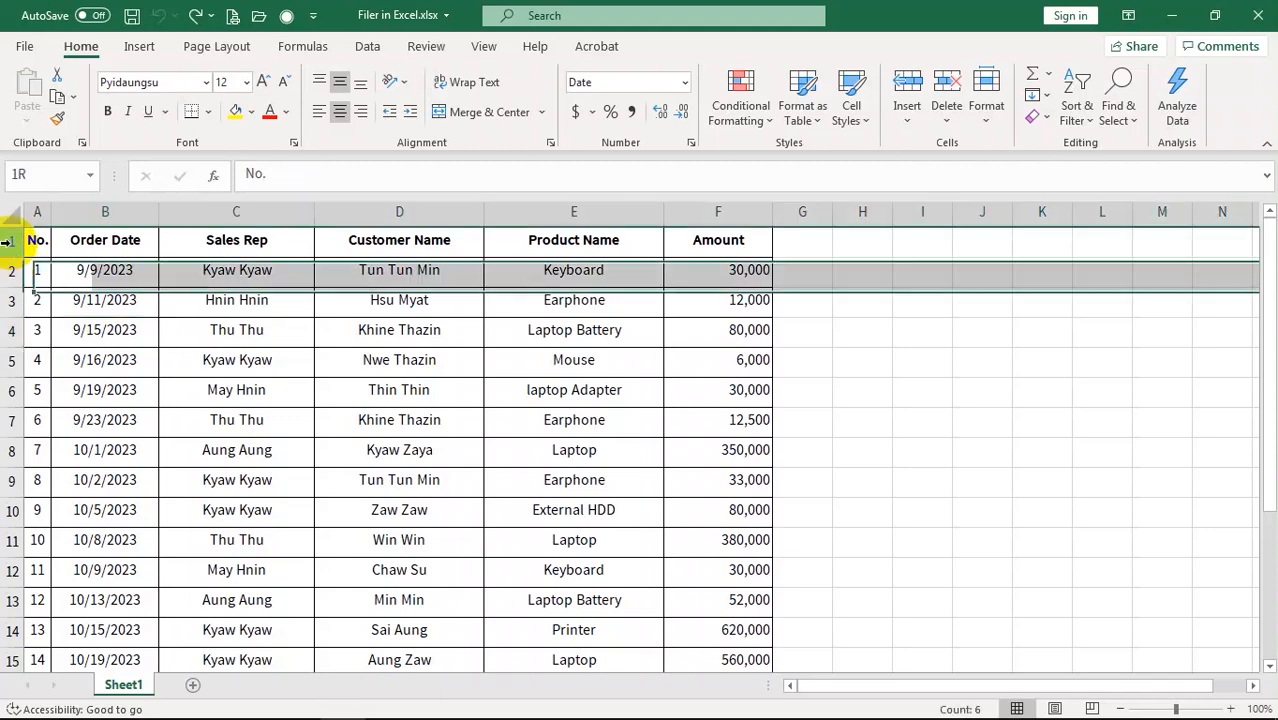
# Insert five blank rows above the sales table using row headers 1–5
pyautogui.keyDown('shift'); pyautogui.click(9, 333); pyautogui.keyUp('shift')
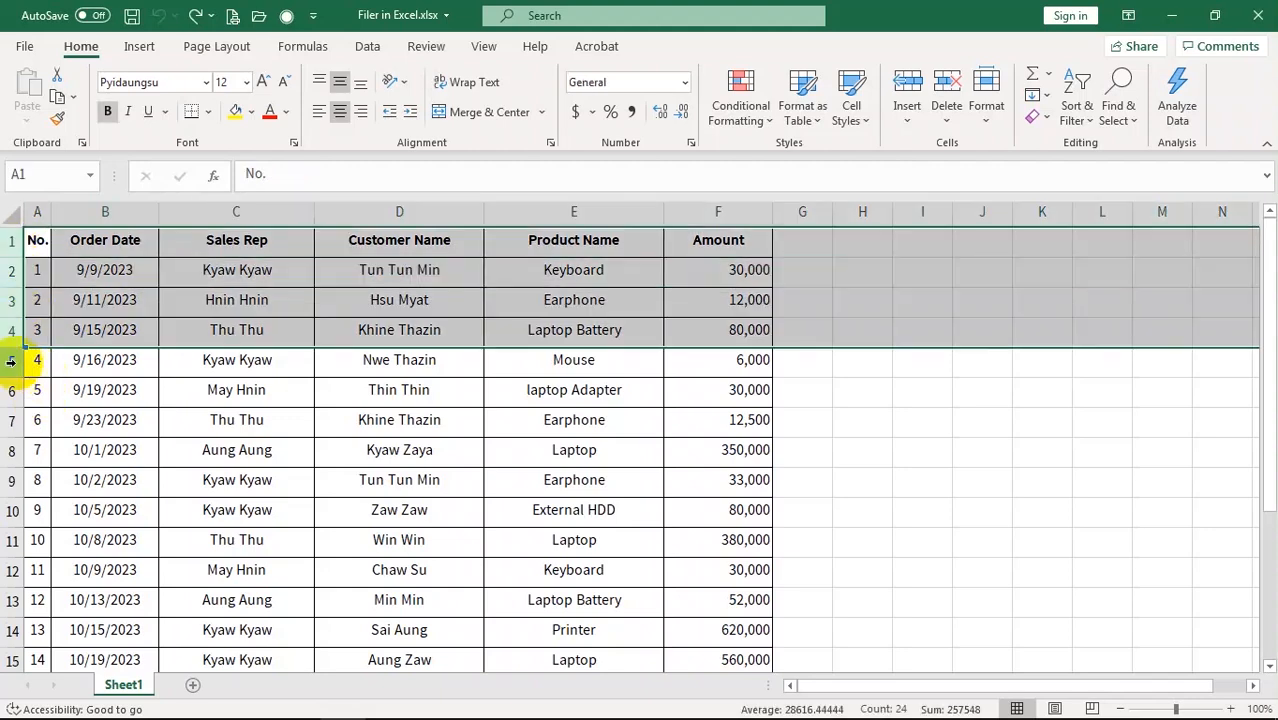
pyautogui.keyDown('shift'); pyautogui.click(20, 360); pyautogui.keyUp('shift')
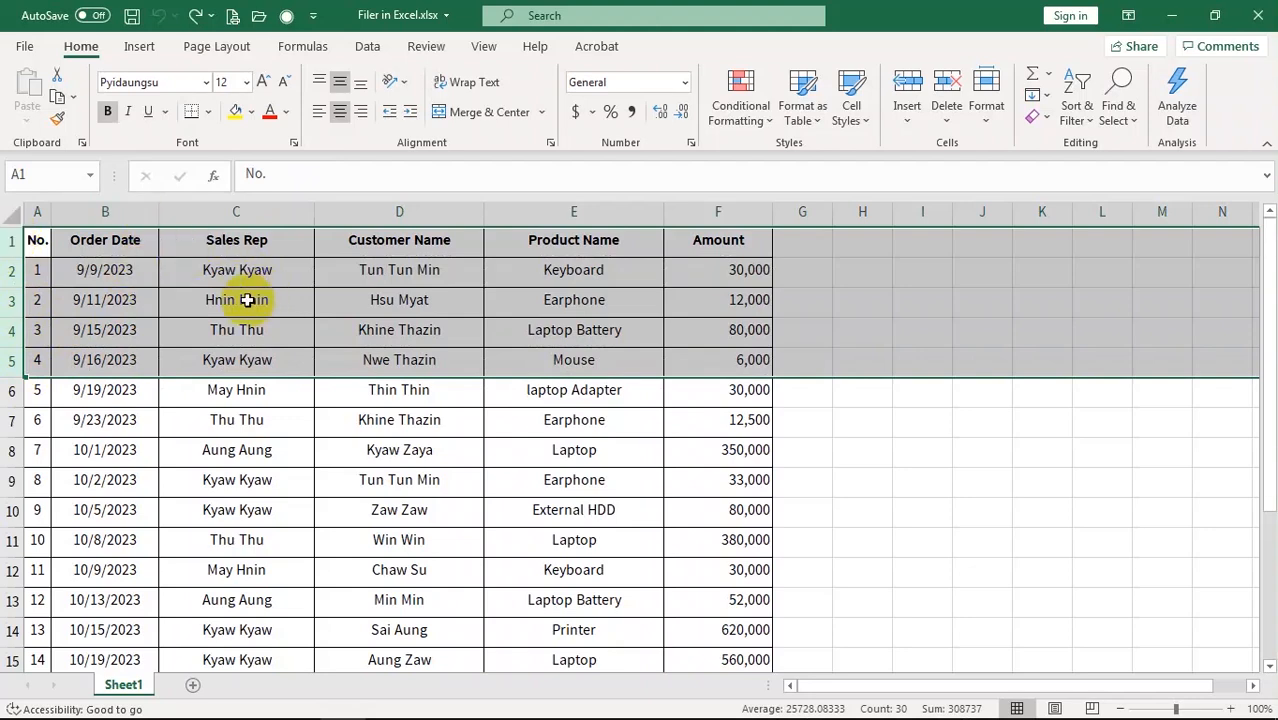
pyautogui.rightClick(35, 241)
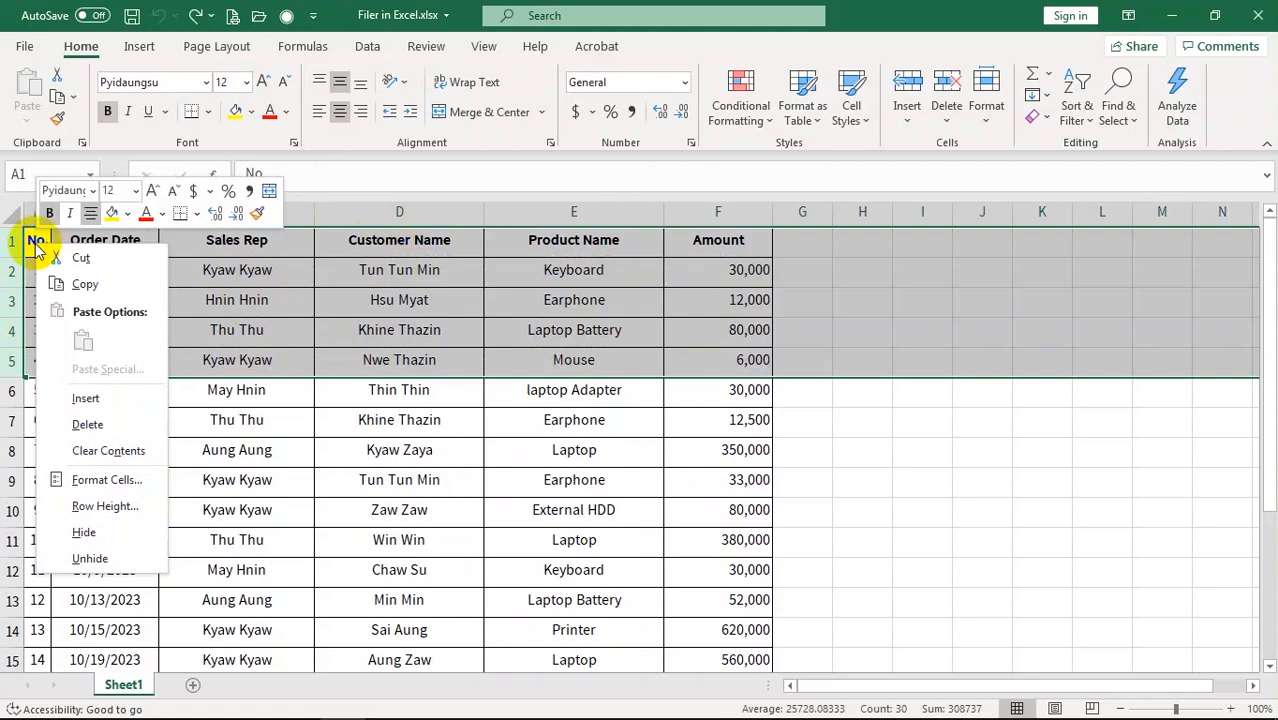
pyautogui.click(86, 398)
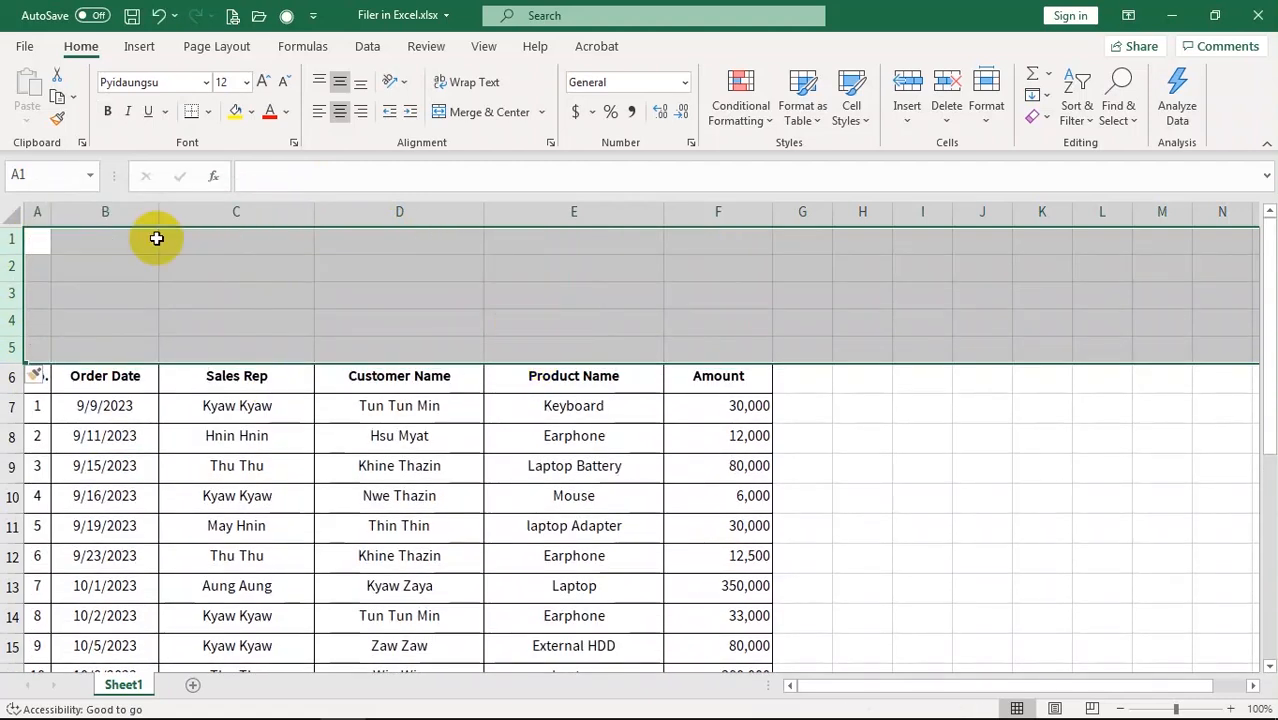
# Select the table's header row A6:F6
pyautogui.click(131, 412)
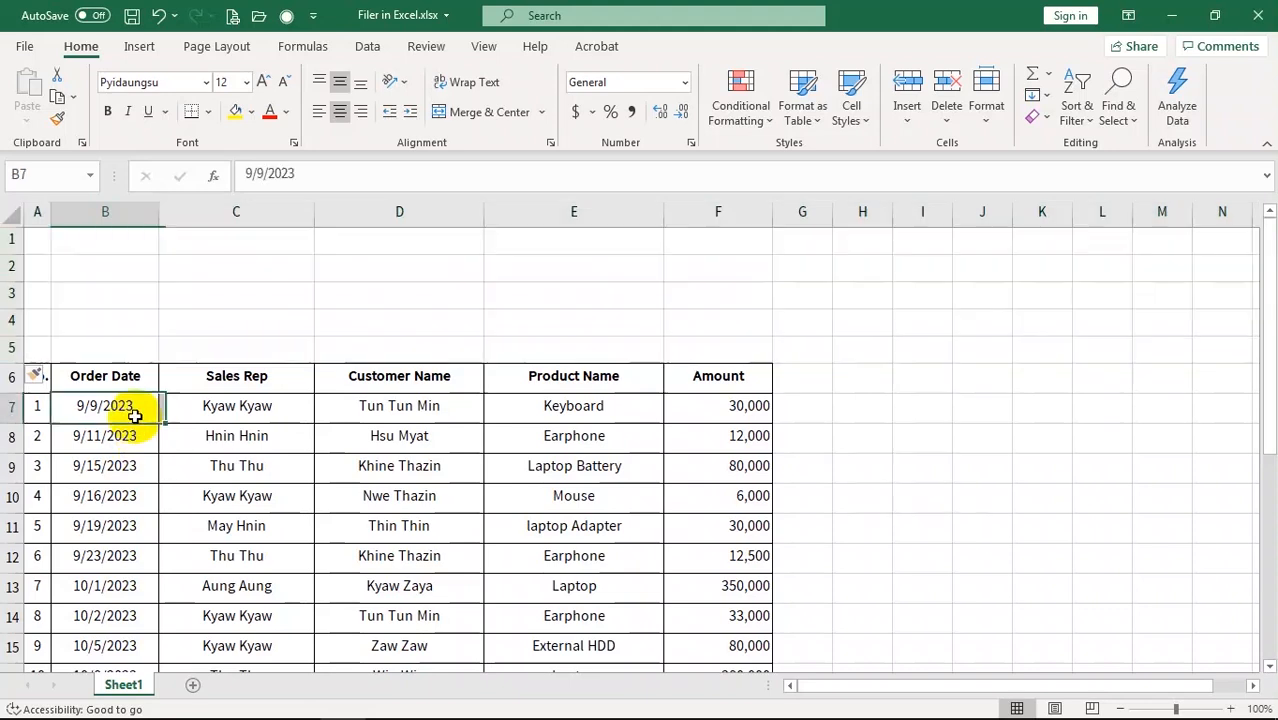
pyautogui.click(42, 382)
pyautogui.keyDown('shift'); pyautogui.click(692, 376); pyautogui.keyUp('shift')
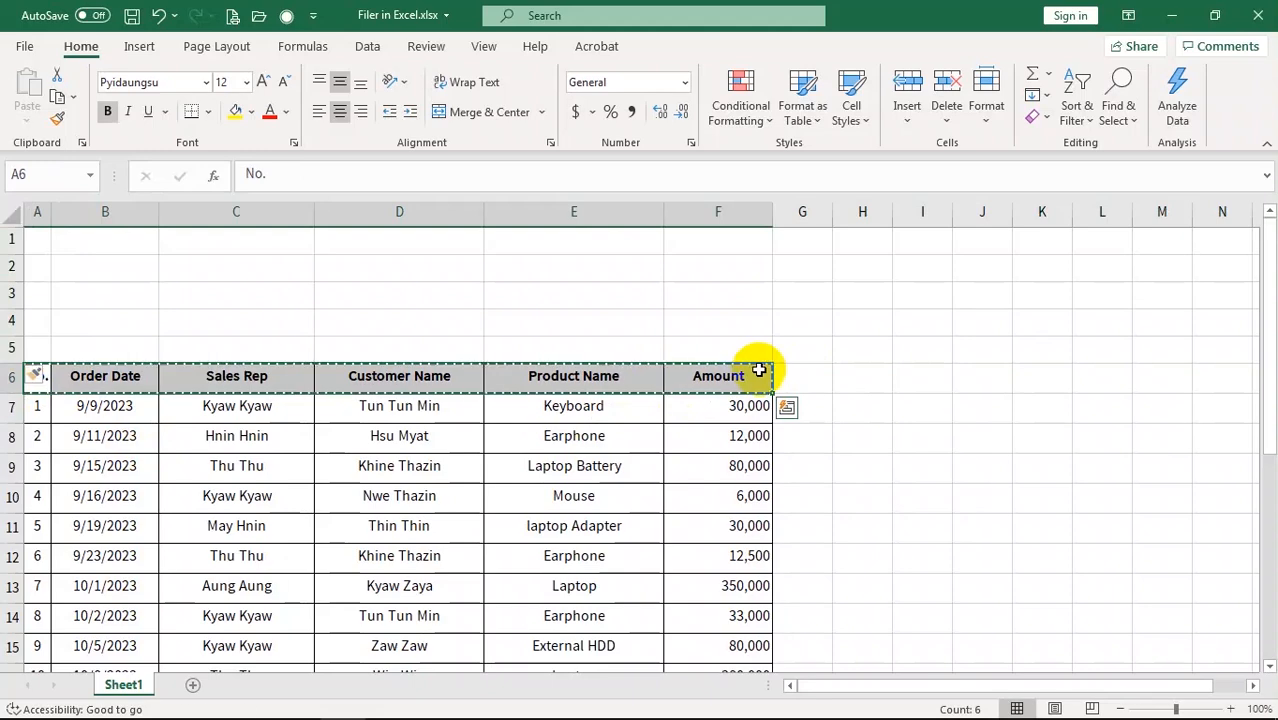
# Copy the header row A6:F6 into row 1 starting at A1
pyautogui.hotkey('ctrl', 'c')
pyautogui.click(38, 243)
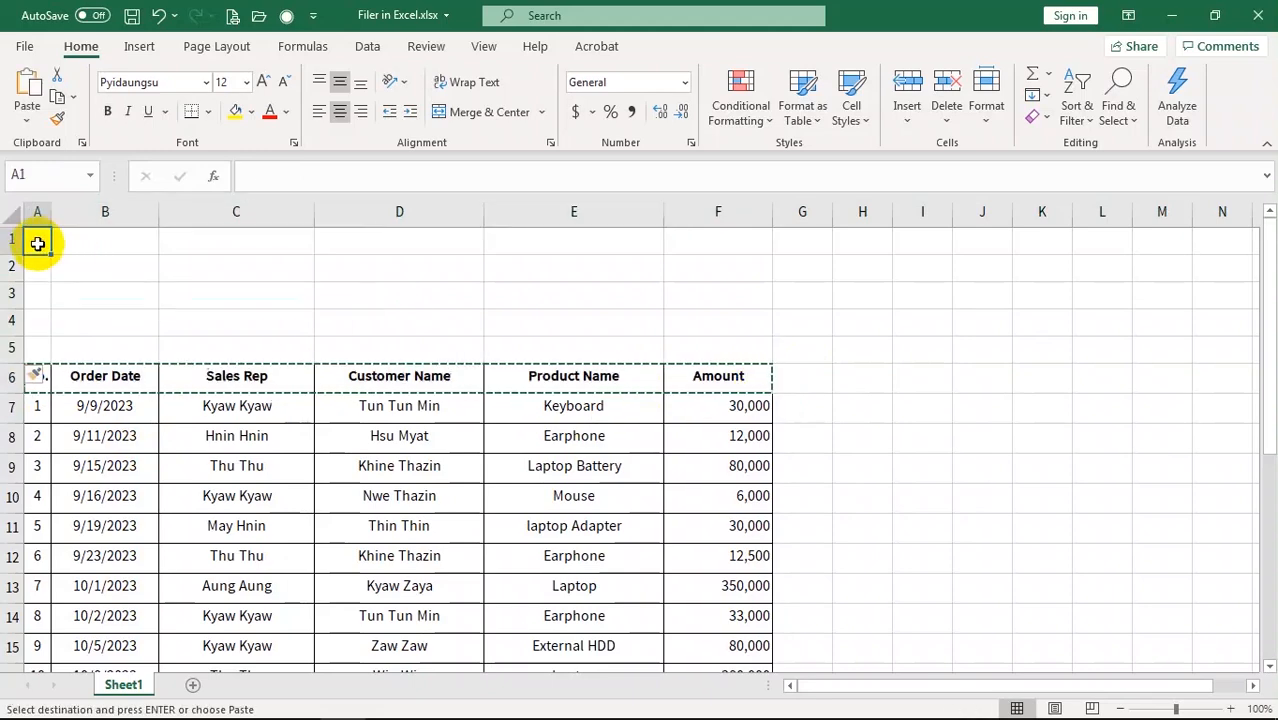
pyautogui.hotkey('ctrl', 'v')
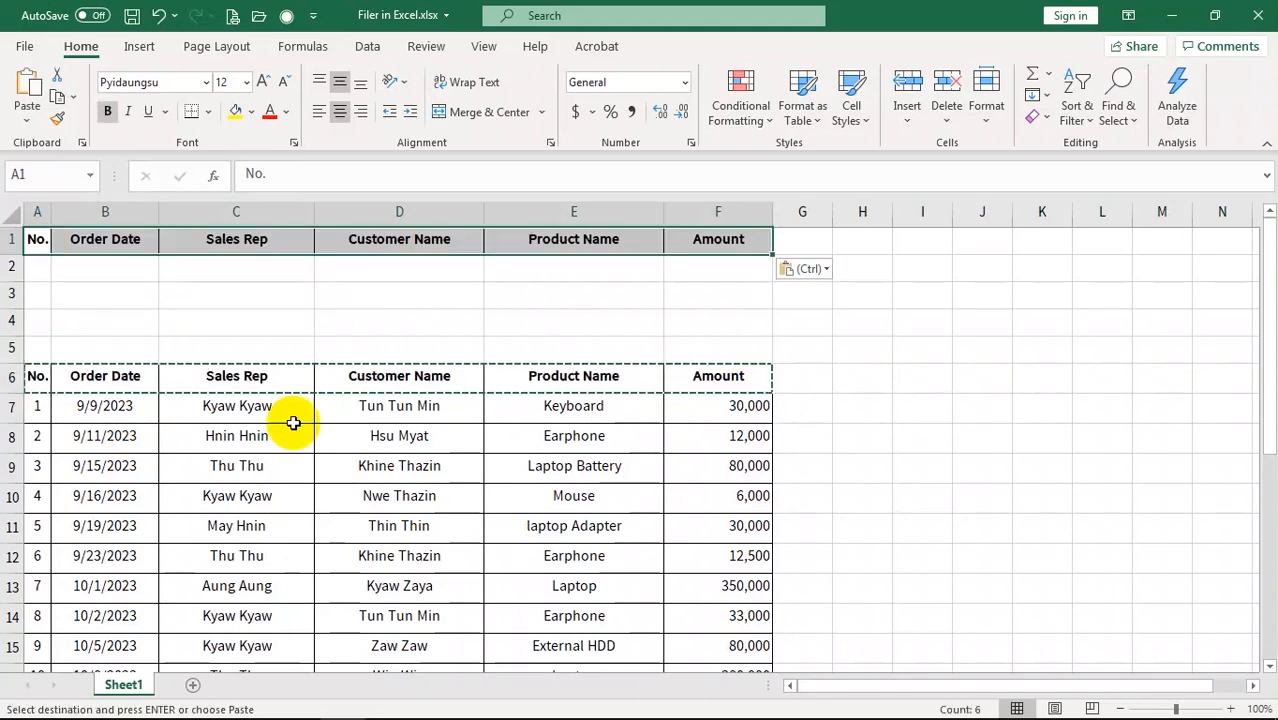
# Copy Thu Thu from C9 into criteria cell C2 under Sales Rep
pyautogui.click(240, 472)
pyautogui.hotkey('ctrl', 'c')
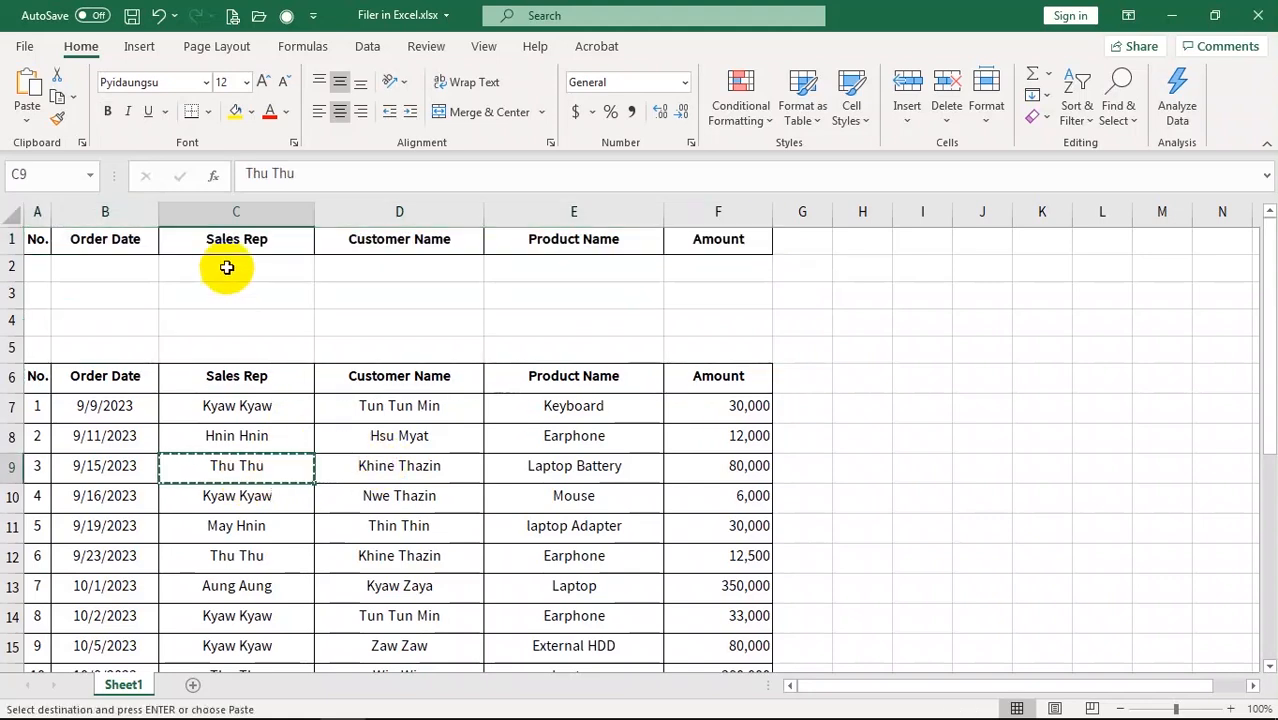
pyautogui.click(226, 266)
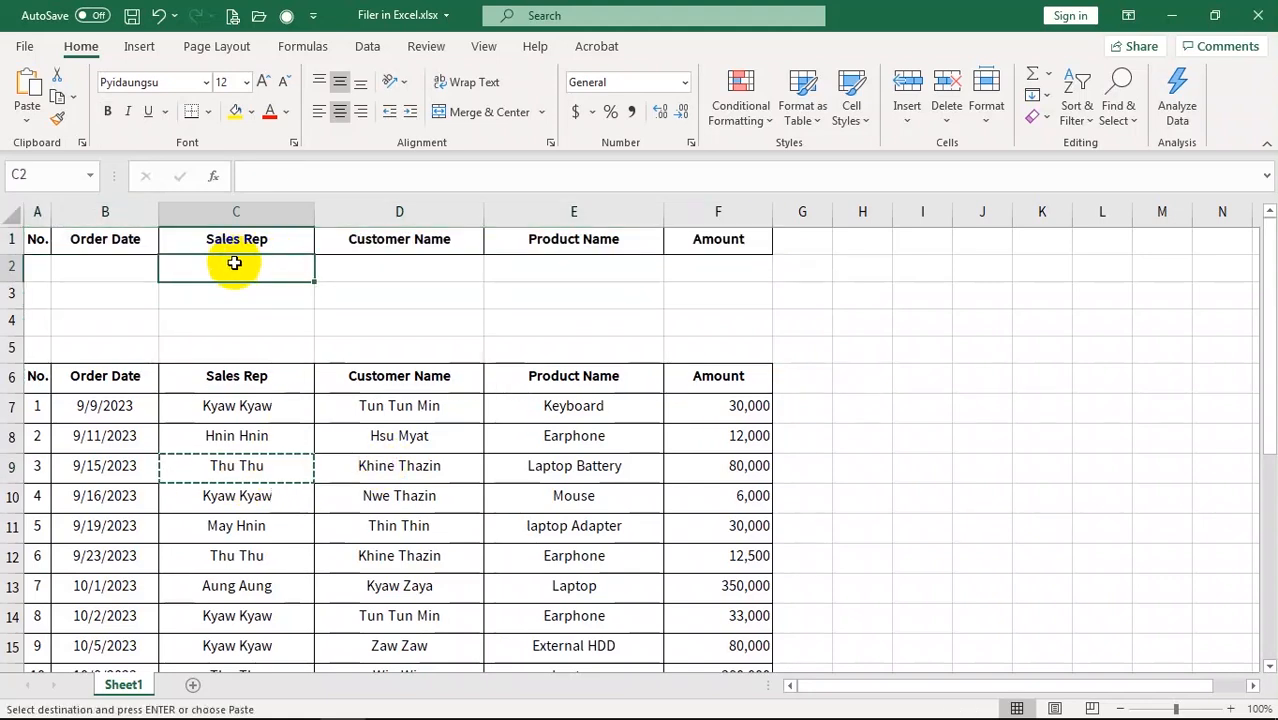
pyautogui.hotkey('ctrl', 'v')
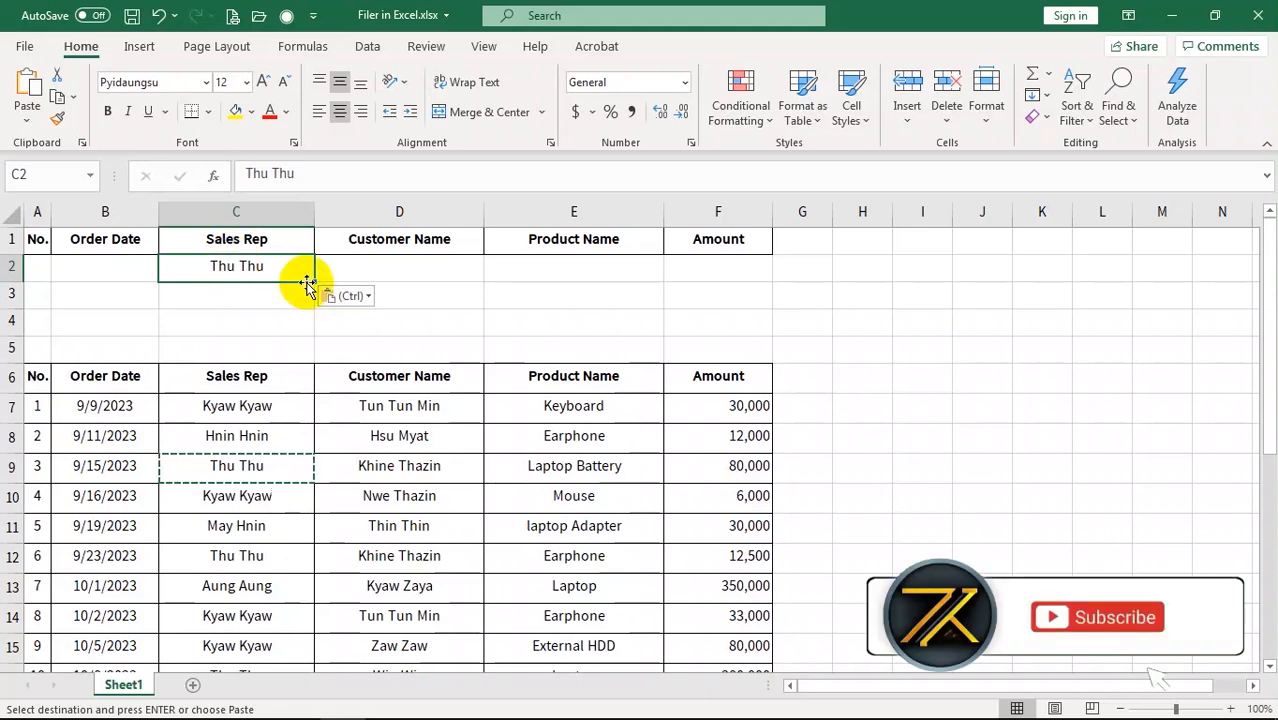
pyautogui.click(407, 466)
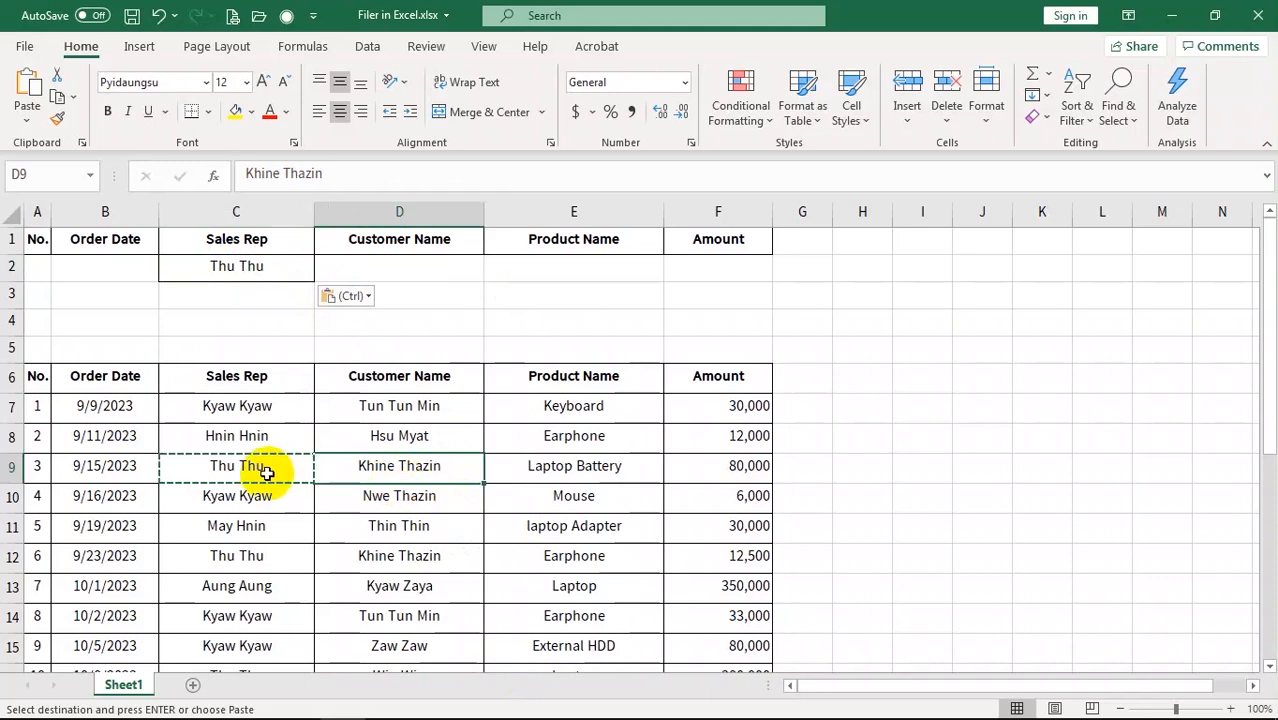
pyautogui.press('Escape')
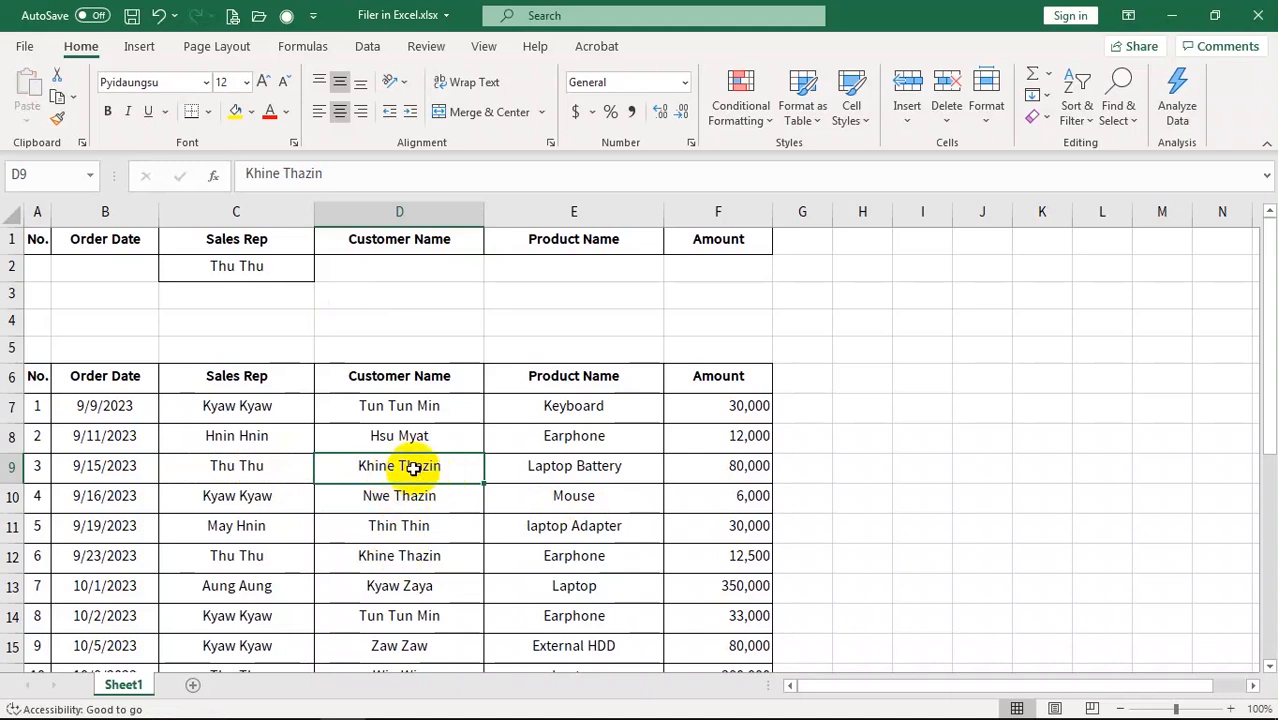
# Open the Advanced Filter dialog with list range $A$6:$F$26 and in-place filtering
pyautogui.click(365, 46)
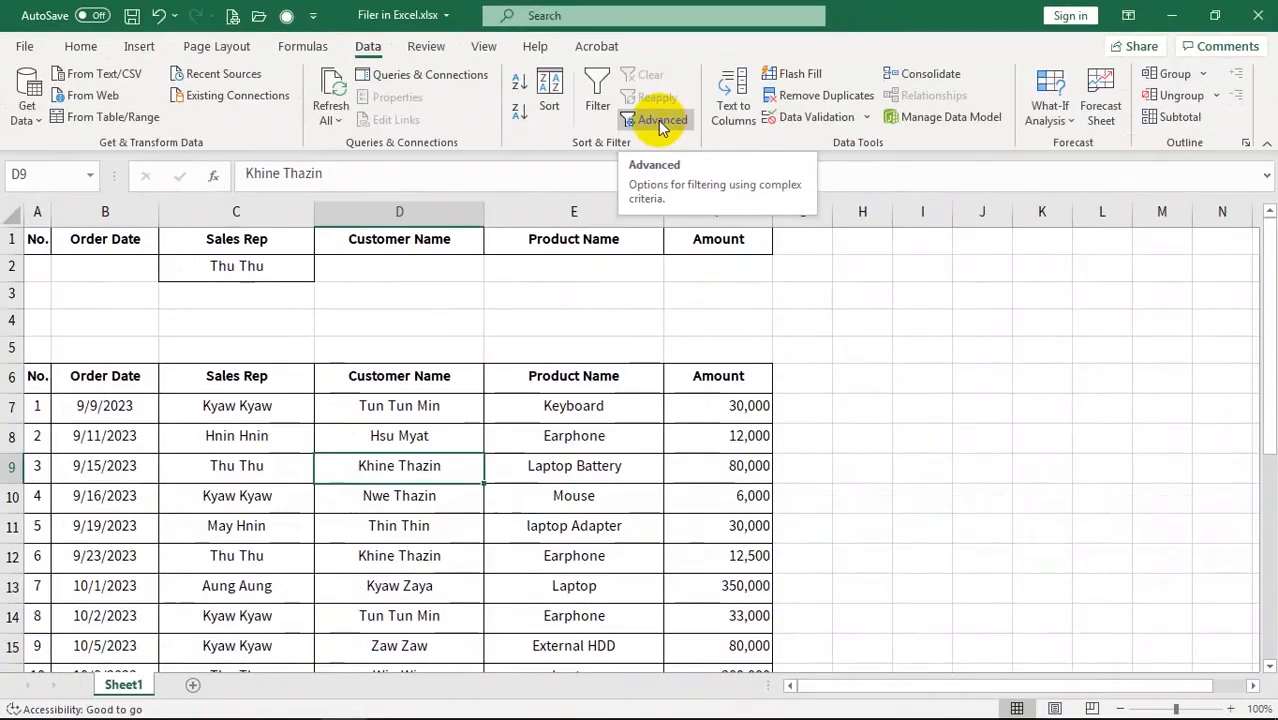
pyautogui.click(657, 120)
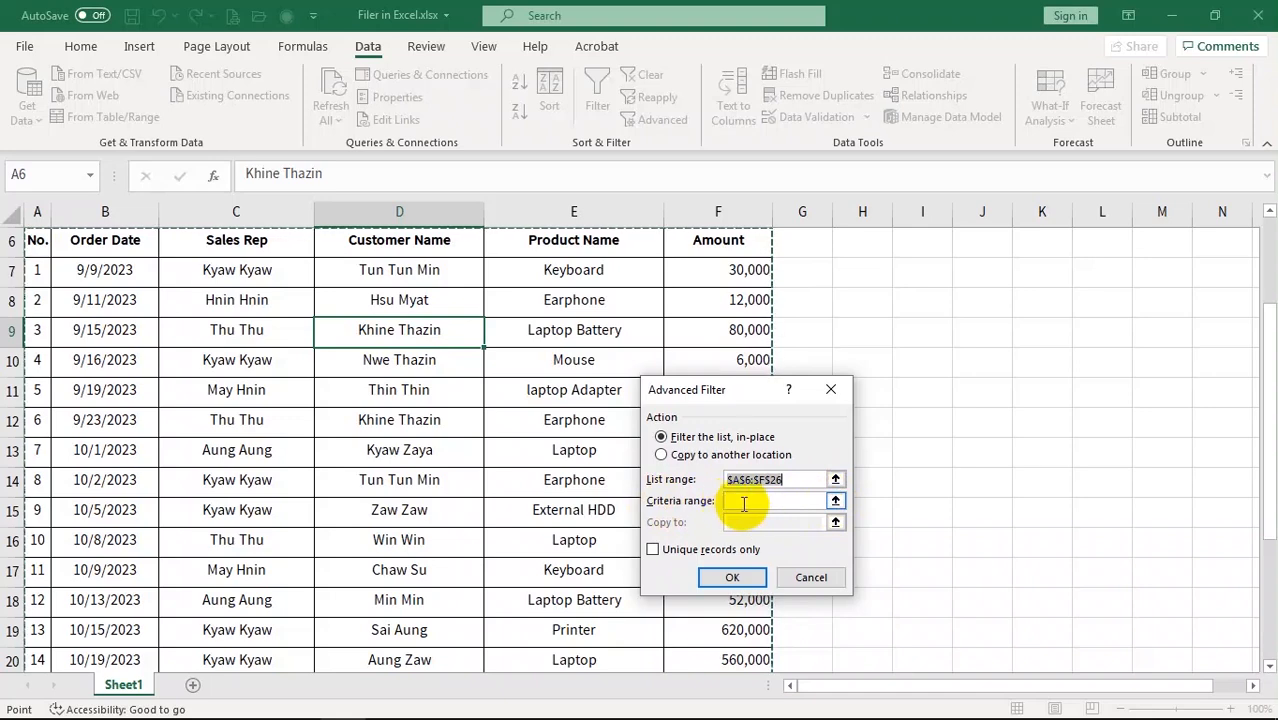
pyautogui.moveTo(1270, 420); pyautogui.dragTo(1270, 405)
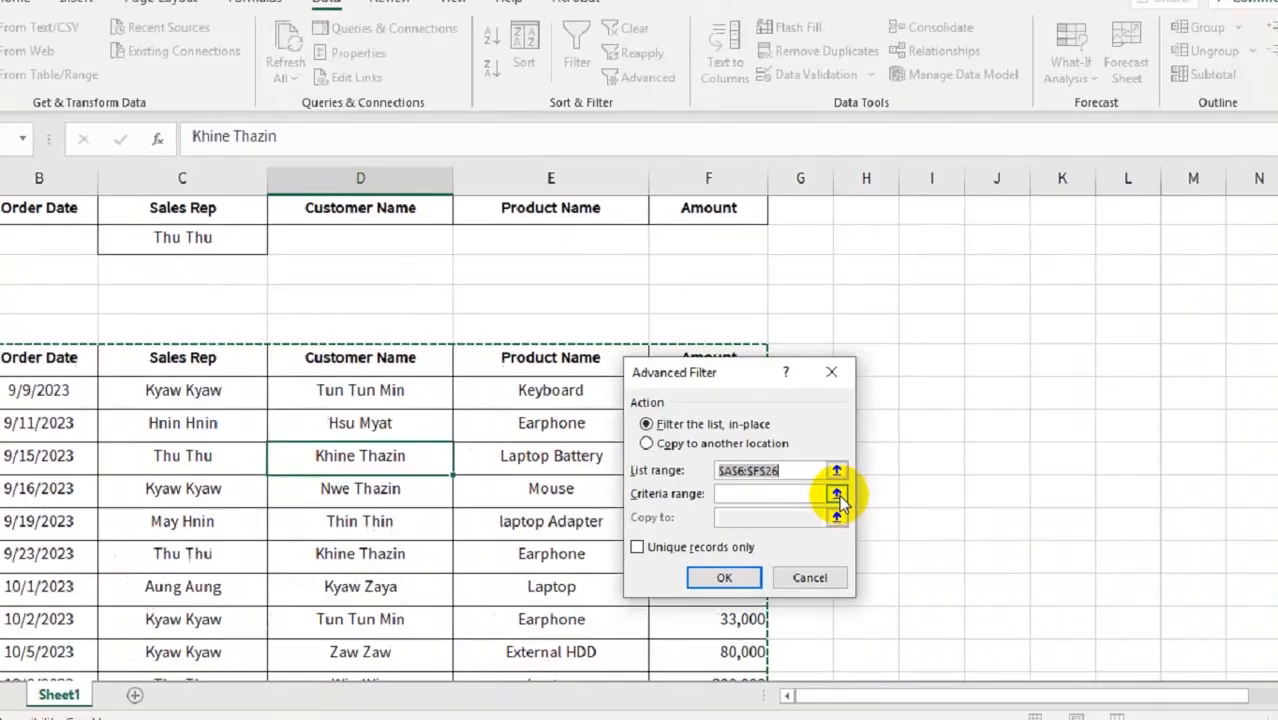
# Filter in place with criteria range C1:C2, leaving Thu Thu's 5 of 20 records
pyautogui.click(859, 340)
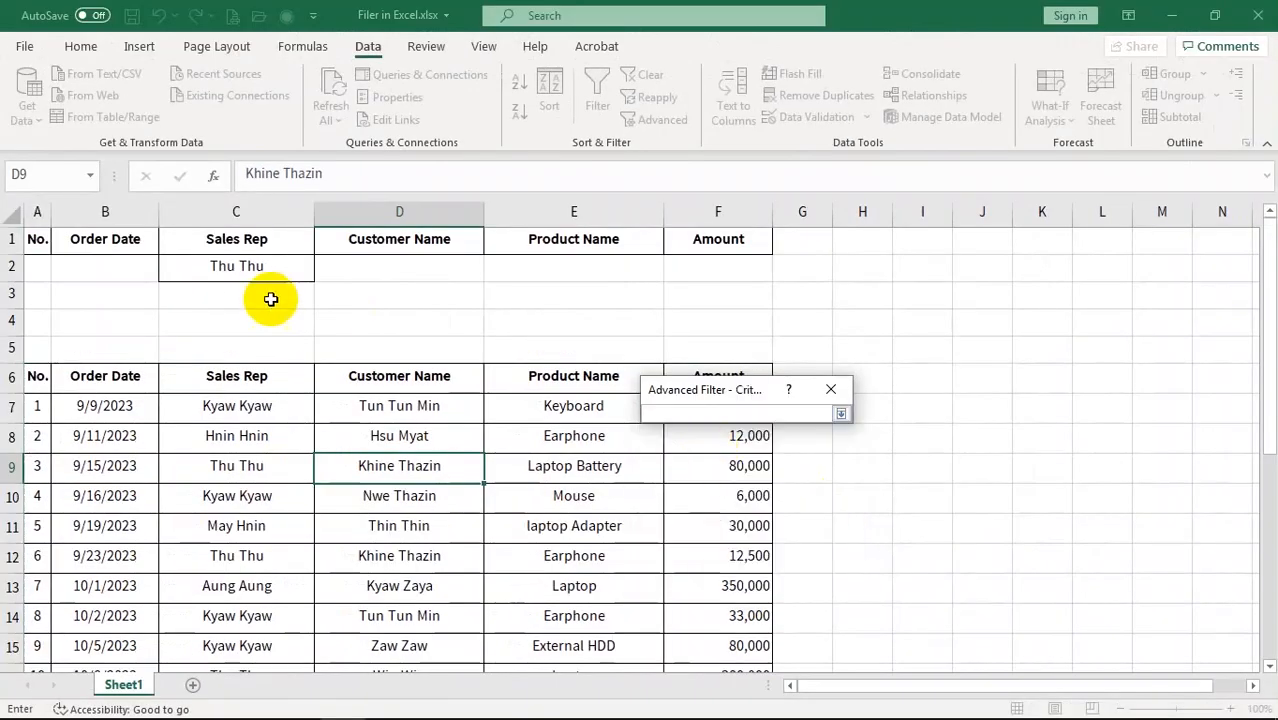
pyautogui.moveTo(245, 272); pyautogui.dragTo(245, 272)
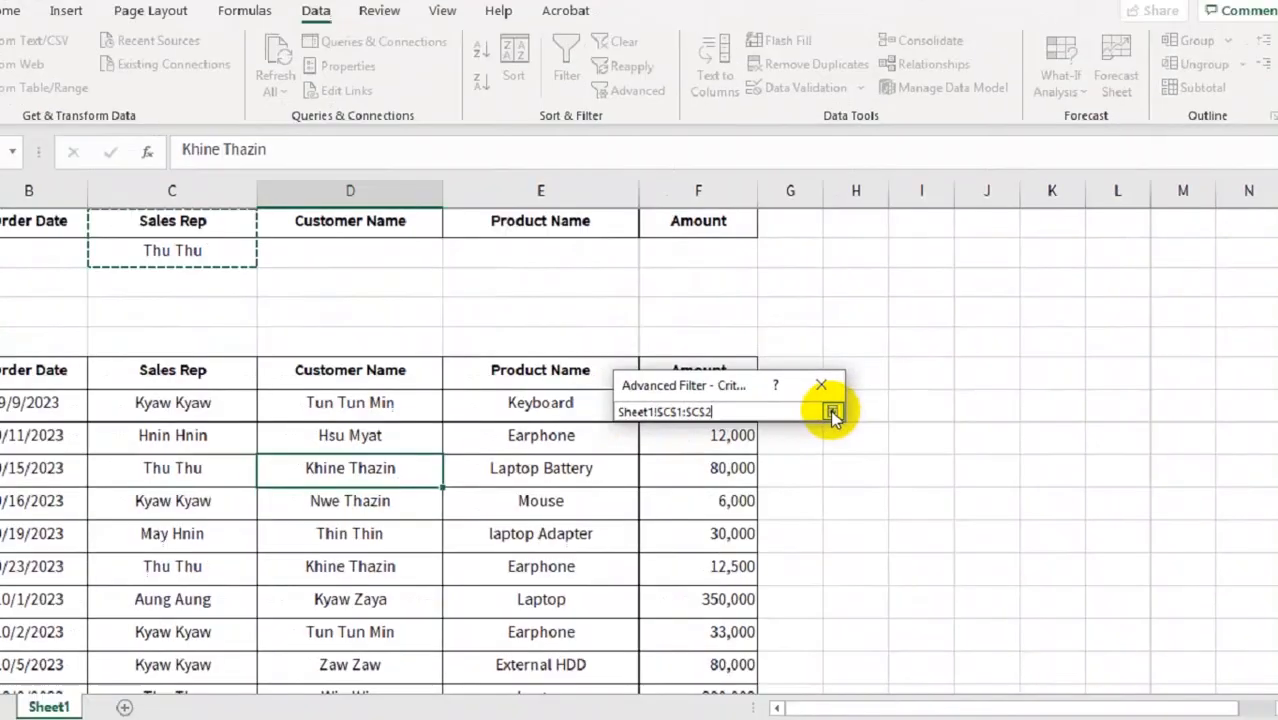
pyautogui.click(841, 414)
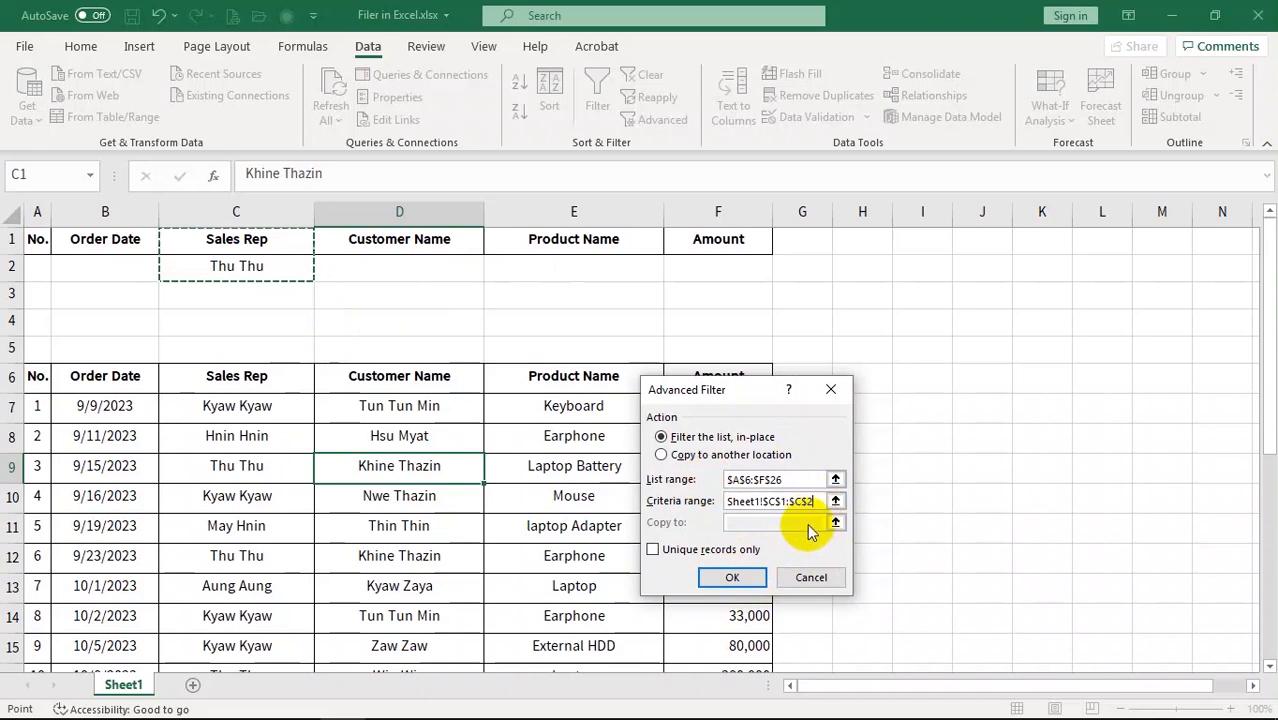
pyautogui.click(731, 581)
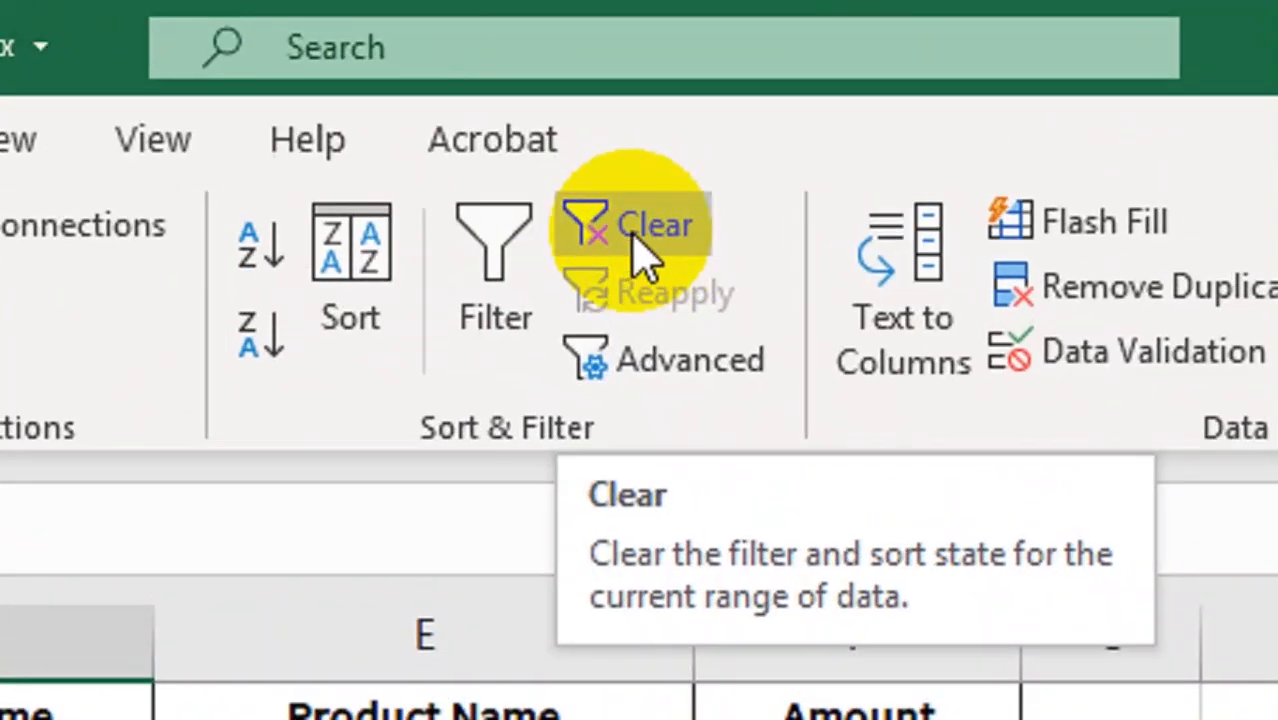
# Clear the filter and copy Earphone from E8 into criteria cell E2
pyautogui.click(640, 250)
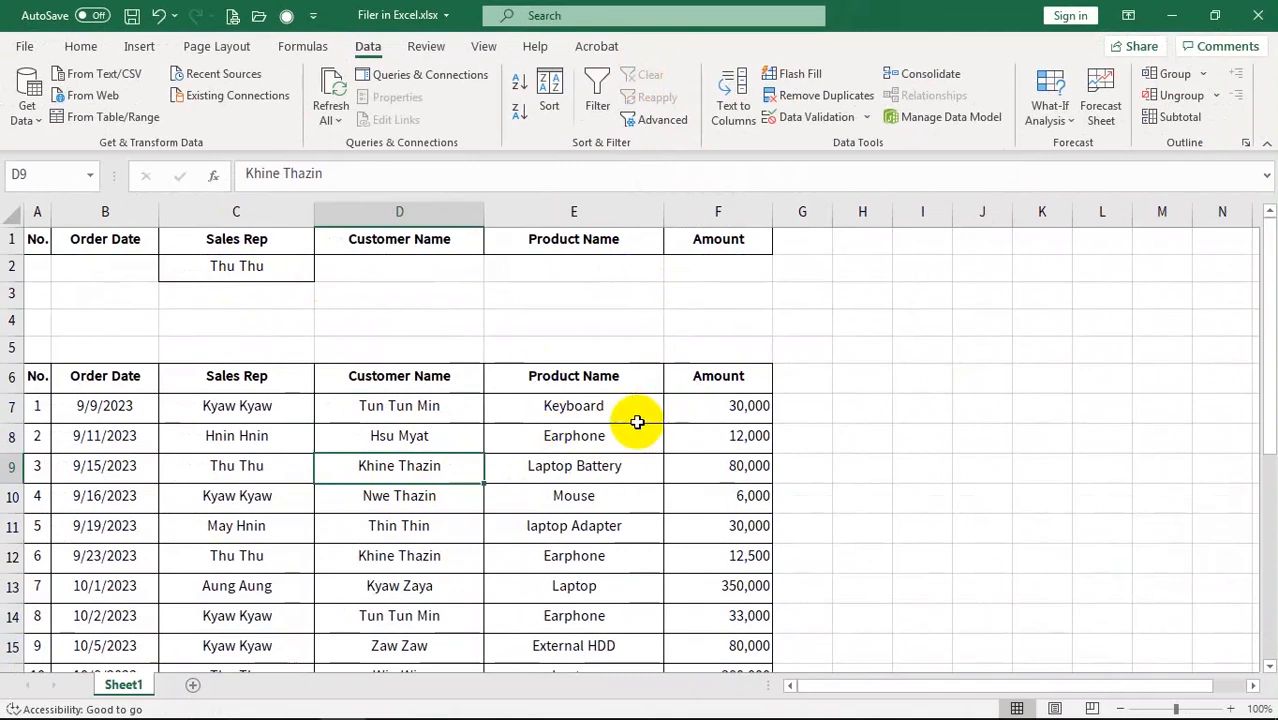
pyautogui.click(579, 440)
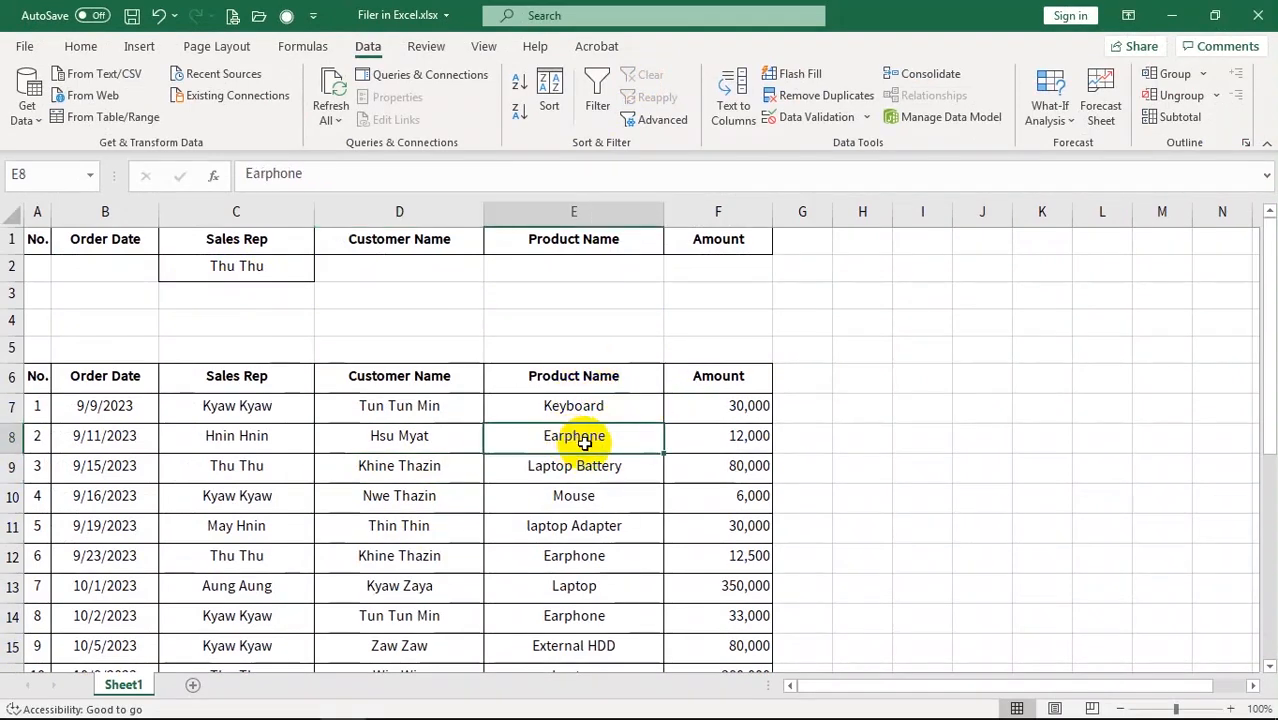
pyautogui.hotkey('ctrl', 'c')
pyautogui.click(563, 265)
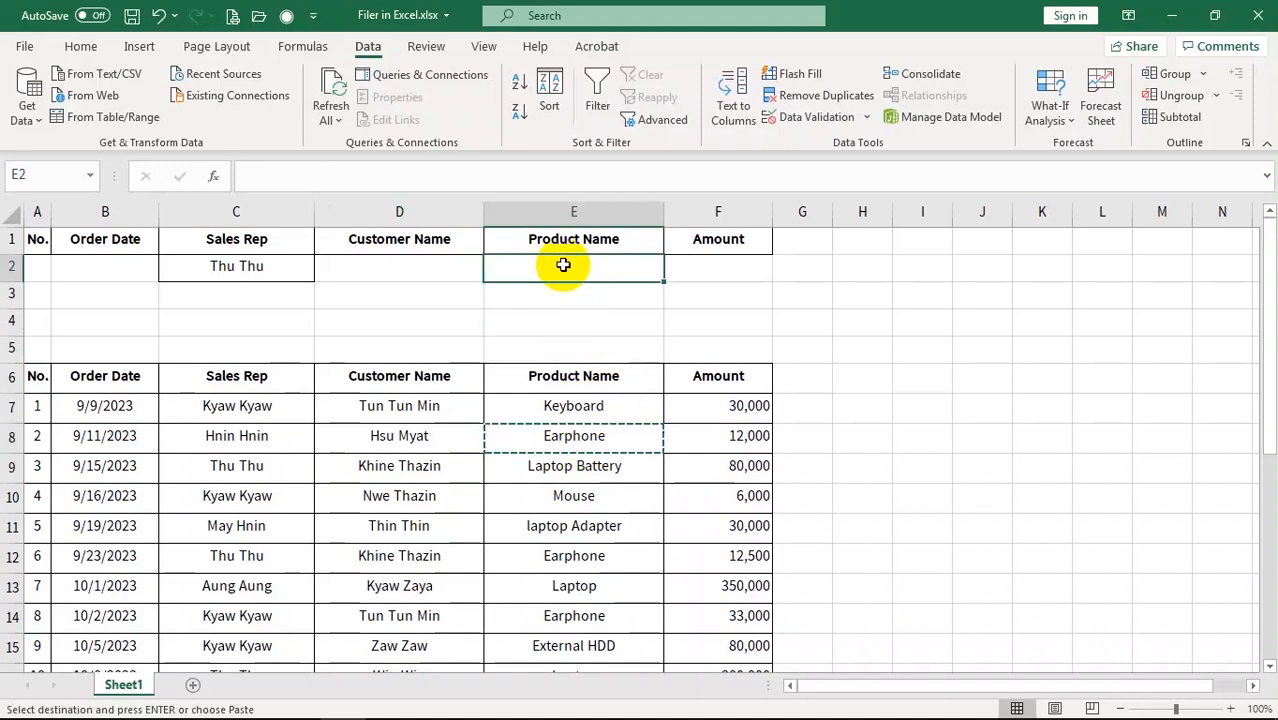
pyautogui.hotkey('ctrl', 'v')
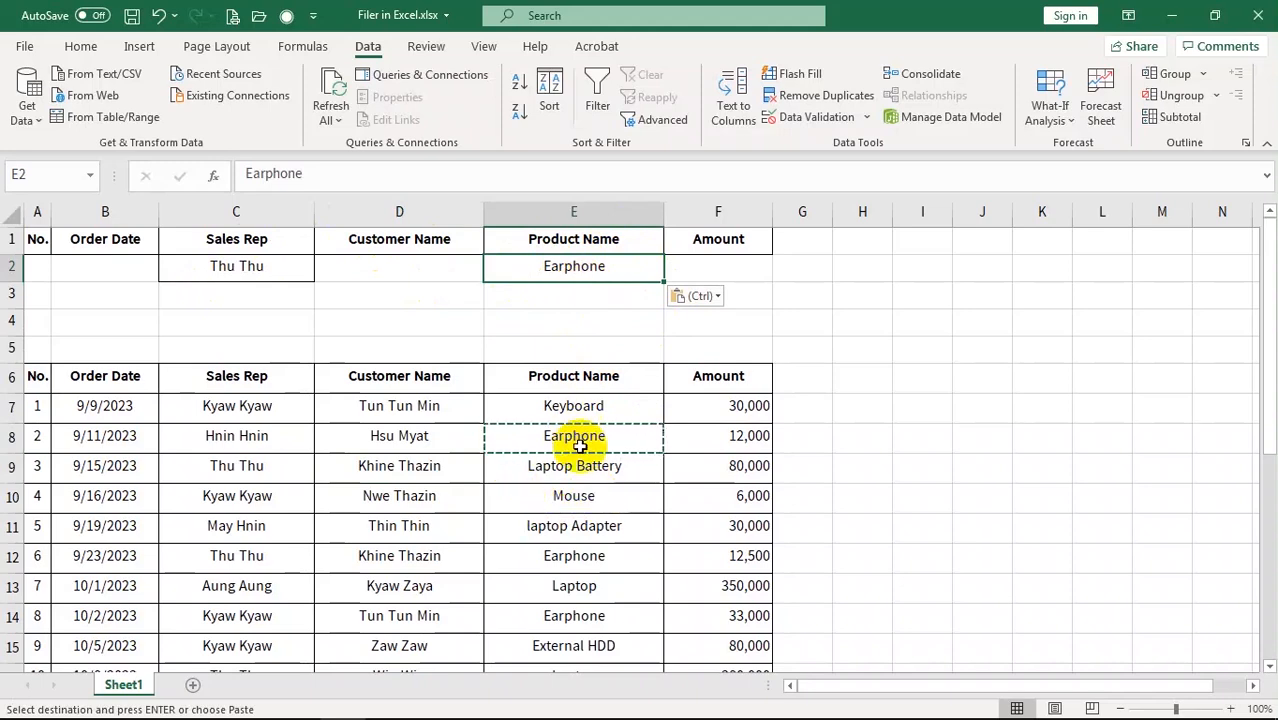
pyautogui.press('Escape')
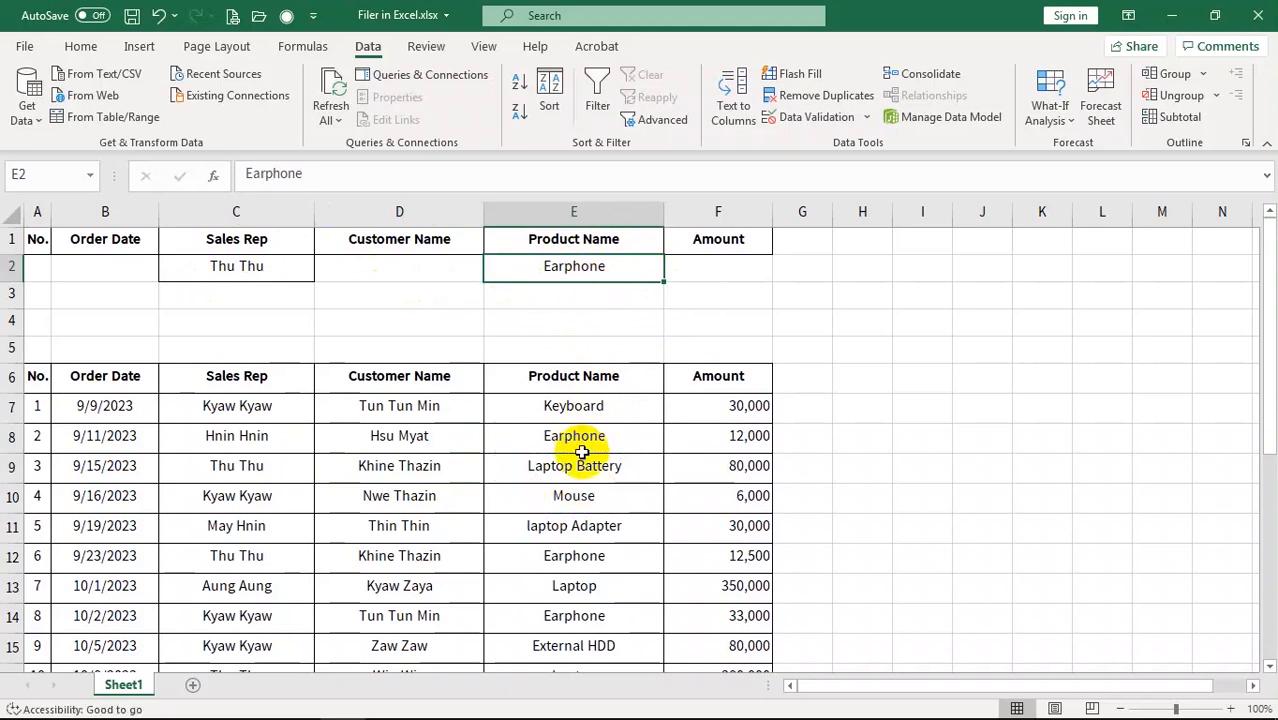
pyautogui.click(413, 470)
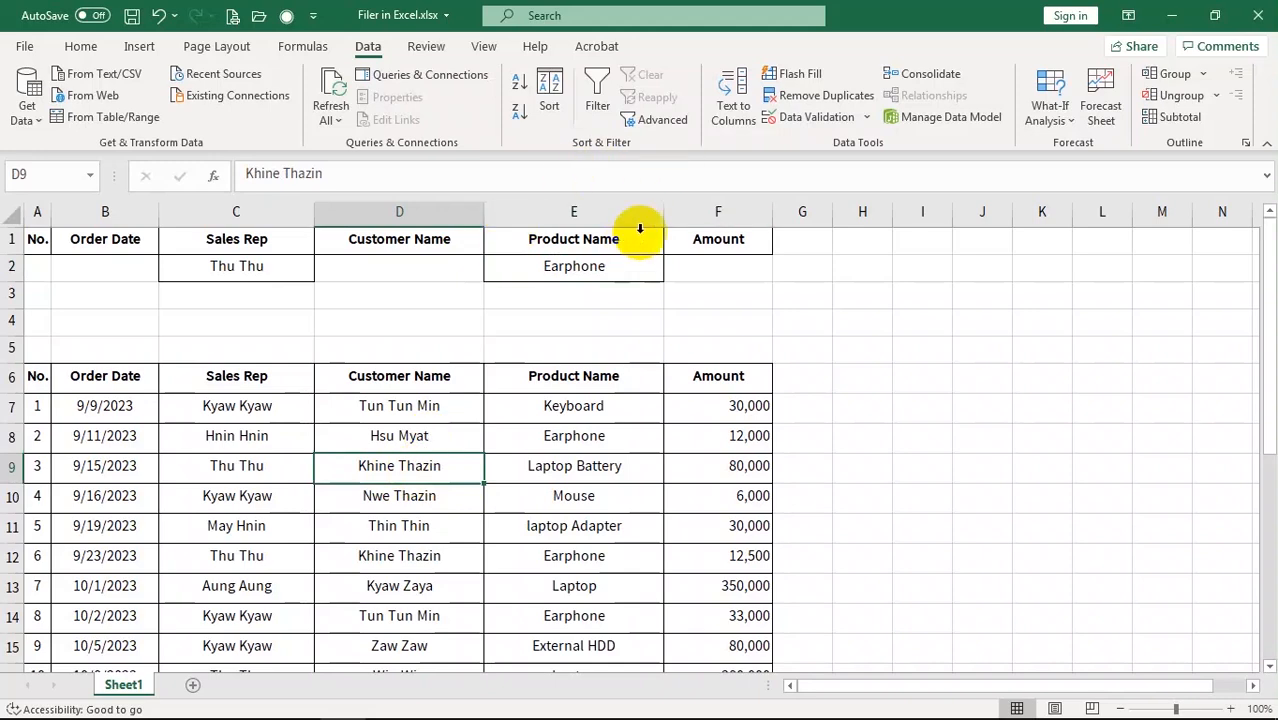
# Filter the full list in place with criteria C1:E2, leaving Thu Thu's 2 Earphone orders
pyautogui.click(659, 122)
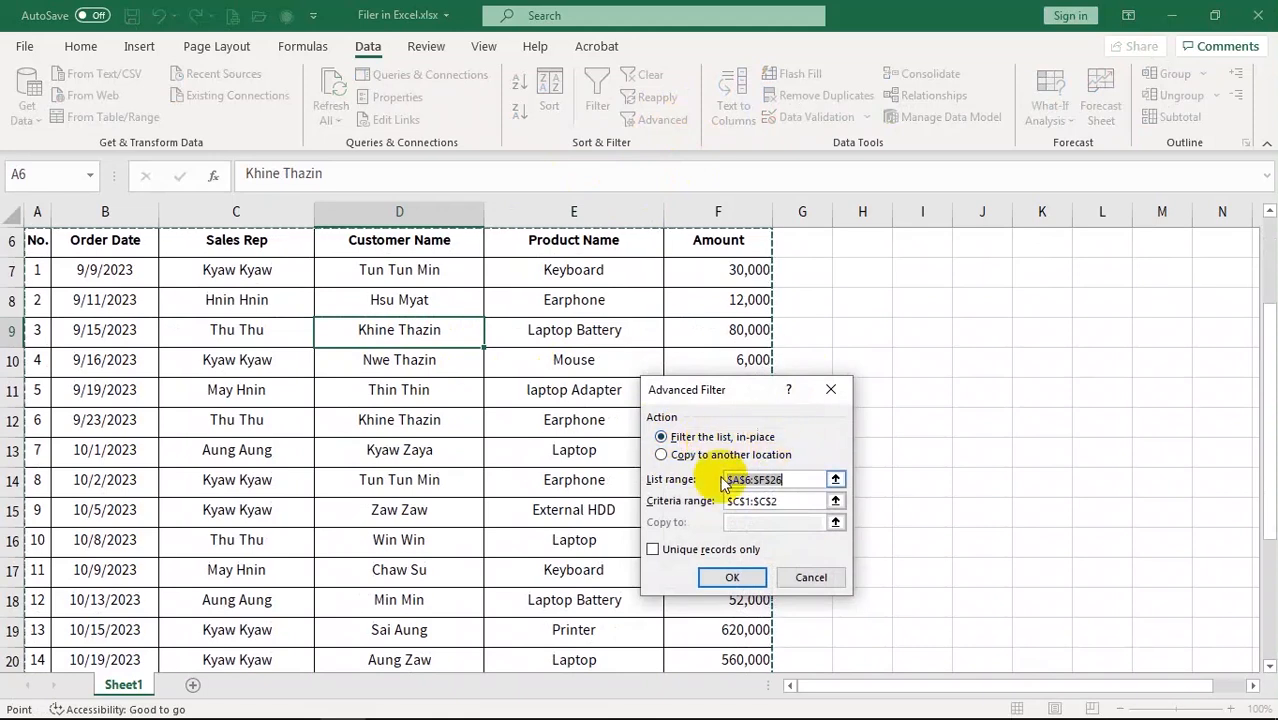
pyautogui.click(799, 481)
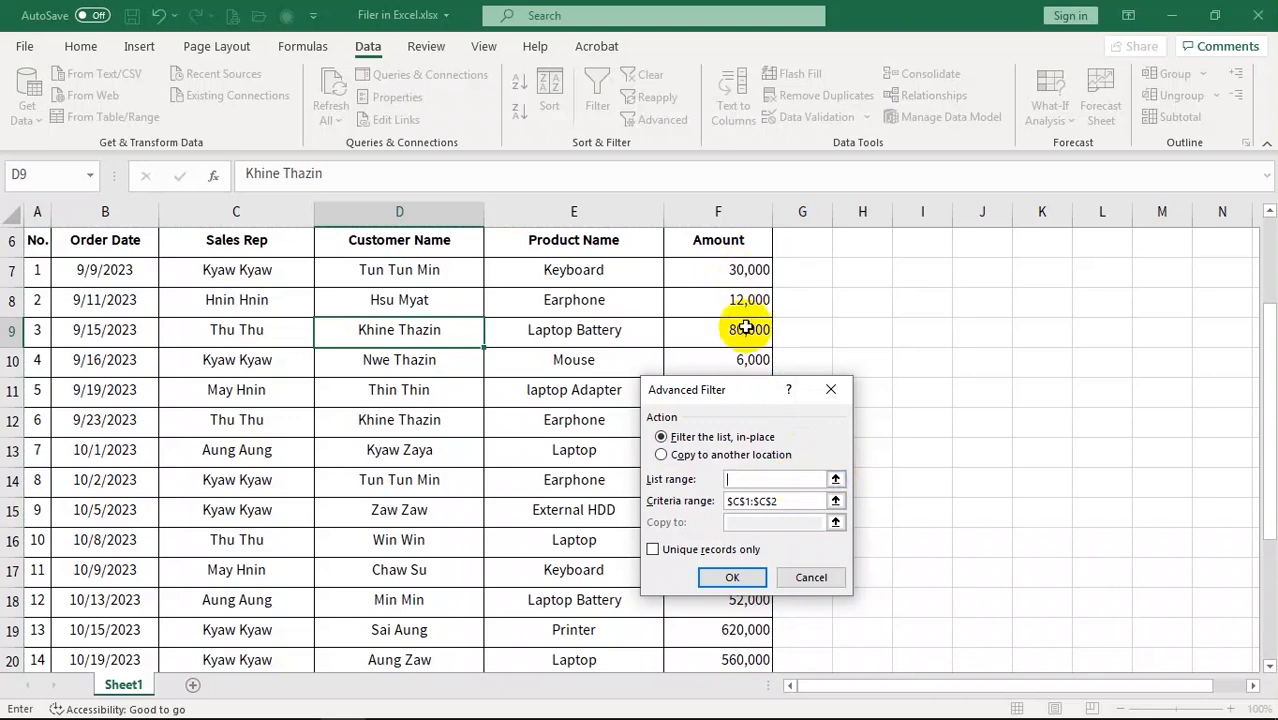
pyautogui.moveTo(37, 240); pyautogui.dragTo(734, 513)
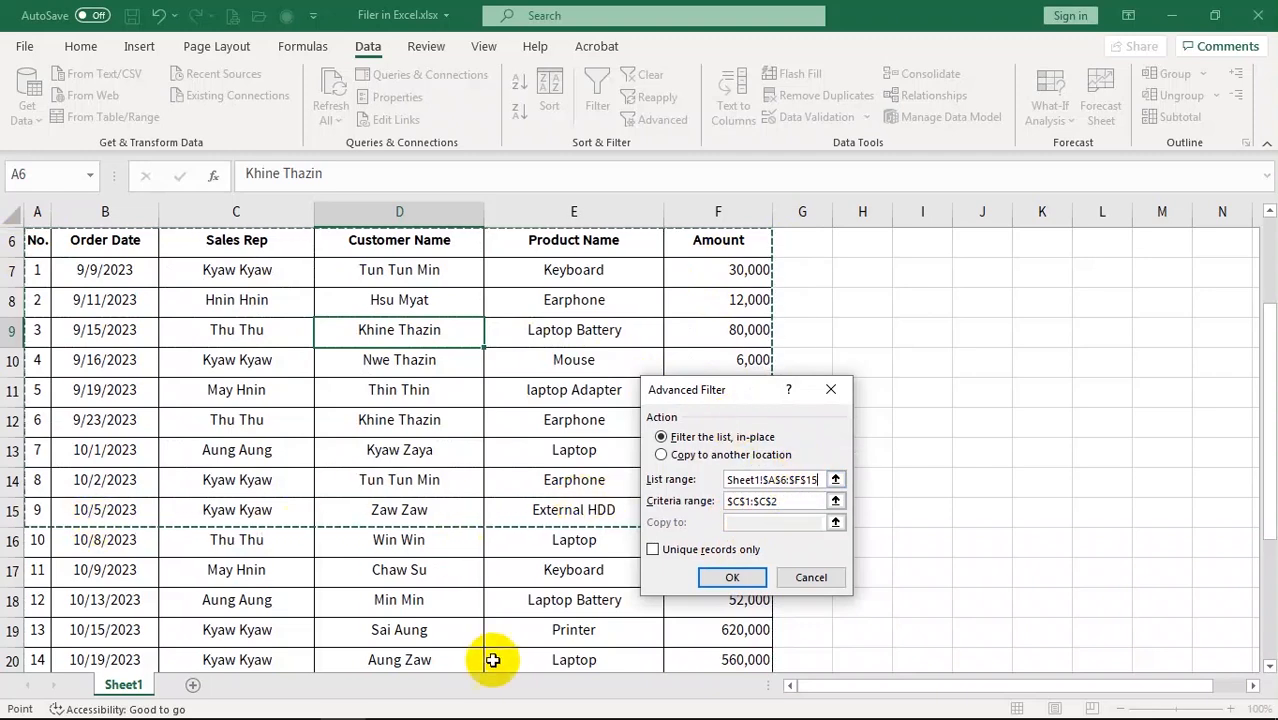
pyautogui.hotkey('ctrl', 'shift', 'Down')
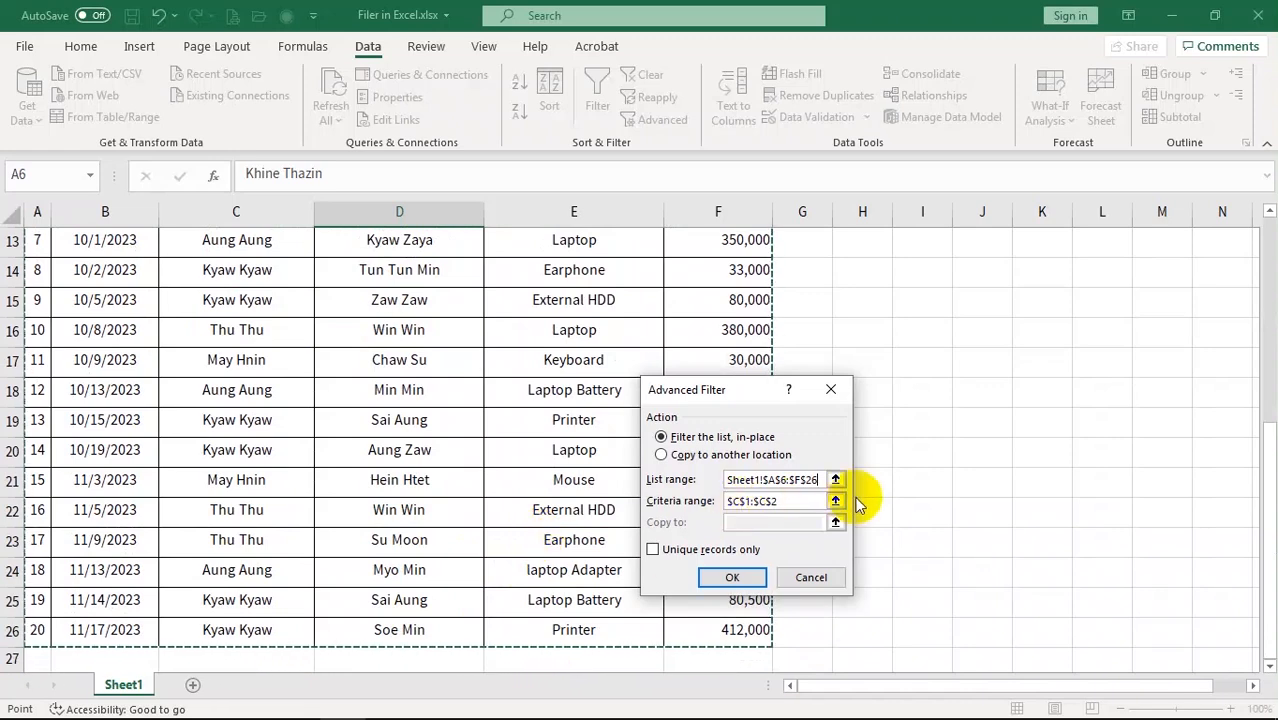
pyautogui.click(791, 500)
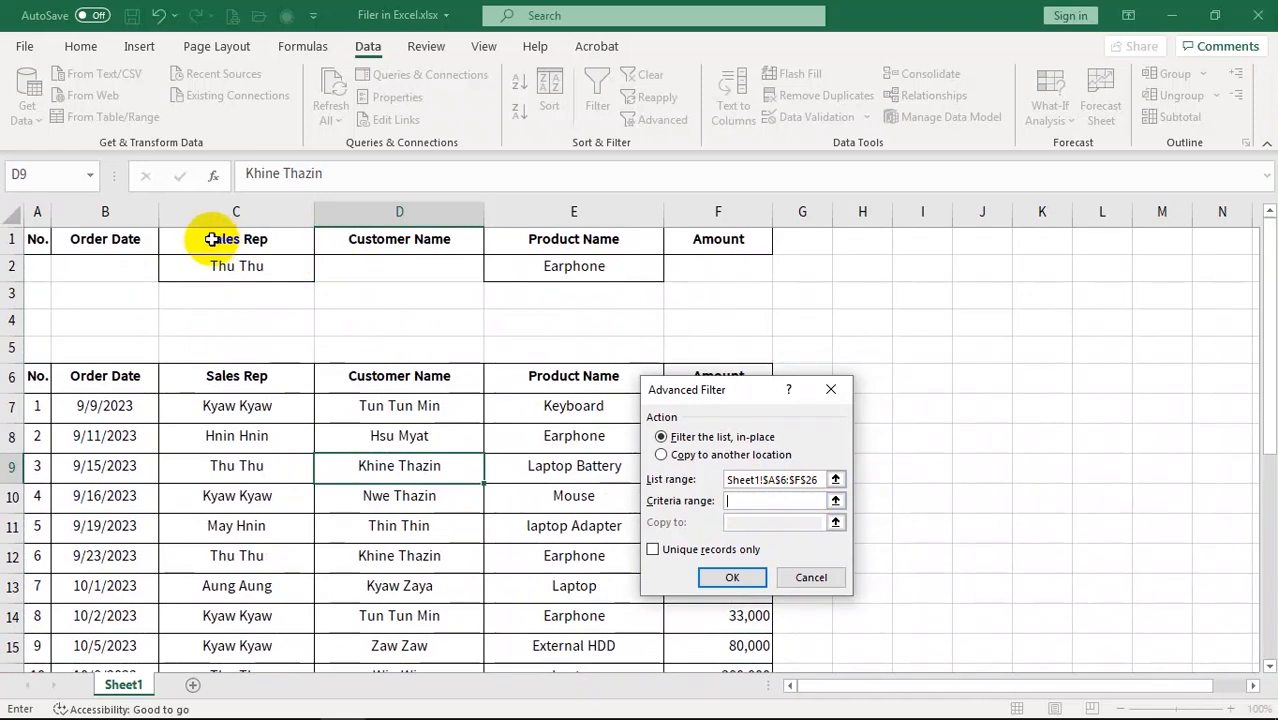
pyautogui.moveTo(203, 233); pyautogui.dragTo(633, 269)
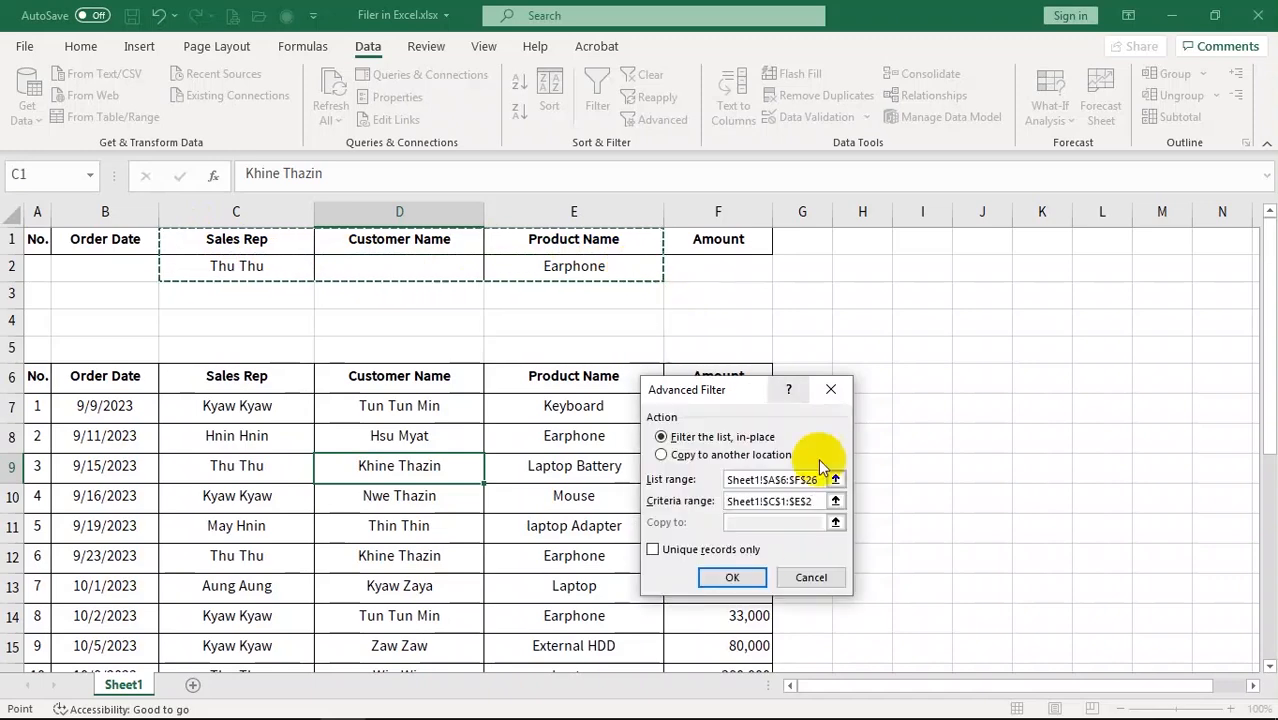
pyautogui.click(731, 577)
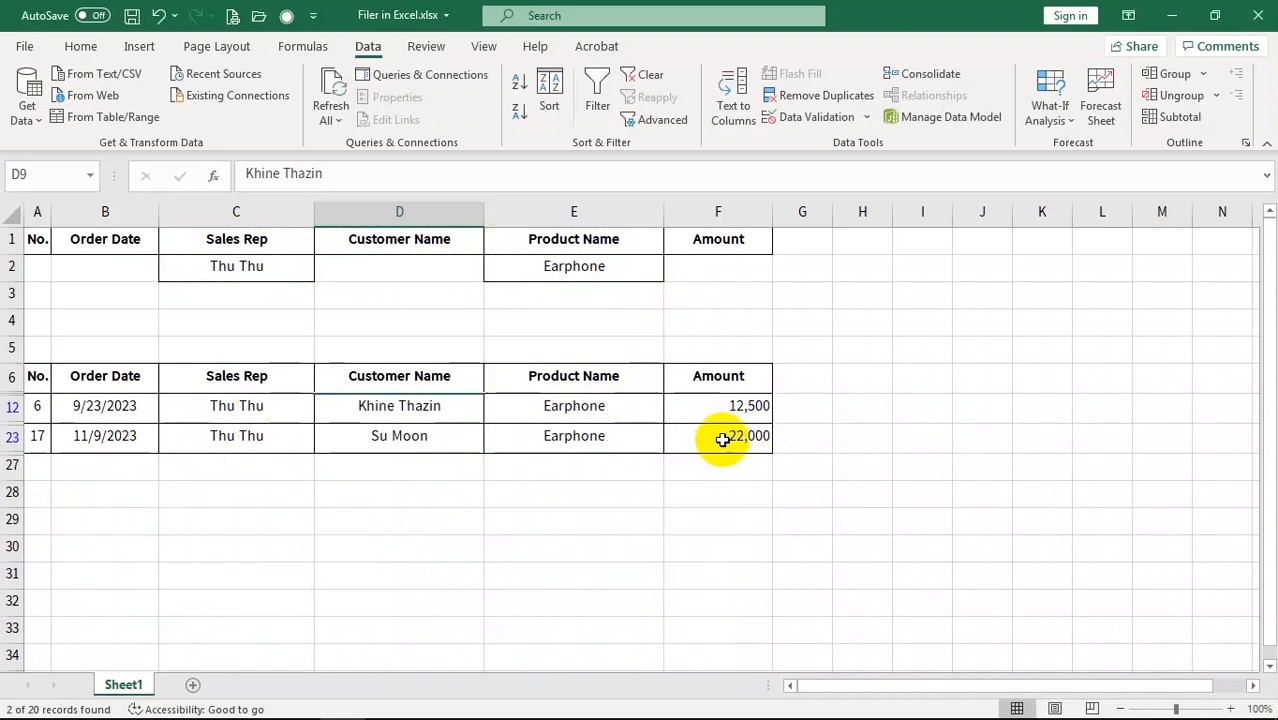
pyautogui.click(399, 406)
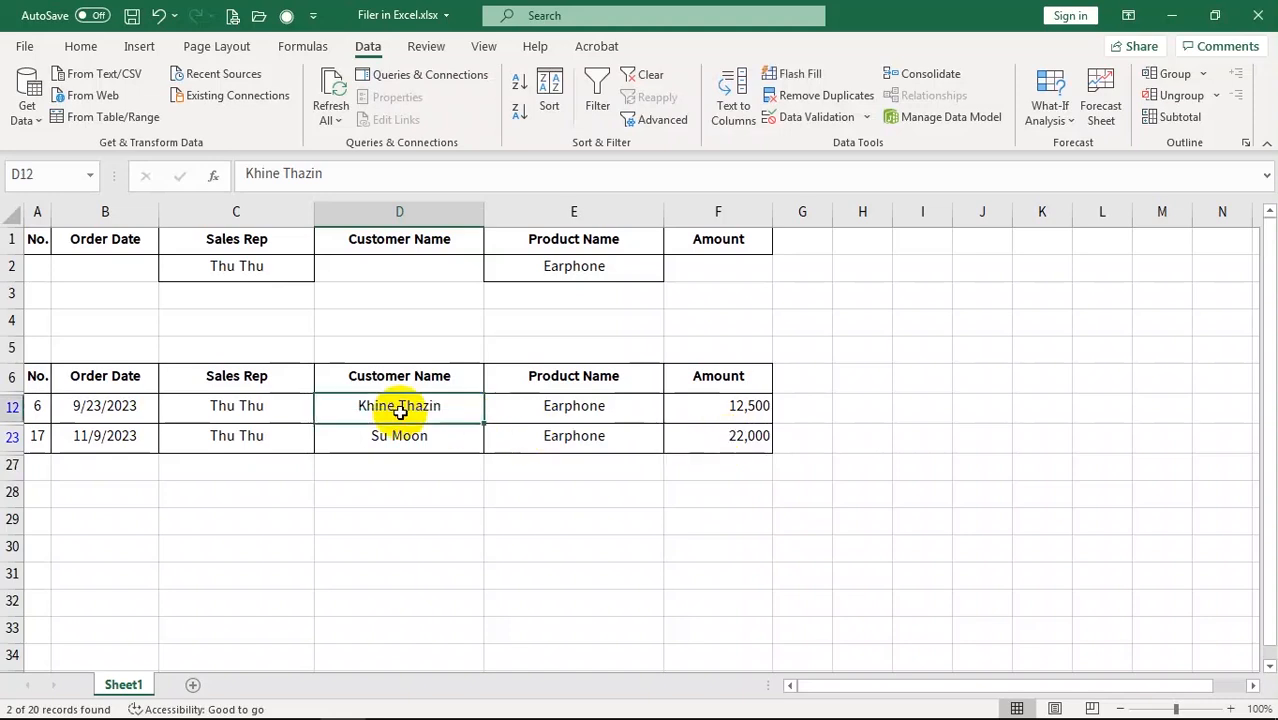
# Clear the filter and enter >10/1/2023 as the Order Date criterion in B2
pyautogui.click(630, 80)
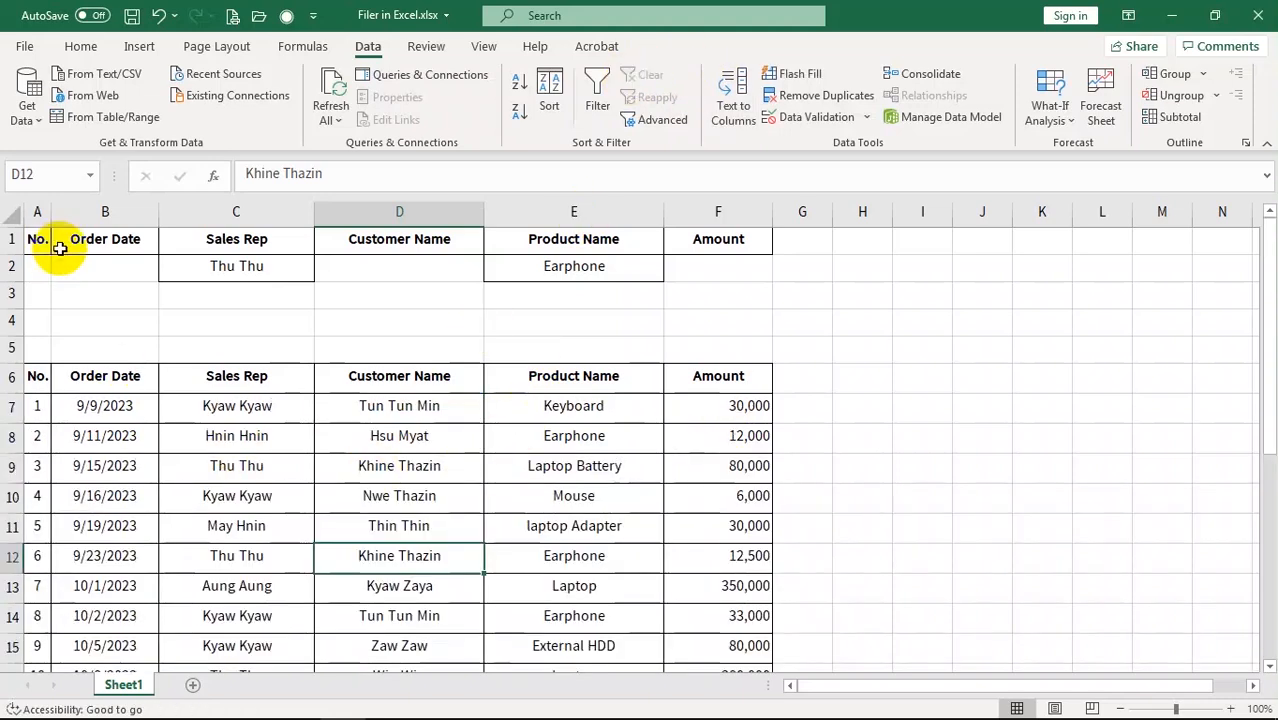
pyautogui.click(91, 268)
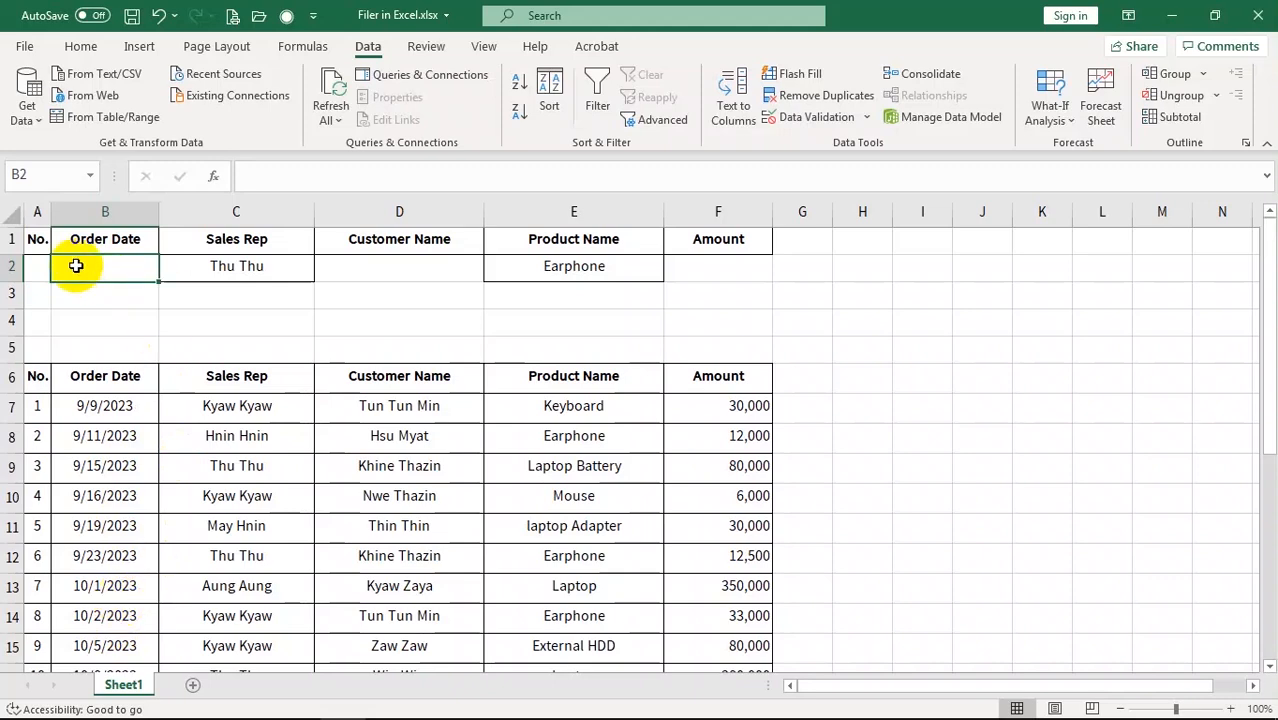
pyautogui.write('>10/')
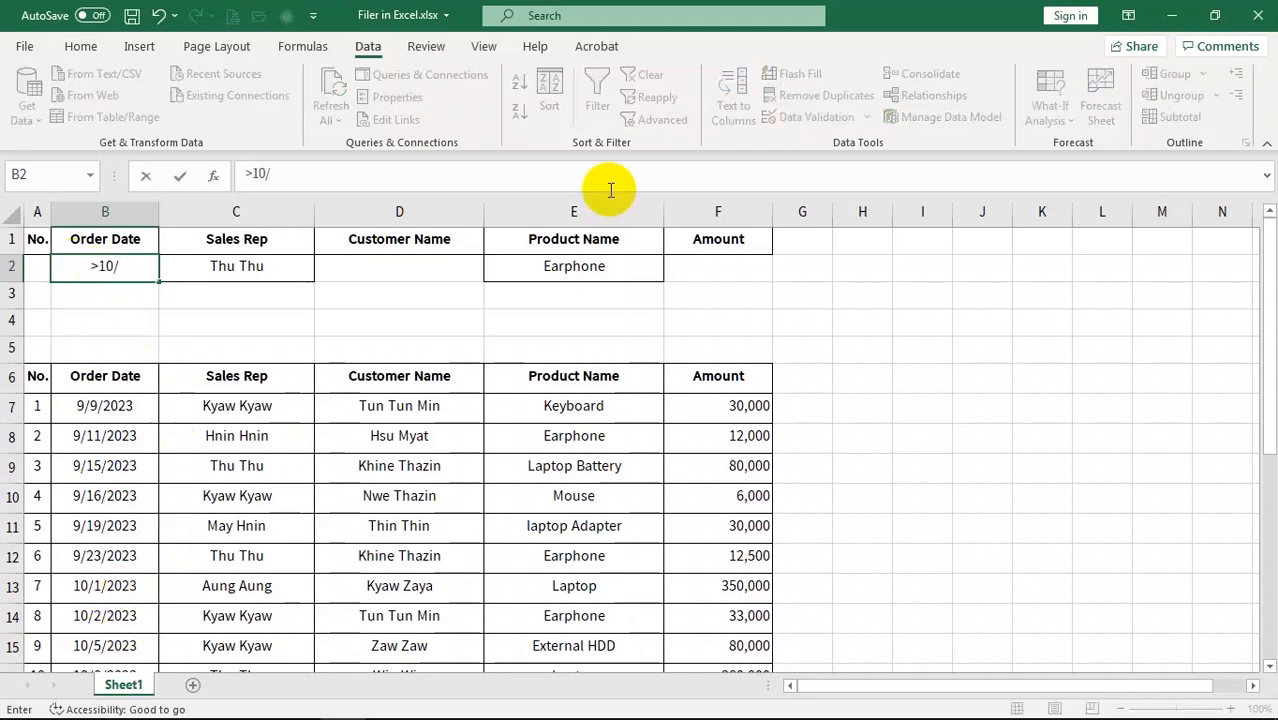
pyautogui.write('1/2023')
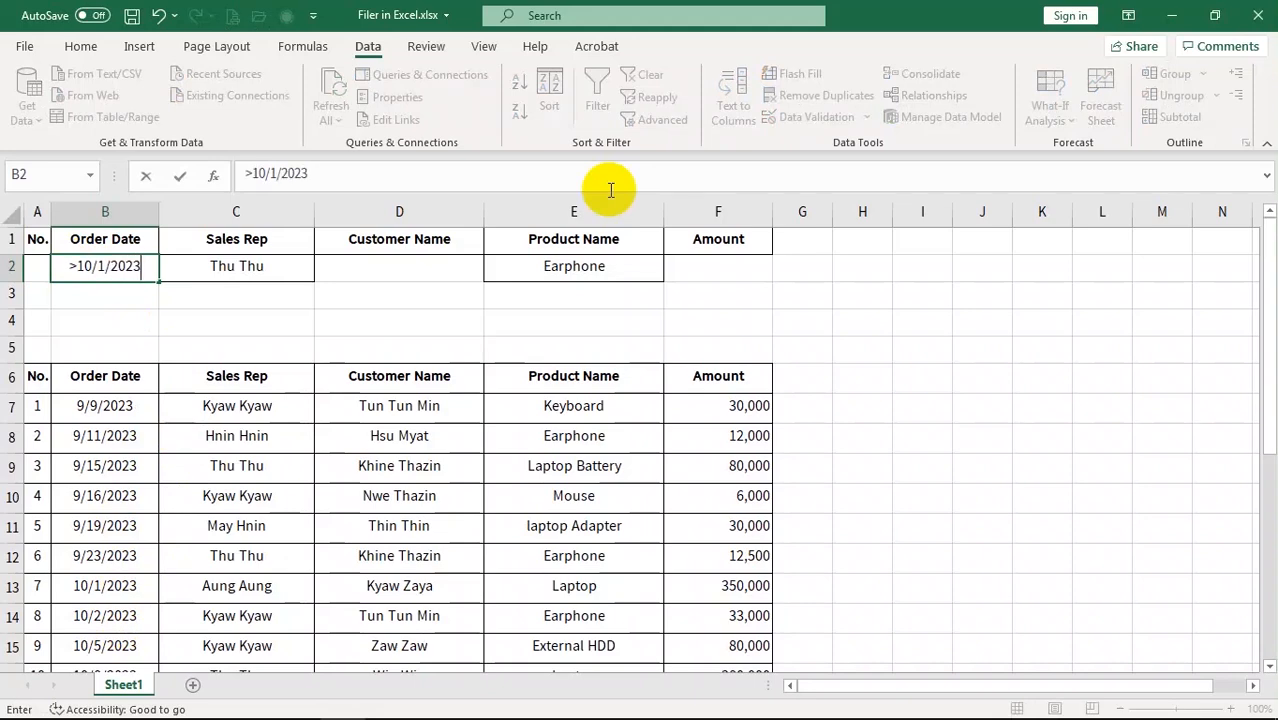
pyautogui.press('Return')
pyautogui.click(111, 273)
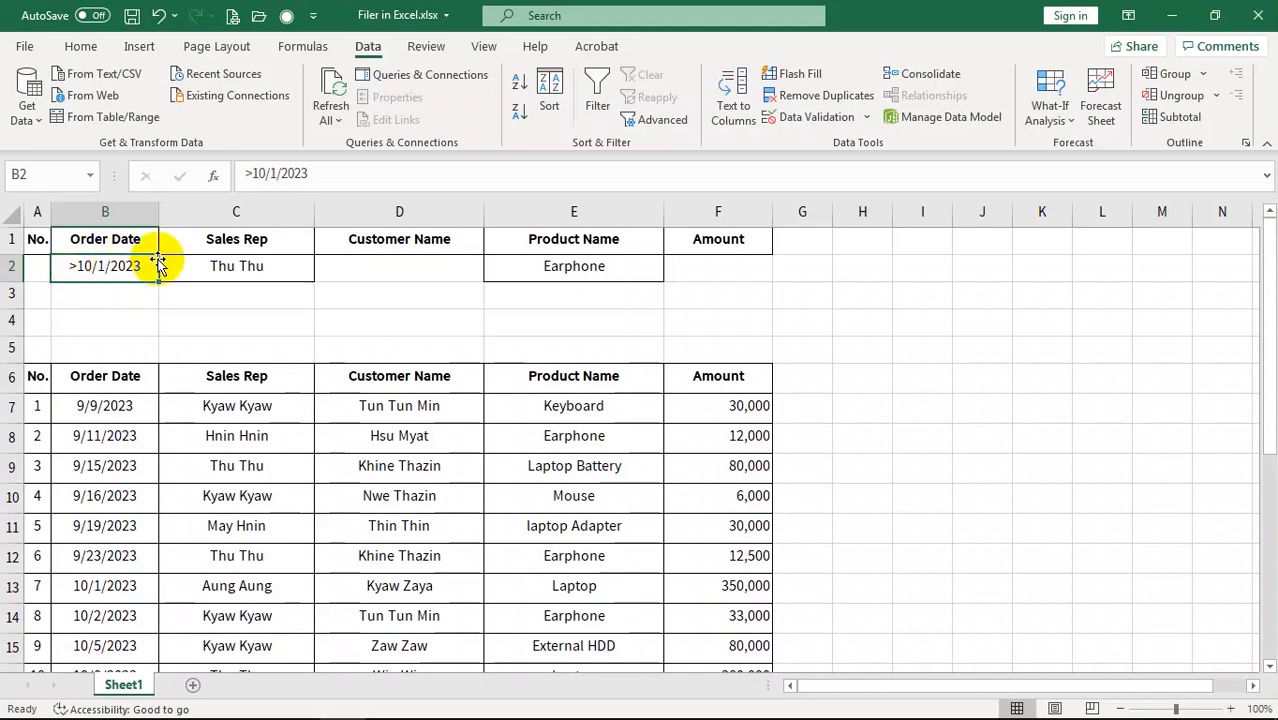
pyautogui.click(400, 526)
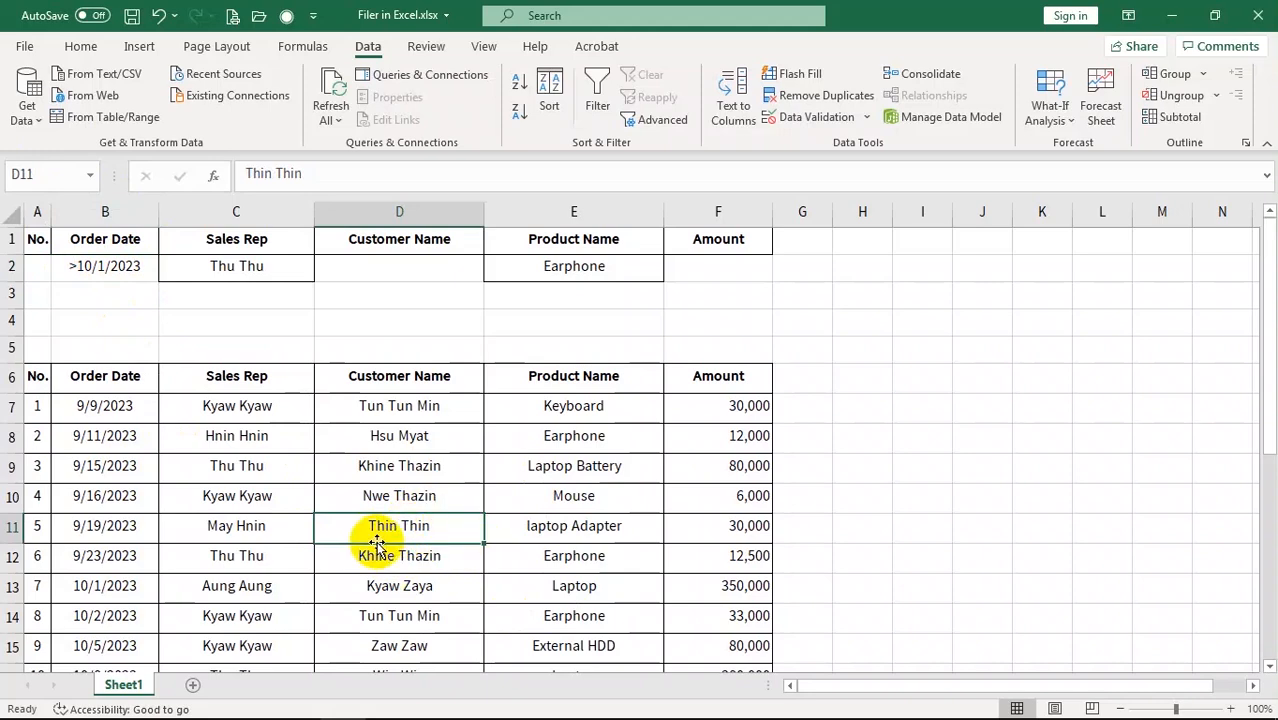
pyautogui.click(660, 119)
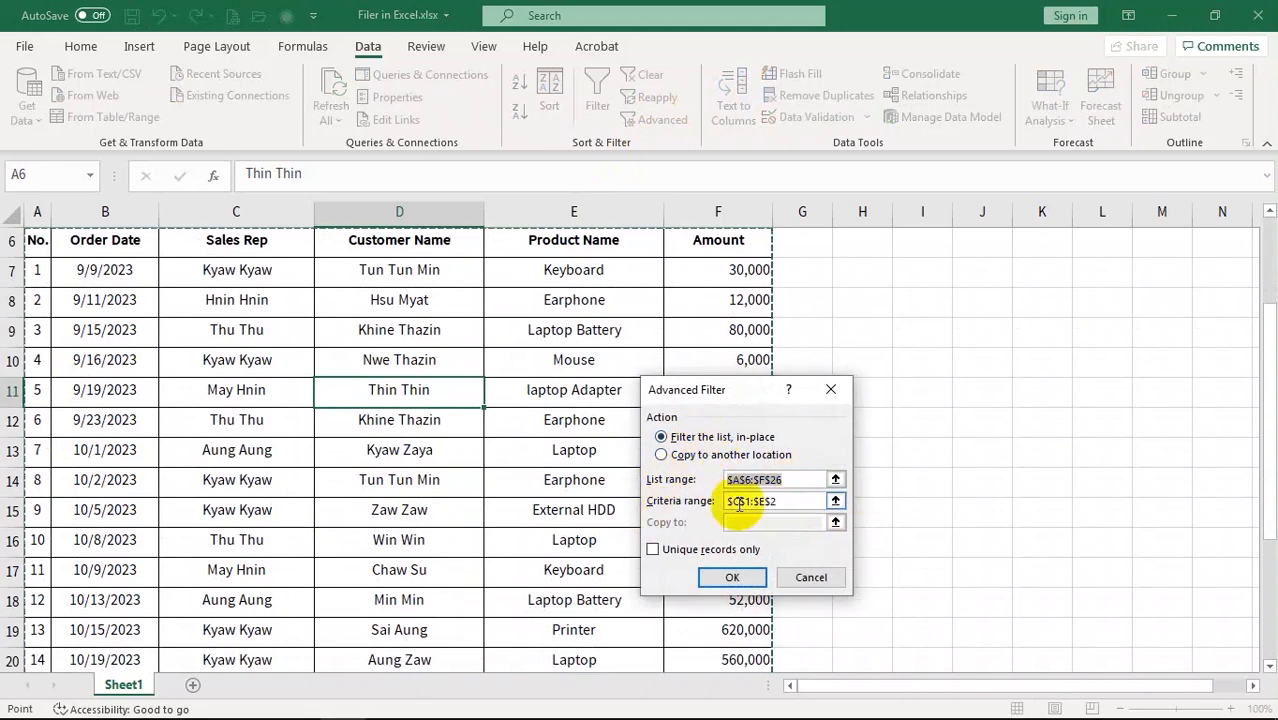
pyautogui.click(798, 501)
pyautogui.scroll(2, 796, 501)
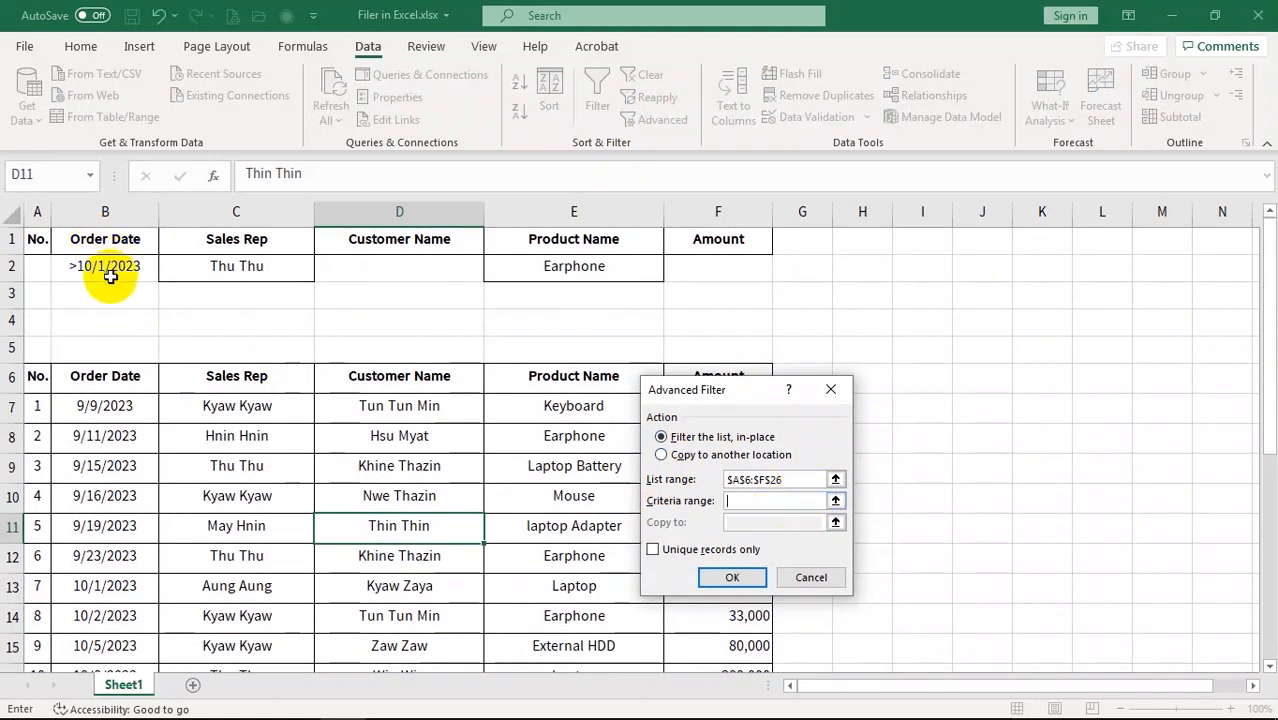
pyautogui.moveTo(91, 237); pyautogui.dragTo(120, 265)
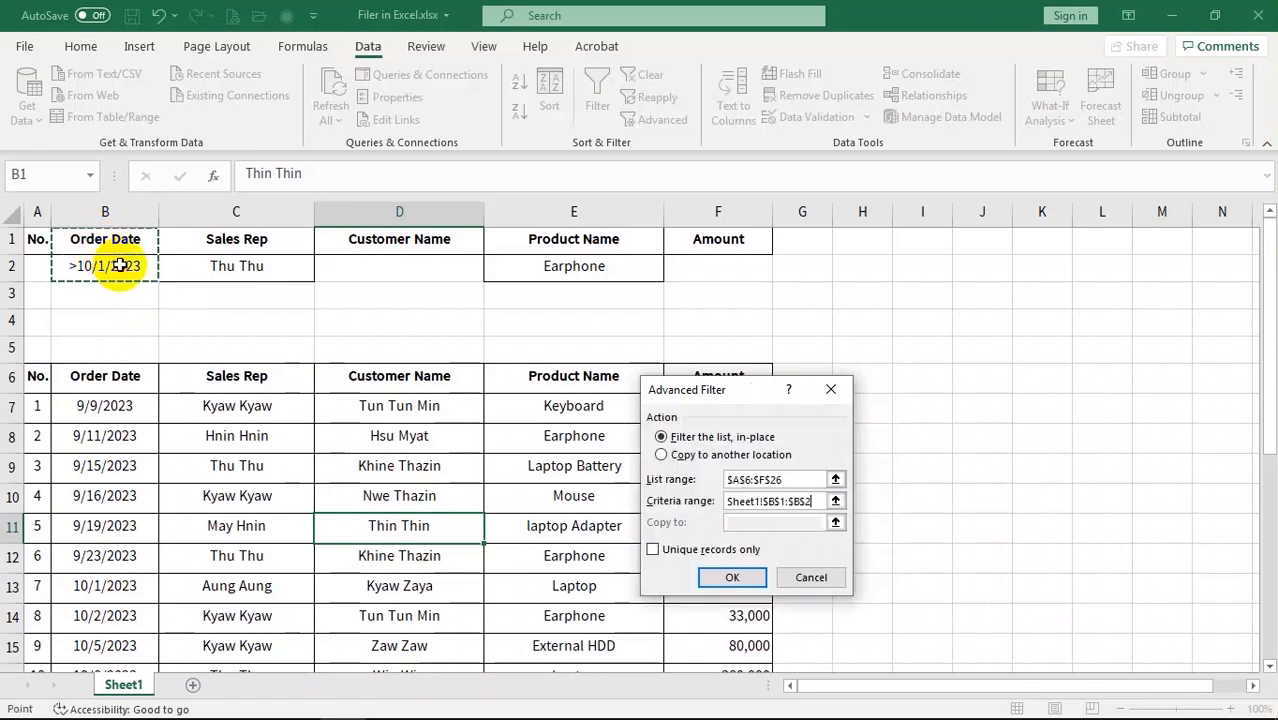
pyautogui.click(730, 577)
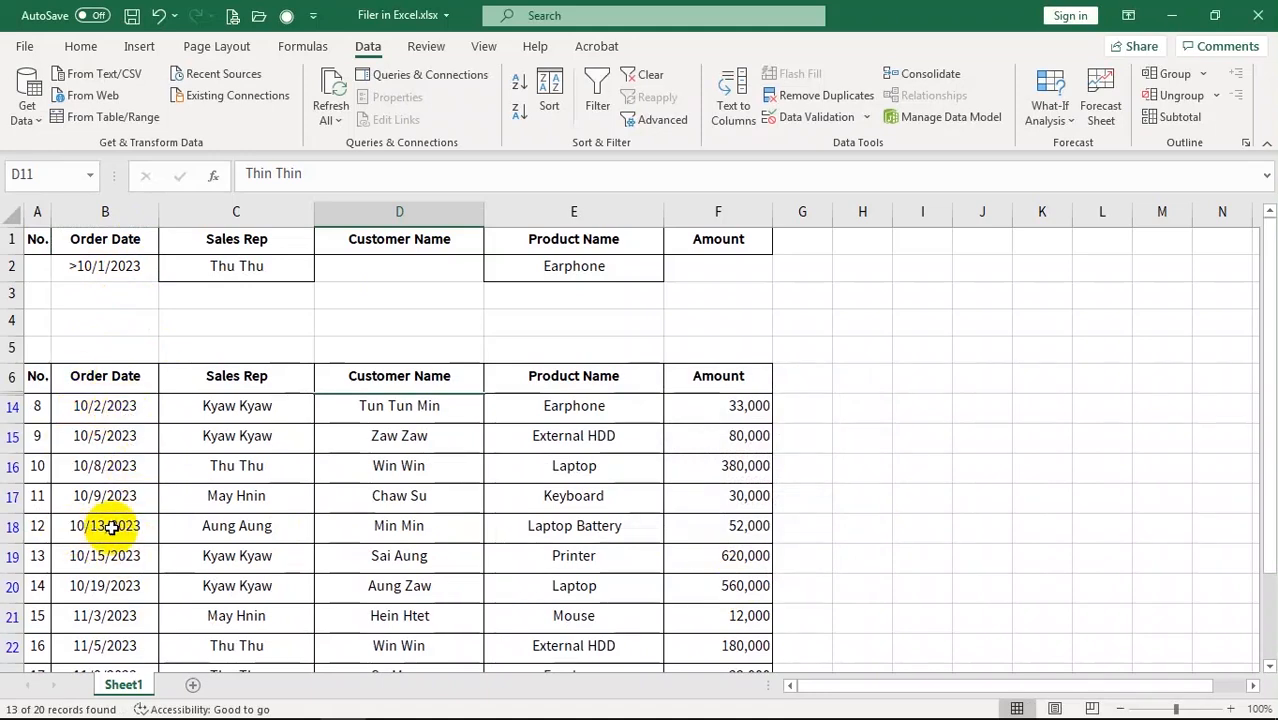
pyautogui.scroll(-2, 108, 520)
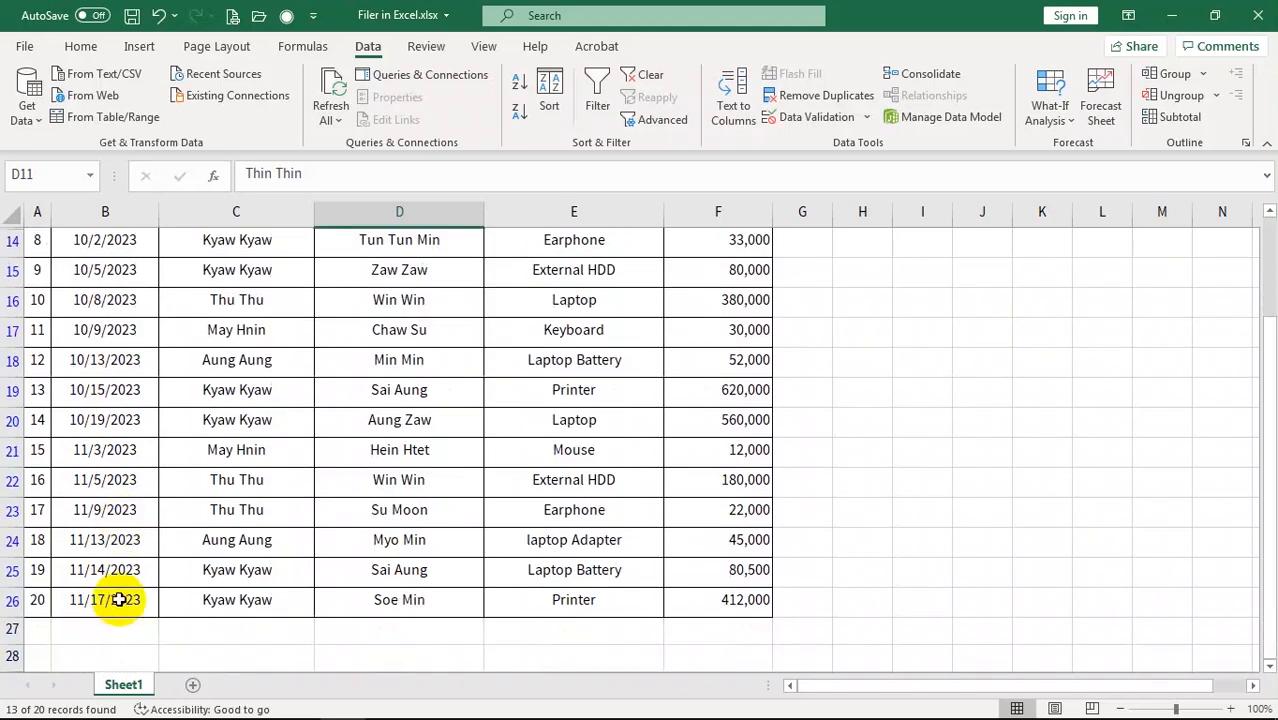
pyautogui.scroll(2, 128, 562)
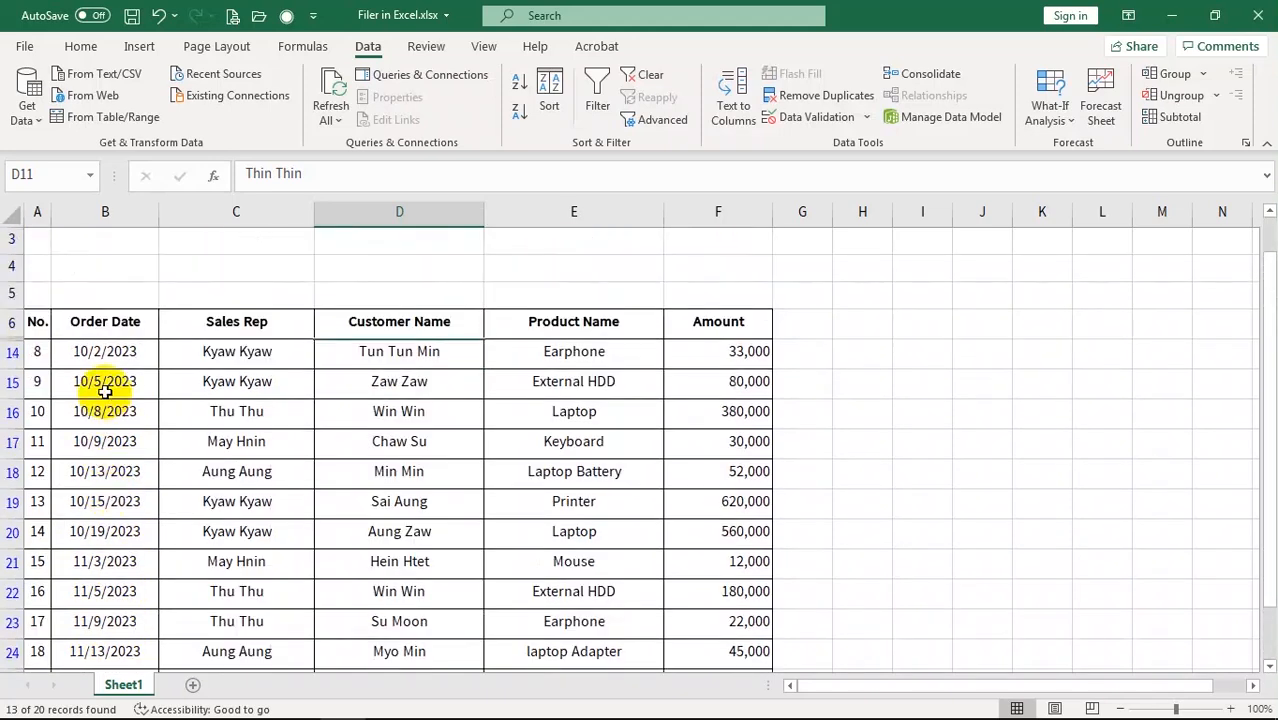
pyautogui.scroll(-1, 130, 560)
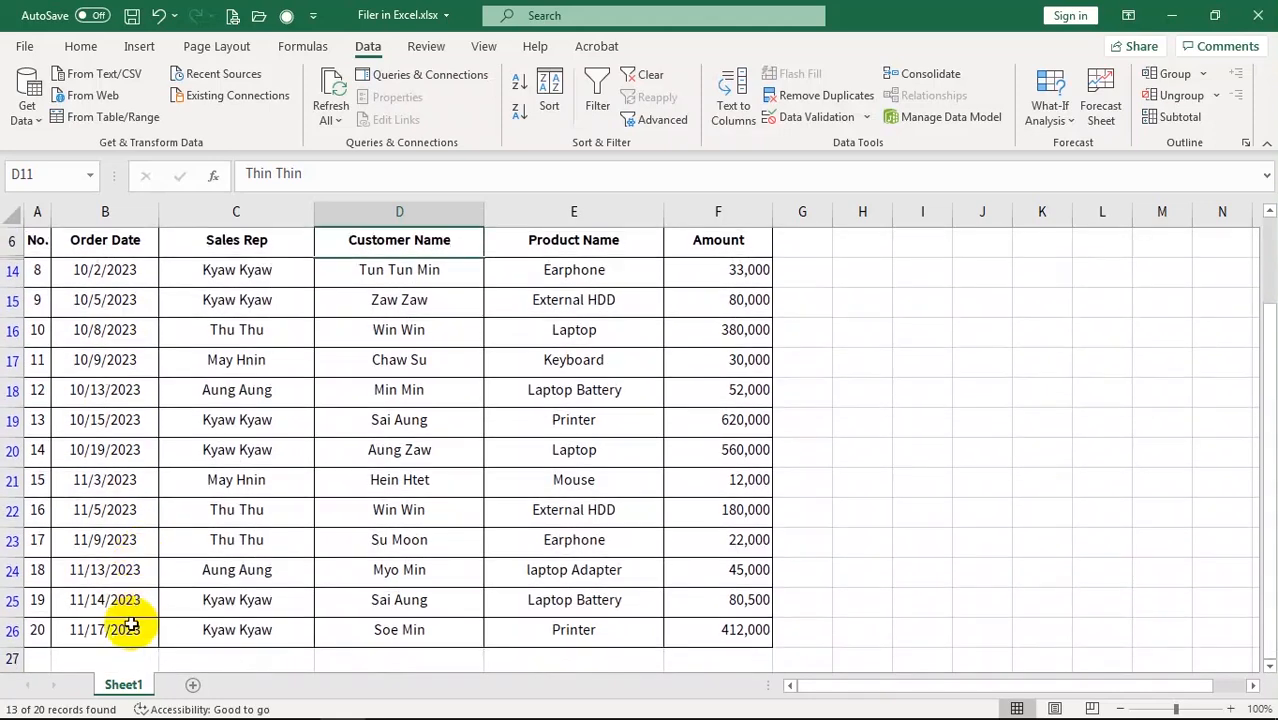
pyautogui.scroll(2, 160, 525)
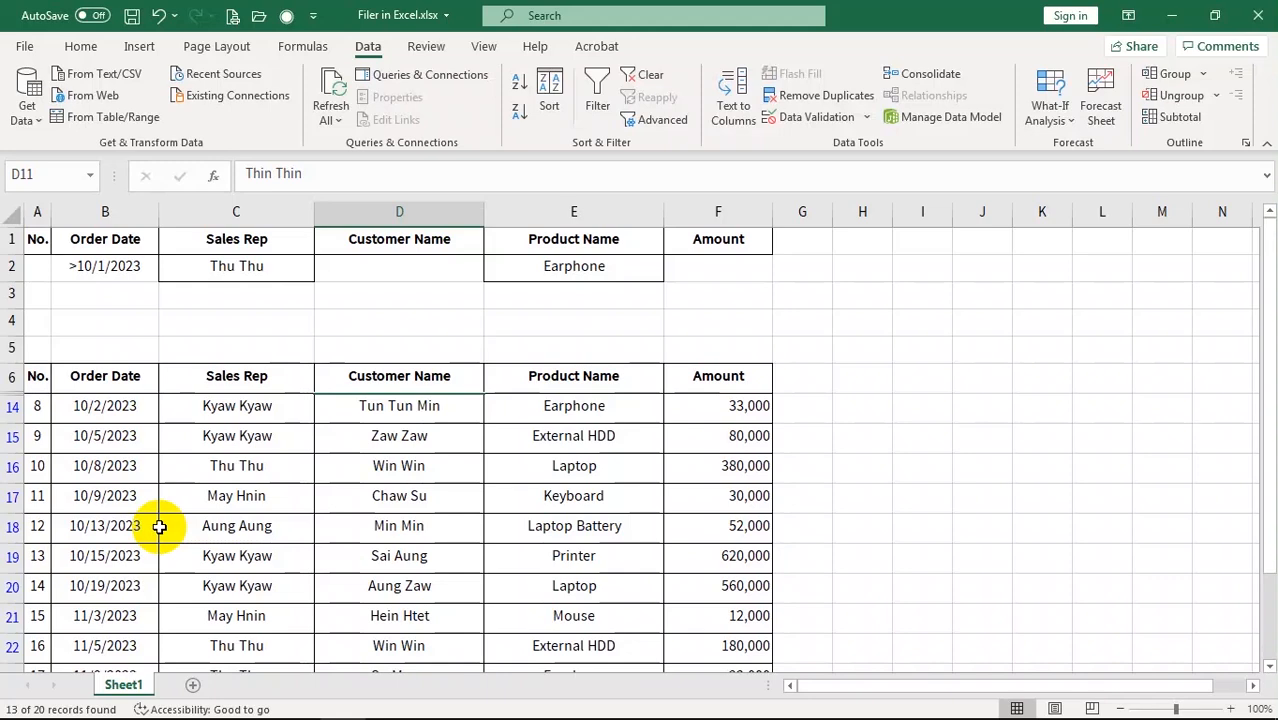
pyautogui.click(340, 468)
pyautogui.click(645, 75)
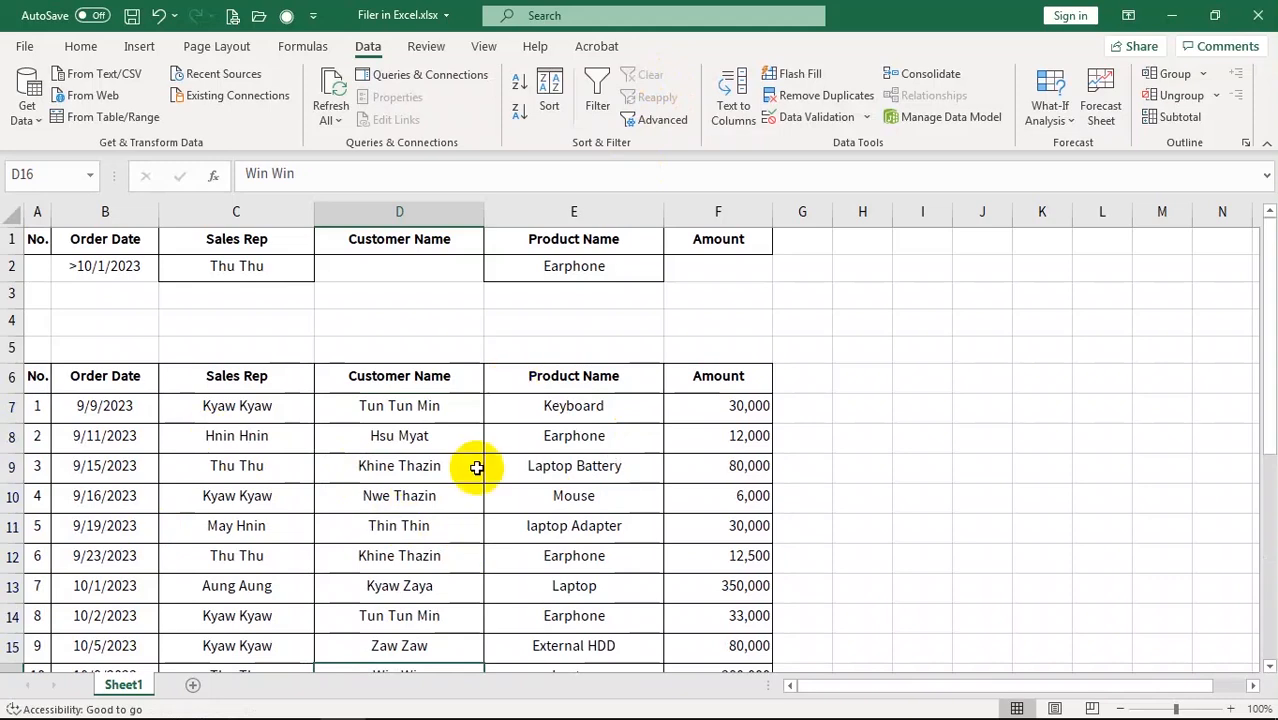
# Enter >50000 as the Amount criterion in F2
pyautogui.click(712, 265)
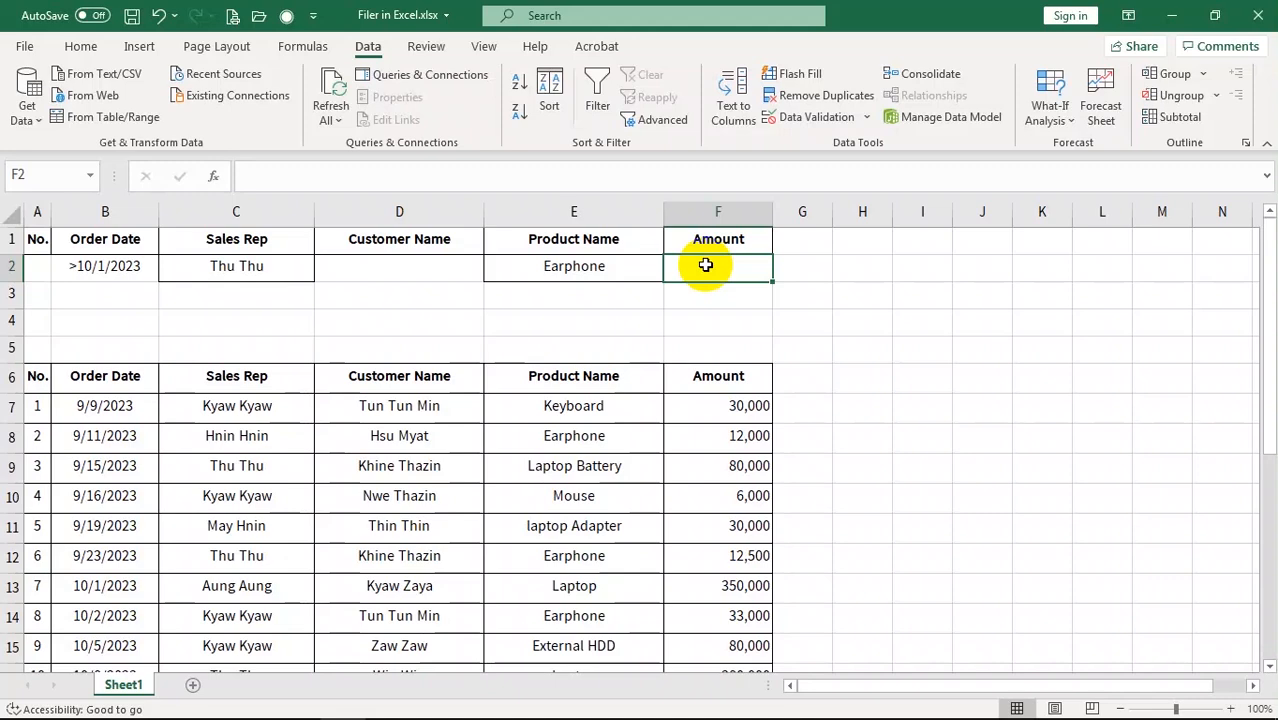
pyautogui.write('>50000')
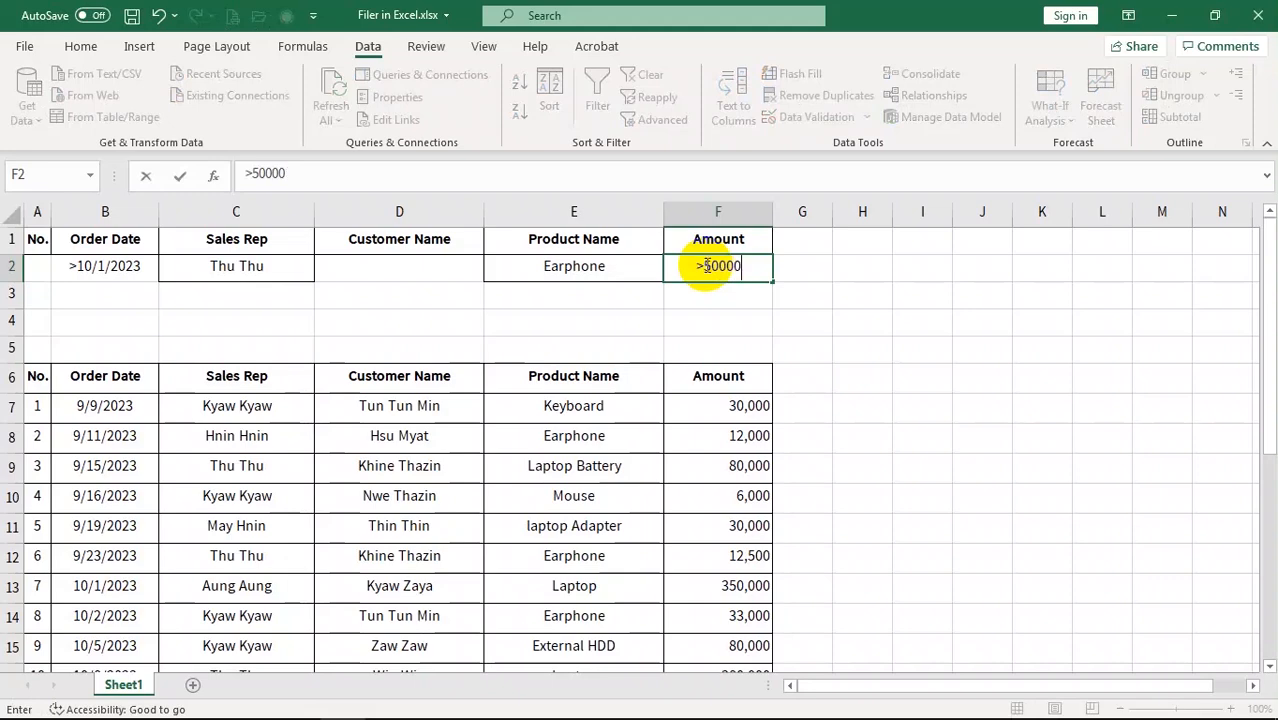
pyautogui.press('Return')
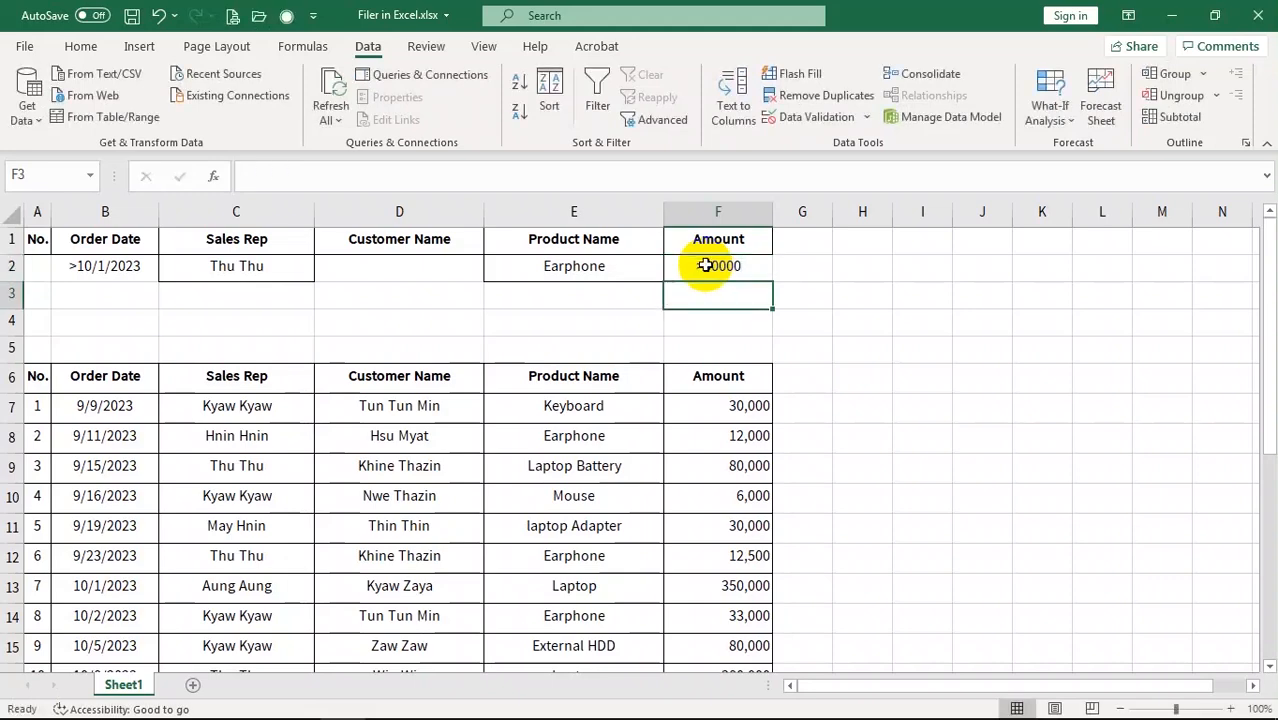
# Run Advanced Filter in place with criteria range F1:F2, leaving 10 of 20 records
pyautogui.click(395, 497)
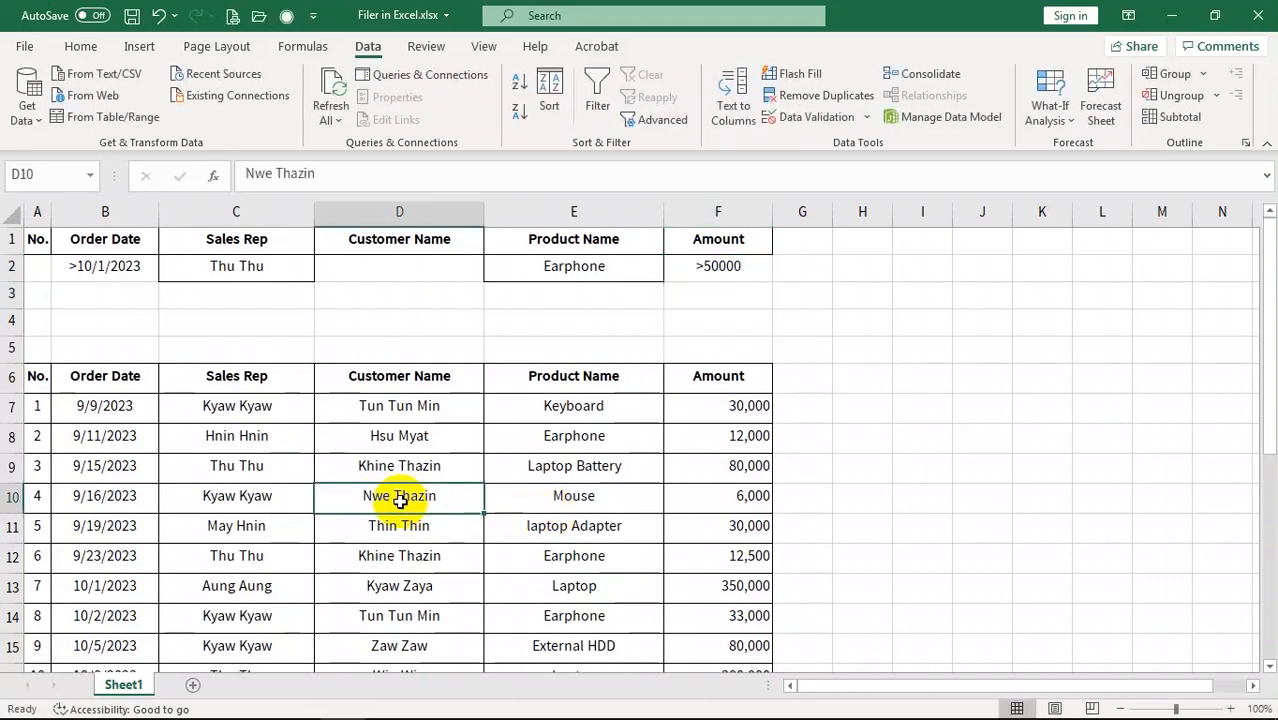
pyautogui.click(670, 117)
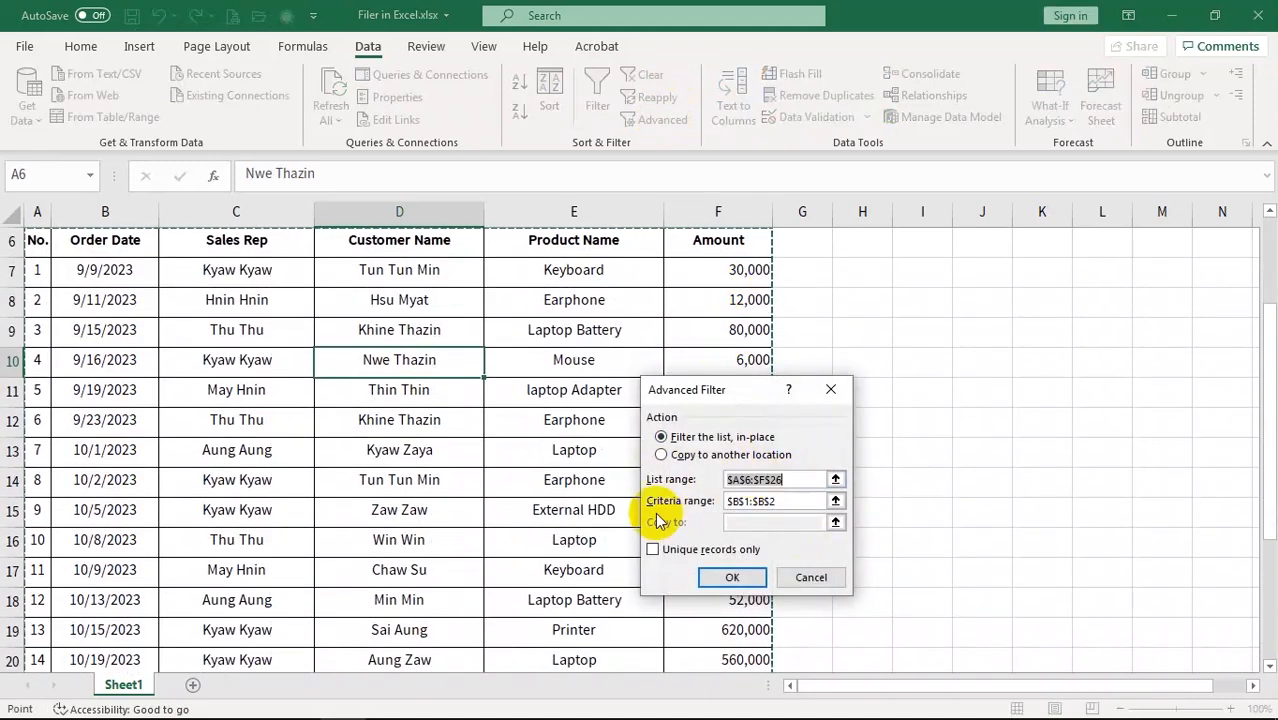
pyautogui.click(808, 500)
pyautogui.press('BackSpace')
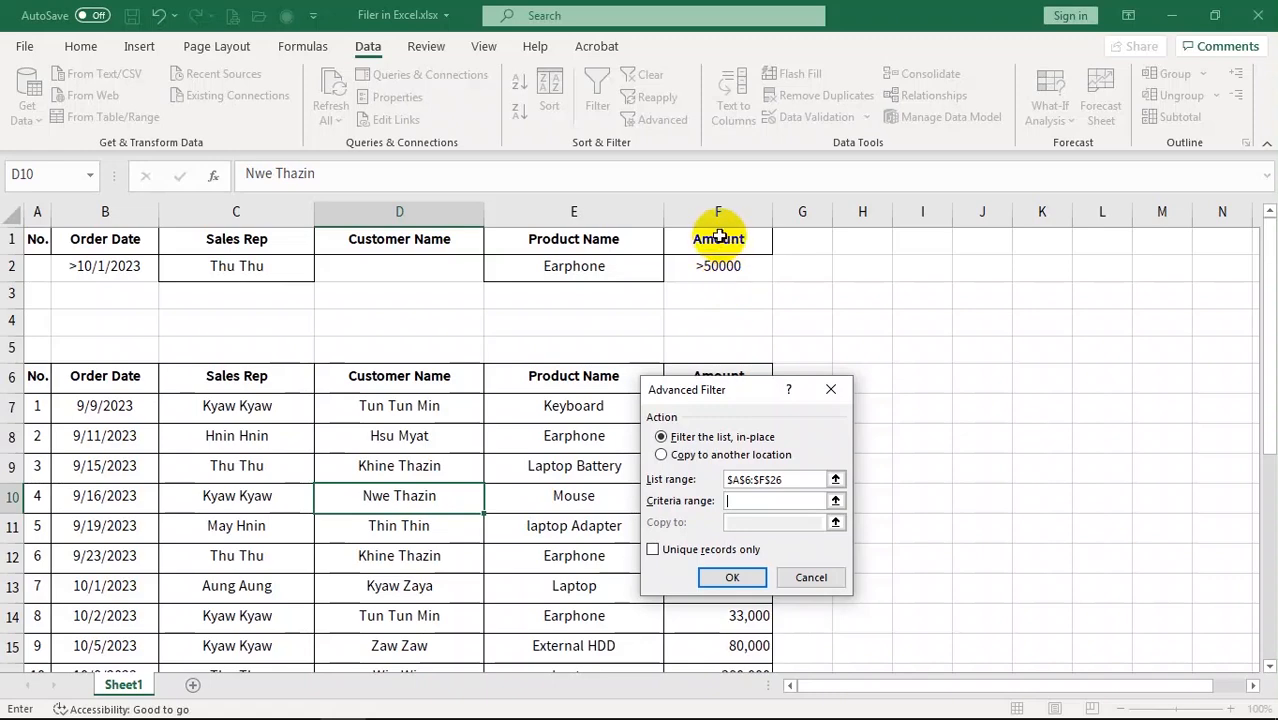
pyautogui.moveTo(713, 240); pyautogui.dragTo(764, 270)
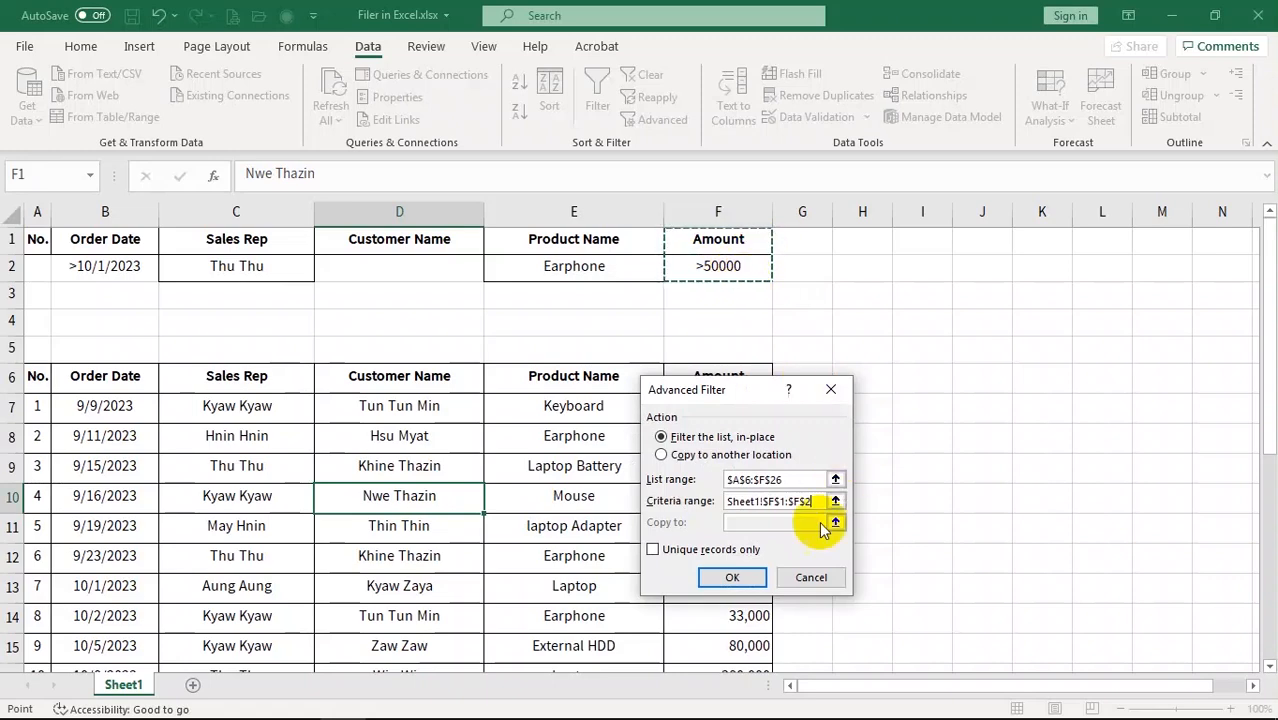
pyautogui.click(730, 578)
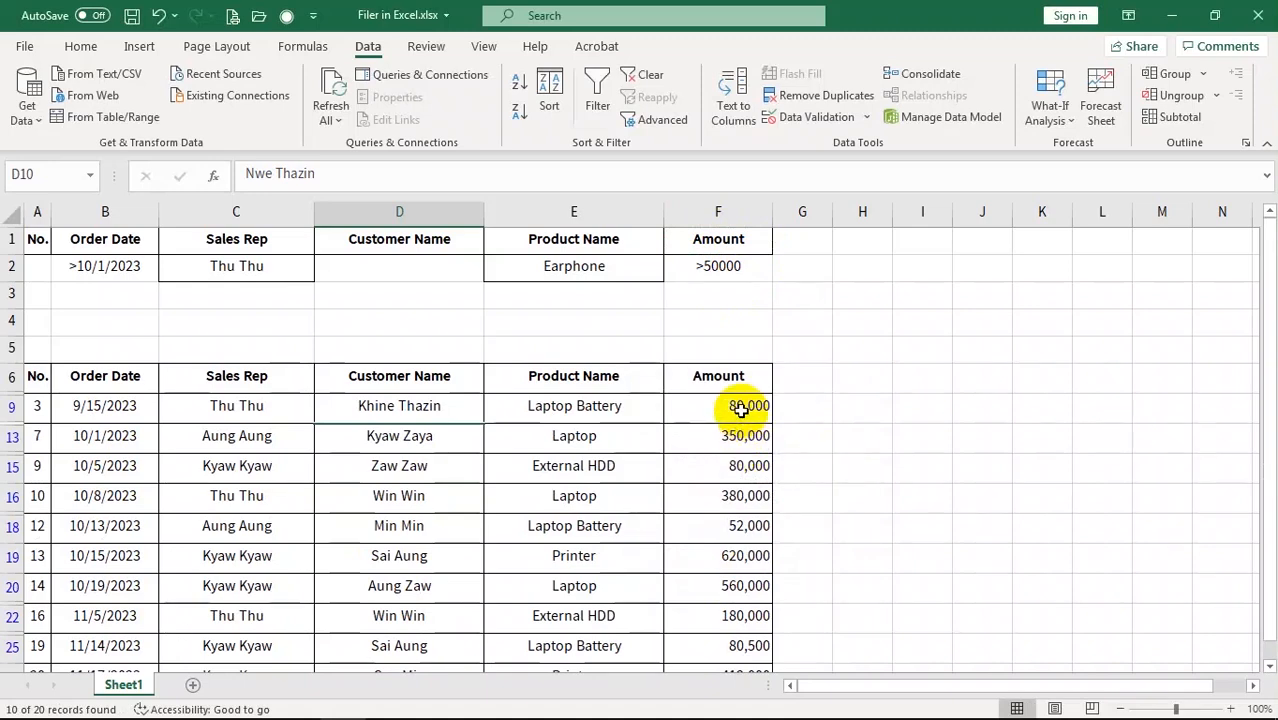
pyautogui.scroll(-1, 745, 440)
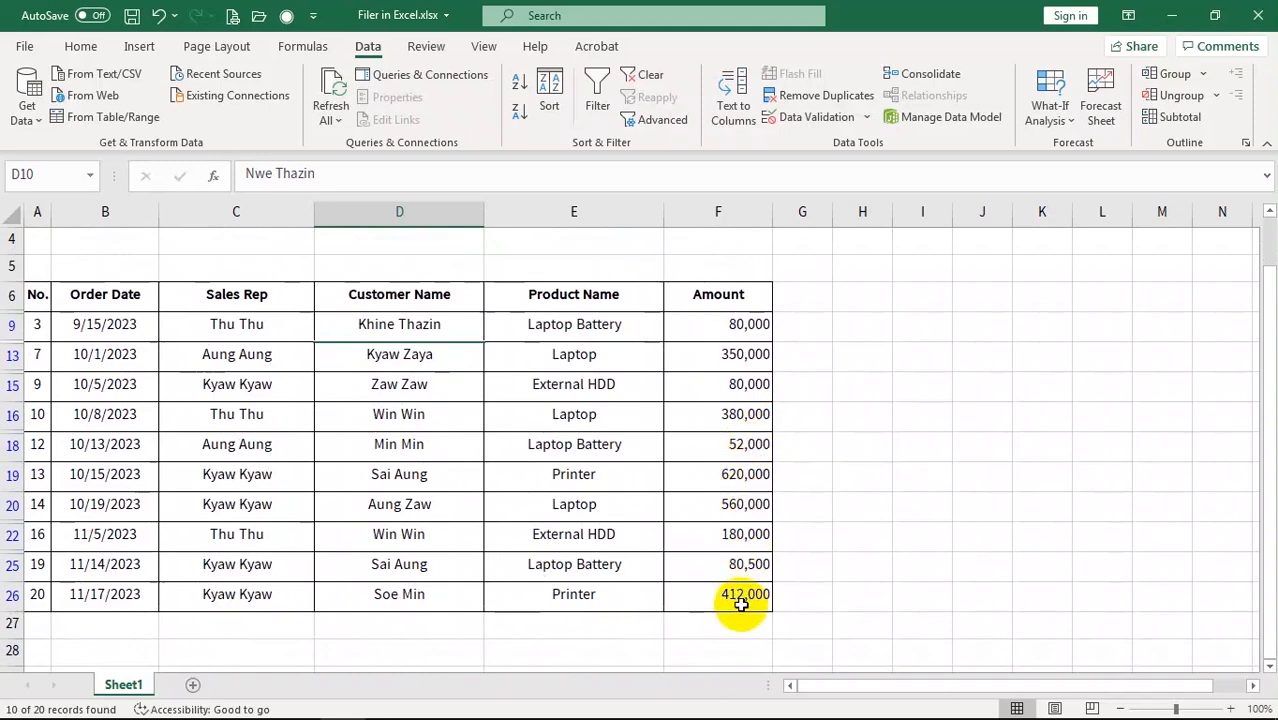
pyautogui.click(744, 445)
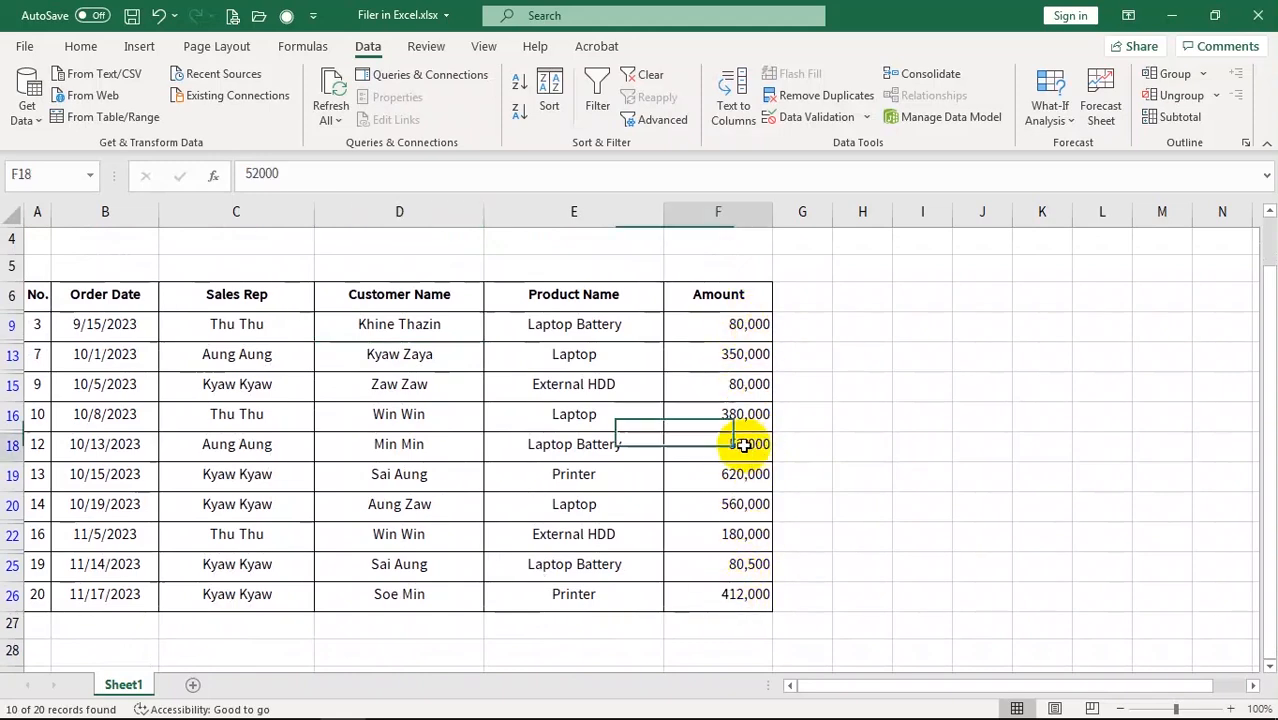
pyautogui.click(738, 388)
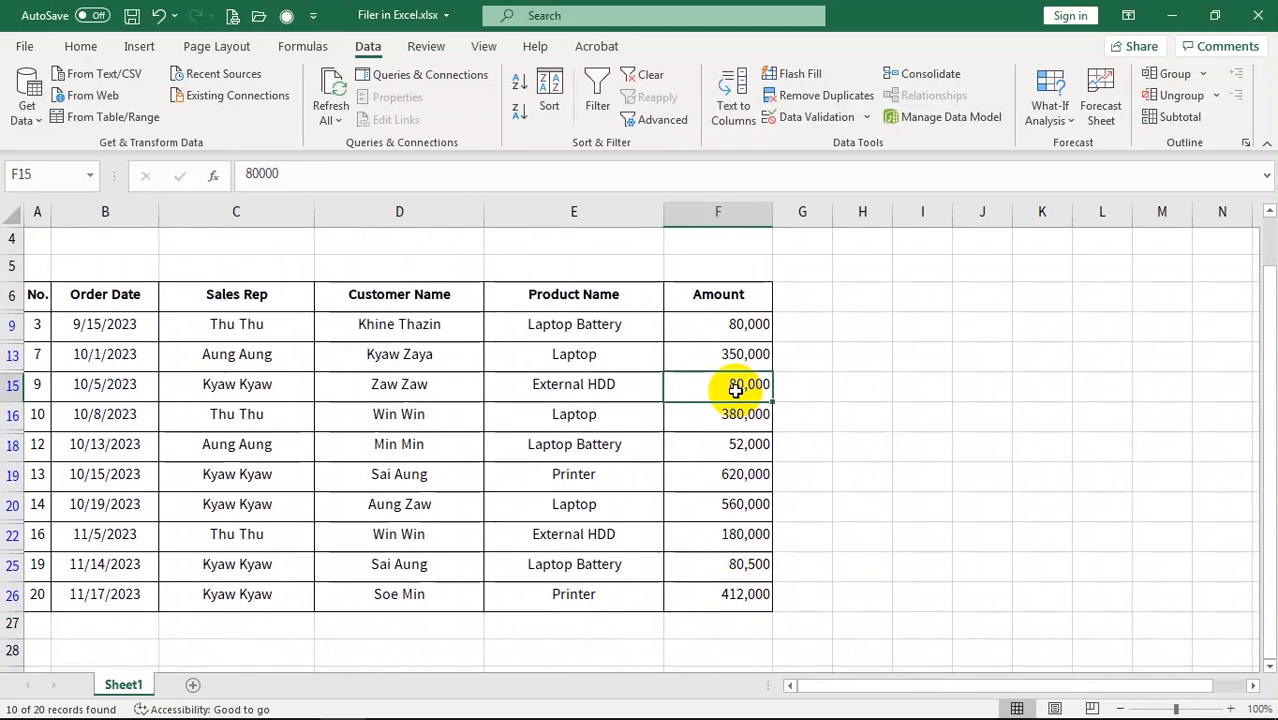
pyautogui.scroll(1, 736, 390)
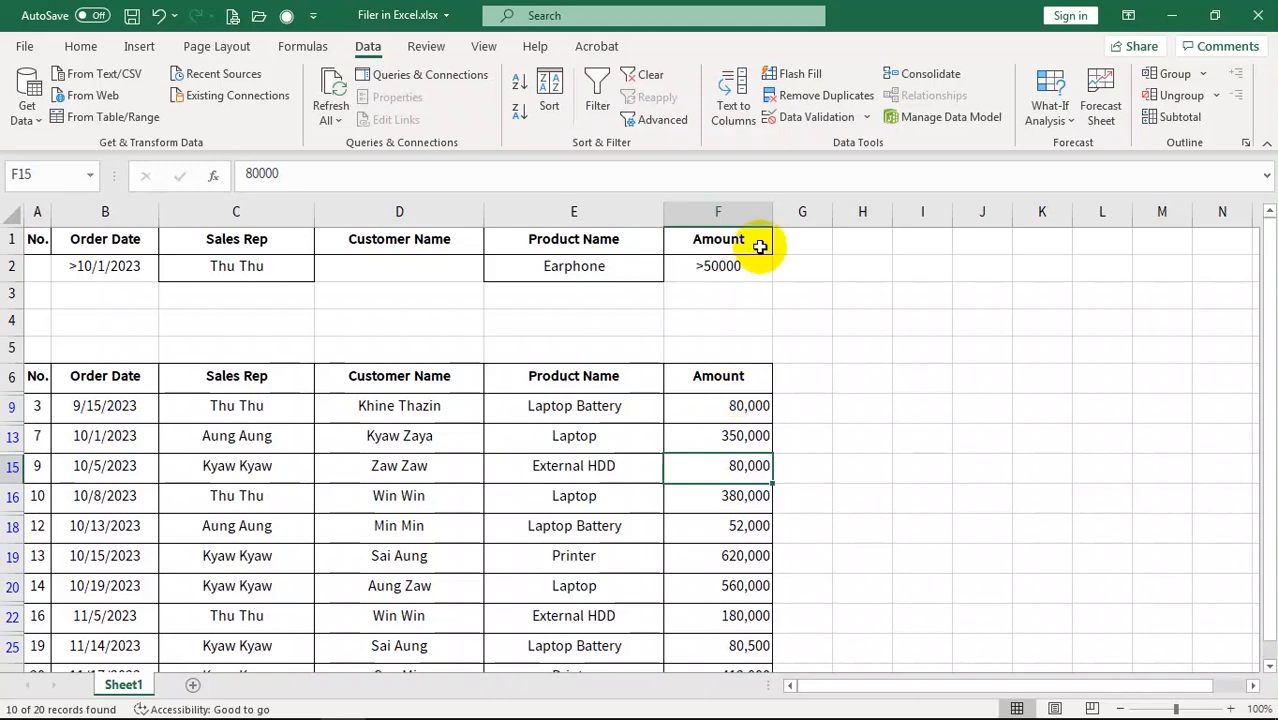
# Copy the Amount heading from F1 into G1 and widen column G
pyautogui.click(729, 240)
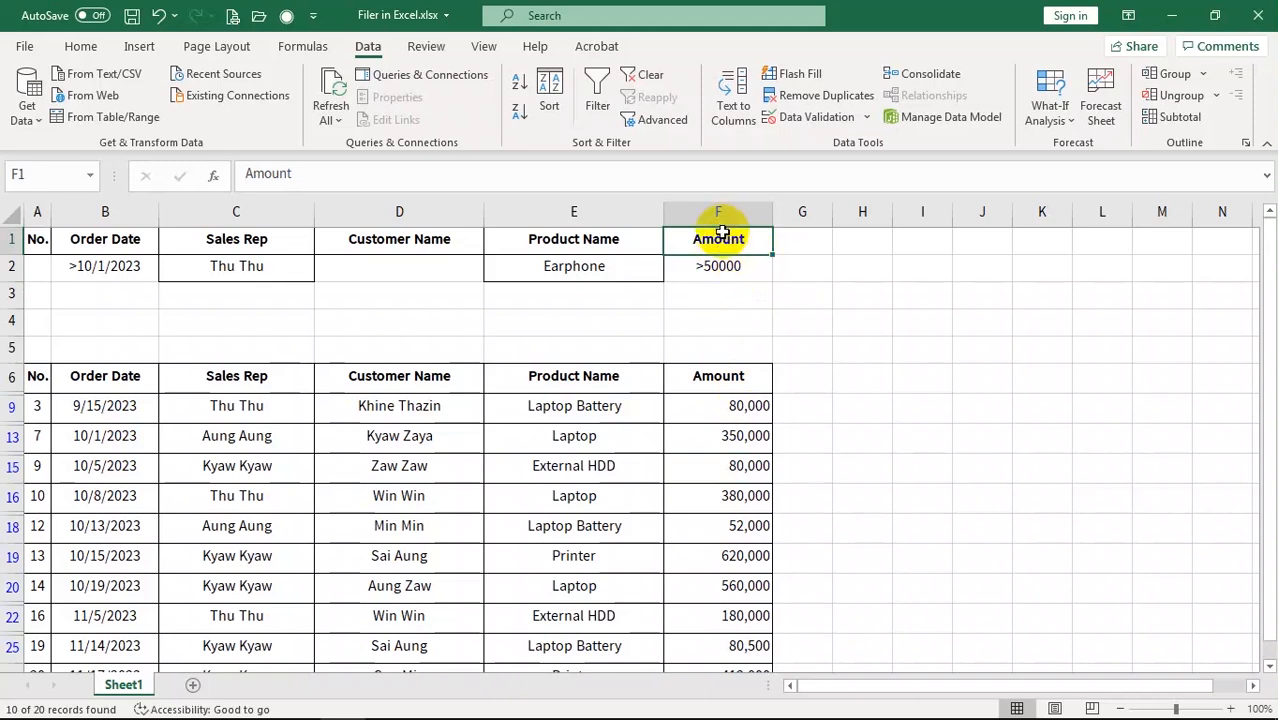
pyautogui.hotkey('ctrl', 'c')
pyautogui.click(800, 245)
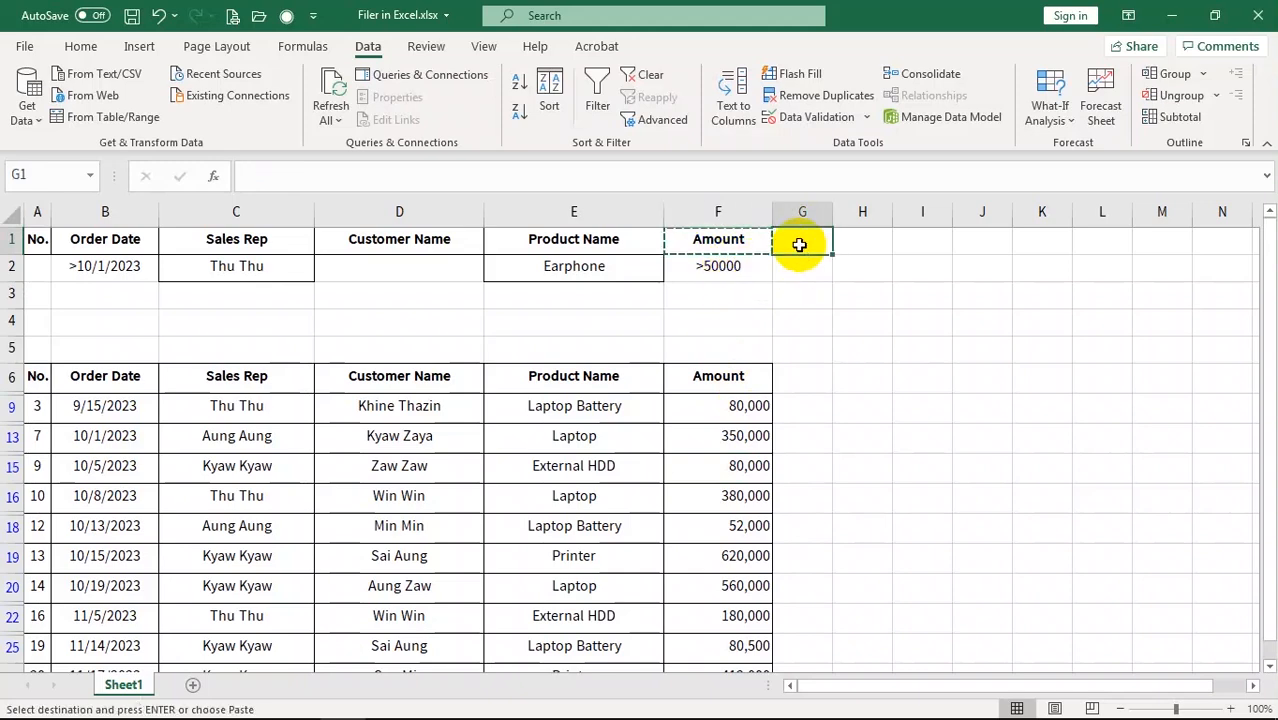
pyautogui.hotkey('ctrl', 'v')
pyautogui.moveTo(833, 206); pyautogui.dragTo(855, 206)
pyautogui.click(821, 329)
# Enter <100000 in G2 and compare it with the >50000 criterion in F2
pyautogui.click(816, 278)
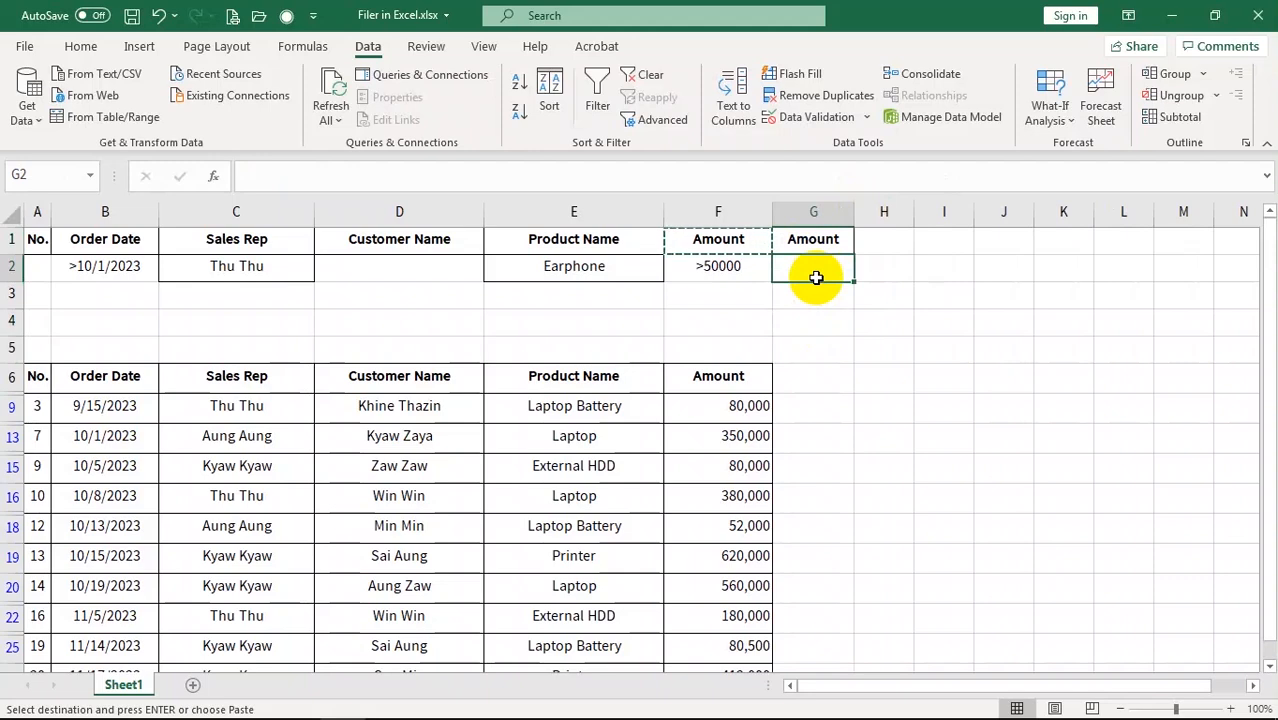
pyautogui.write('<100000')
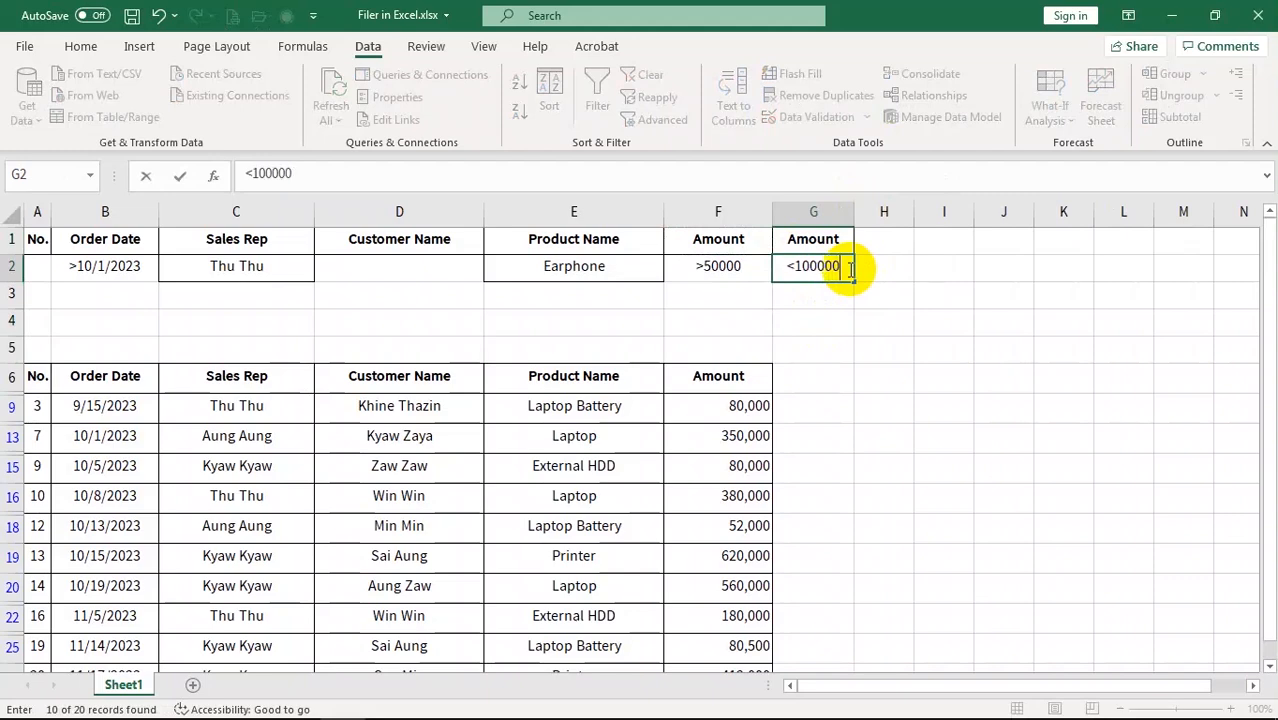
pyautogui.press('Return')
pyautogui.click(840, 268)
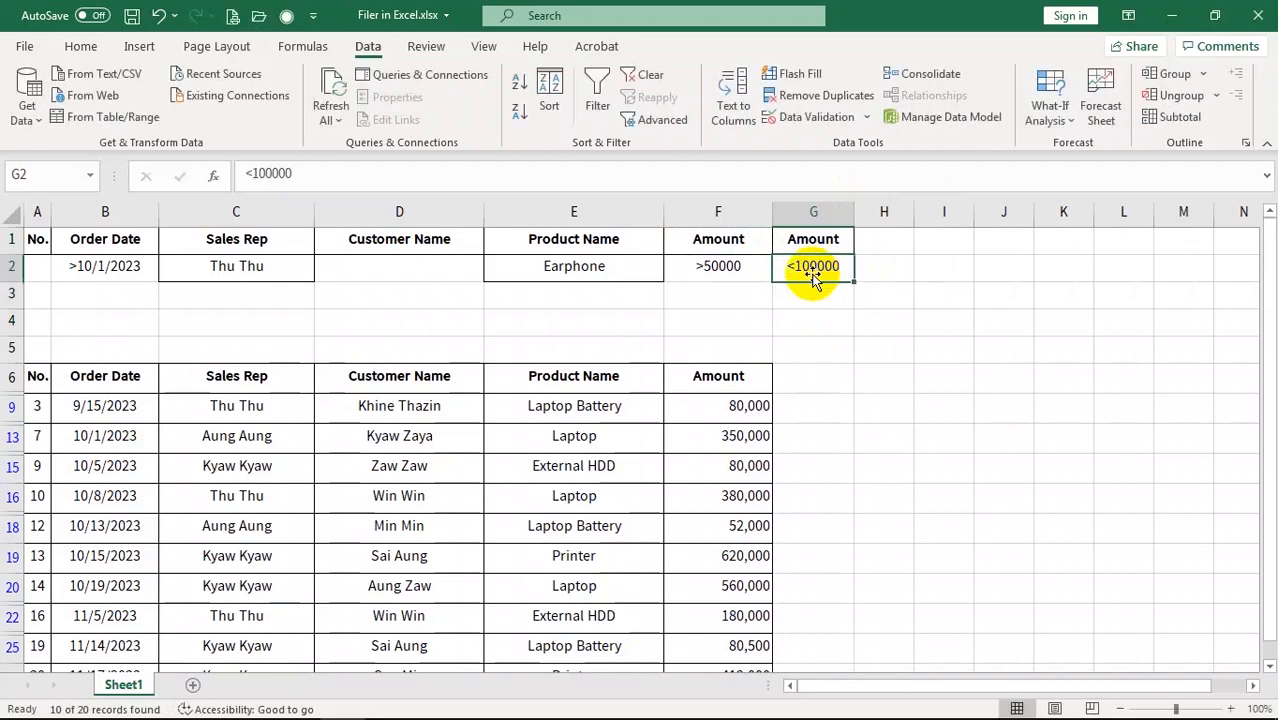
pyautogui.click(702, 272)
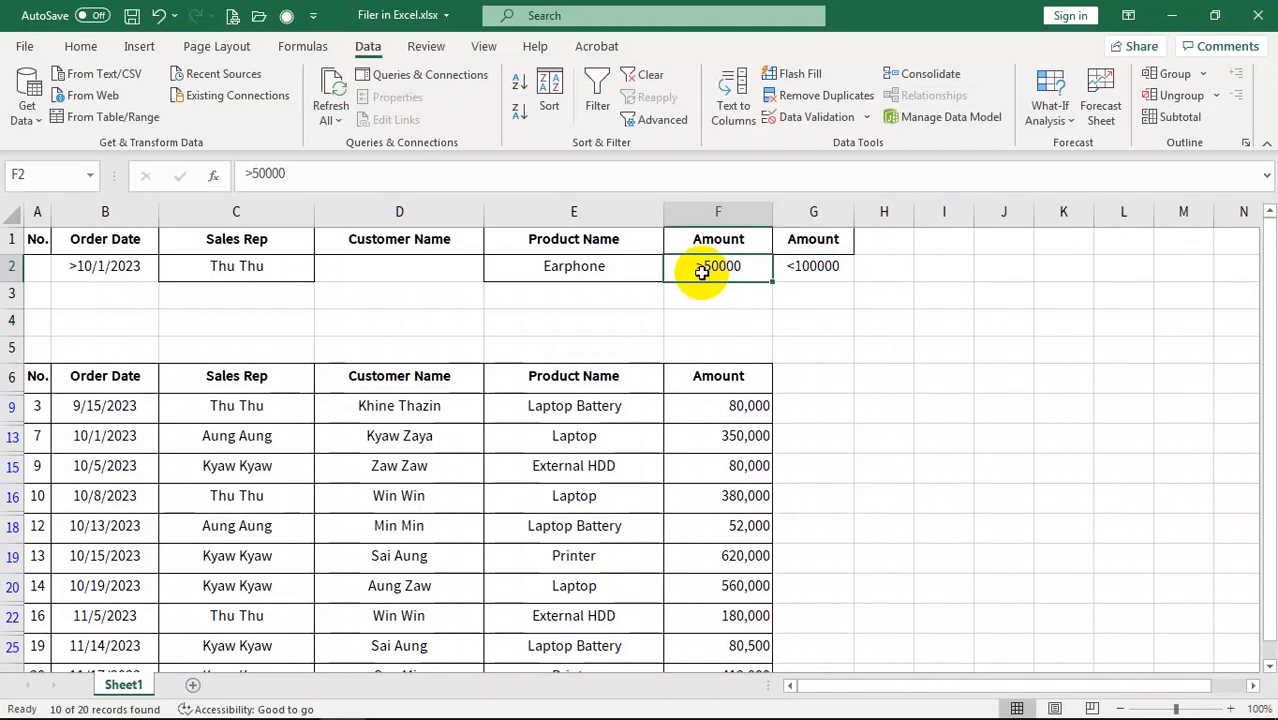
pyautogui.click(843, 276)
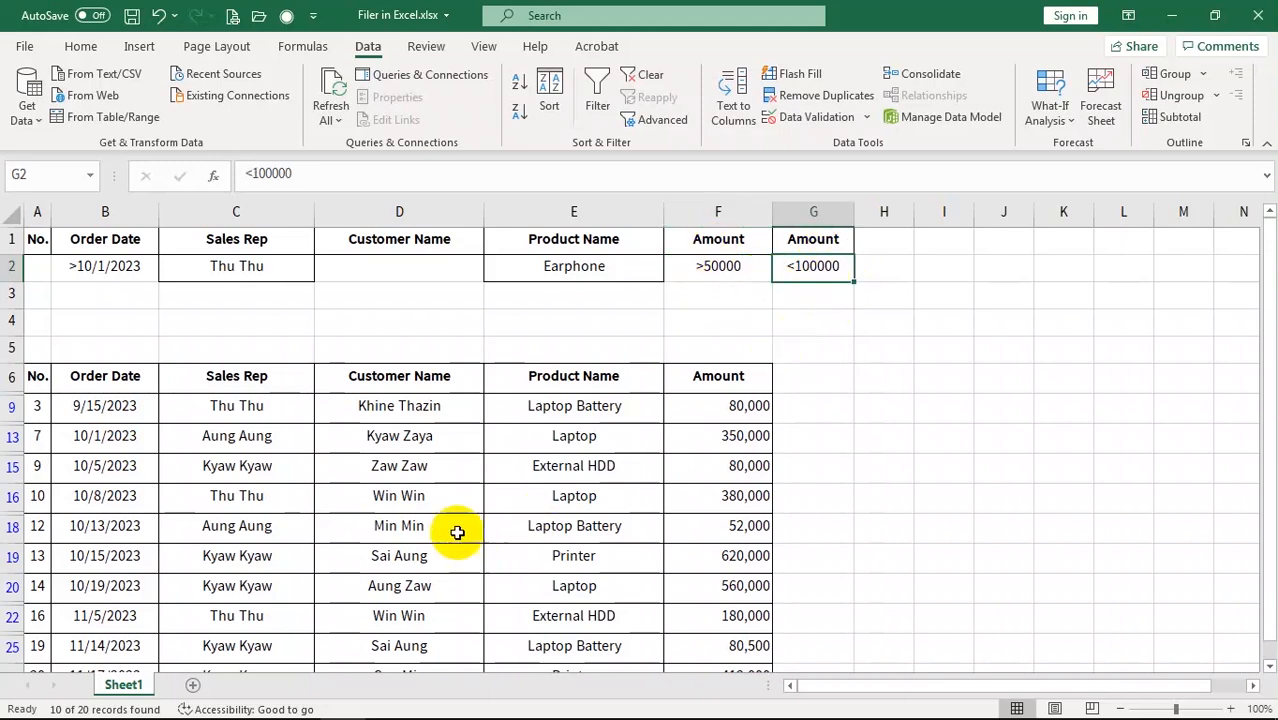
# Rerun Advanced Filter with criteria F1:G2, leaving 4 orders between 50,000 and 100,000
pyautogui.click(547, 502)
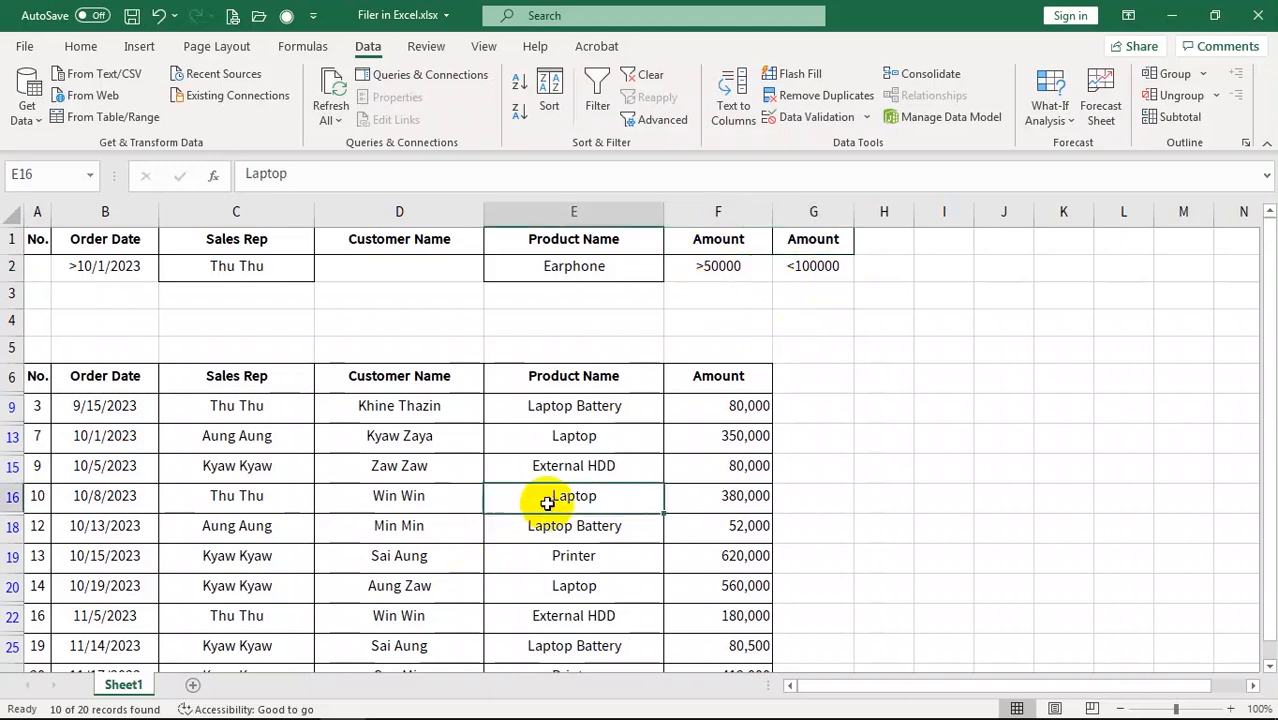
pyautogui.click(657, 124)
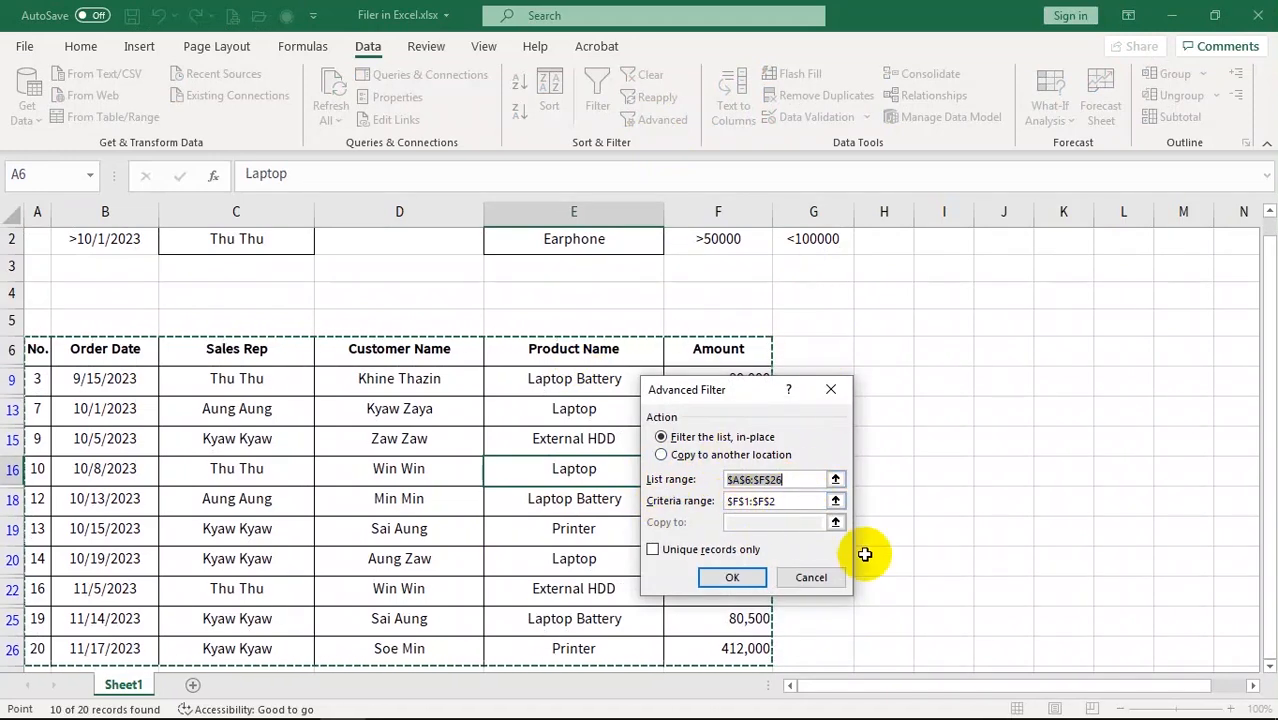
pyautogui.click(798, 501)
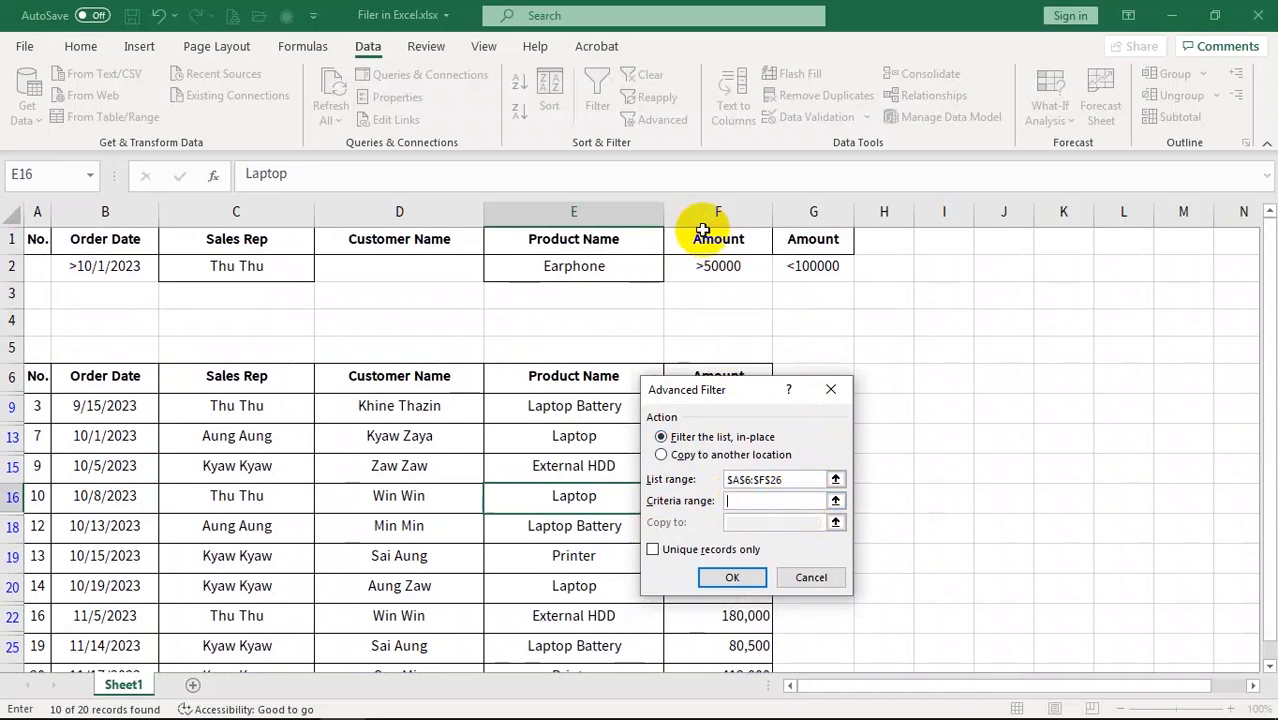
pyautogui.moveTo(693, 234); pyautogui.dragTo(806, 270)
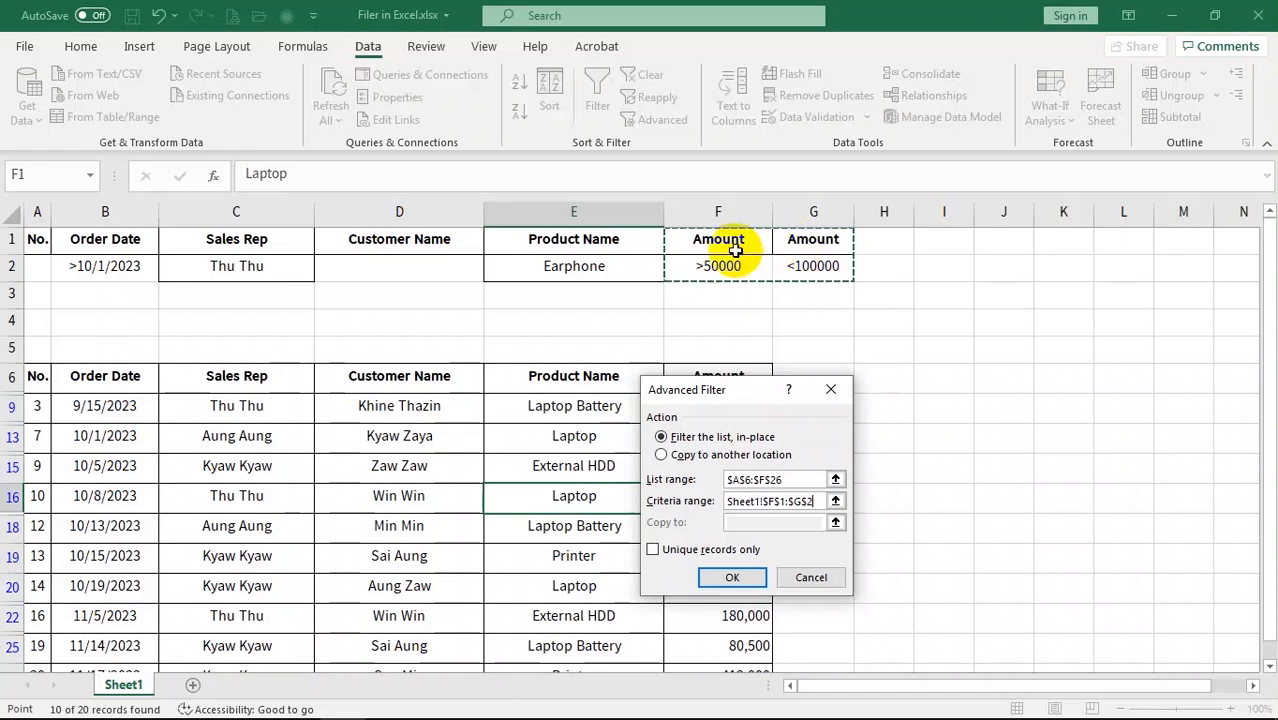
pyautogui.click(732, 577)
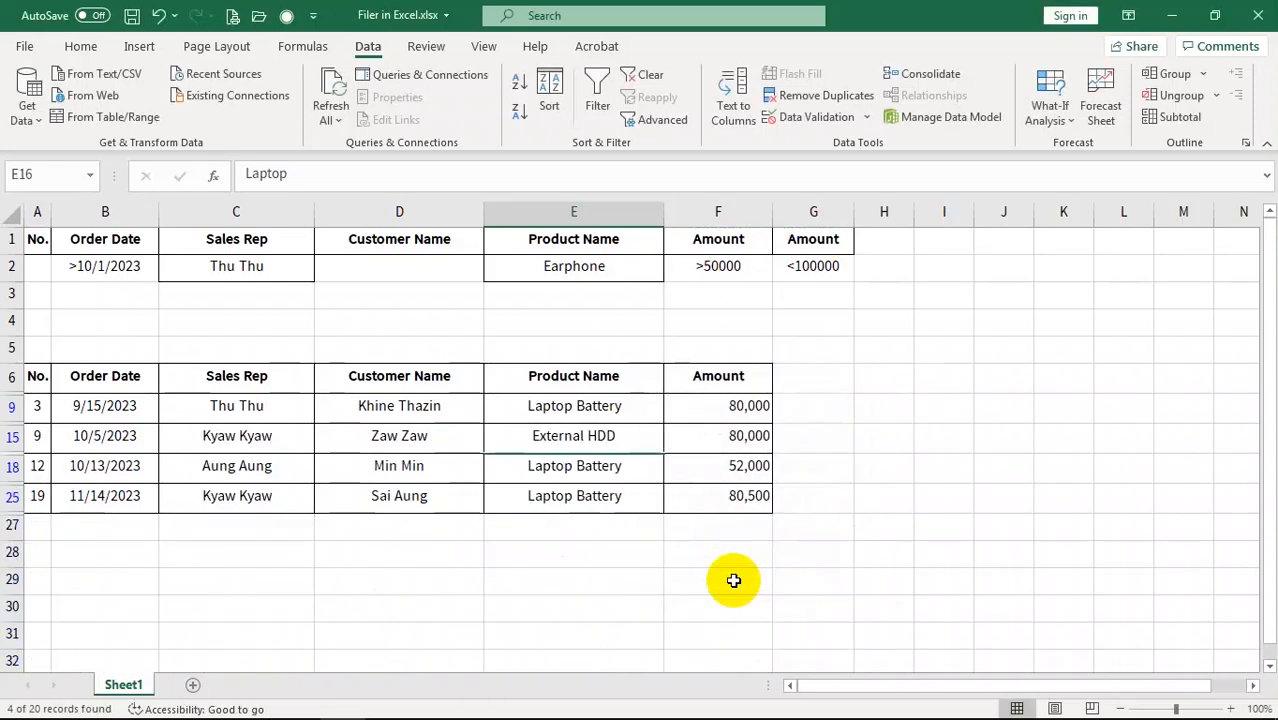
# Check the four filtered amounts (80,000, 80,000, 52,000, 80,500), then clear the filter
pyautogui.click(752, 408)
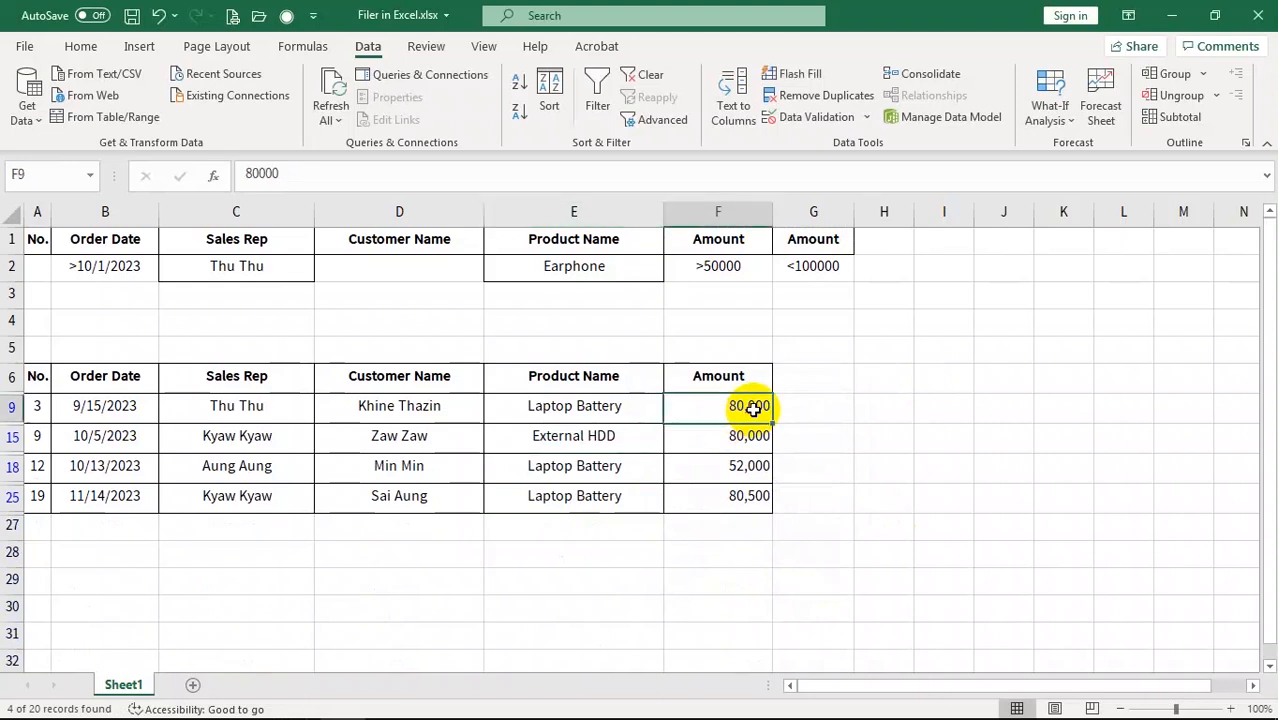
pyautogui.click(747, 440)
pyautogui.click(740, 470)
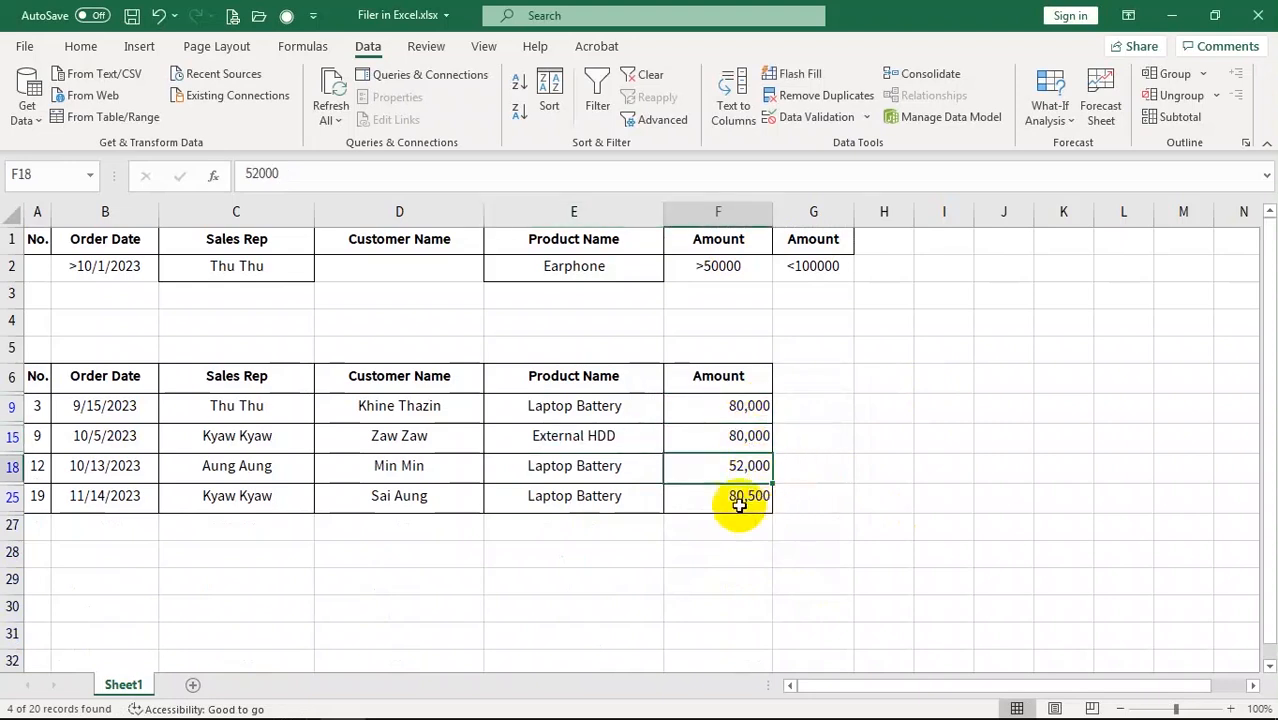
pyautogui.click(739, 503)
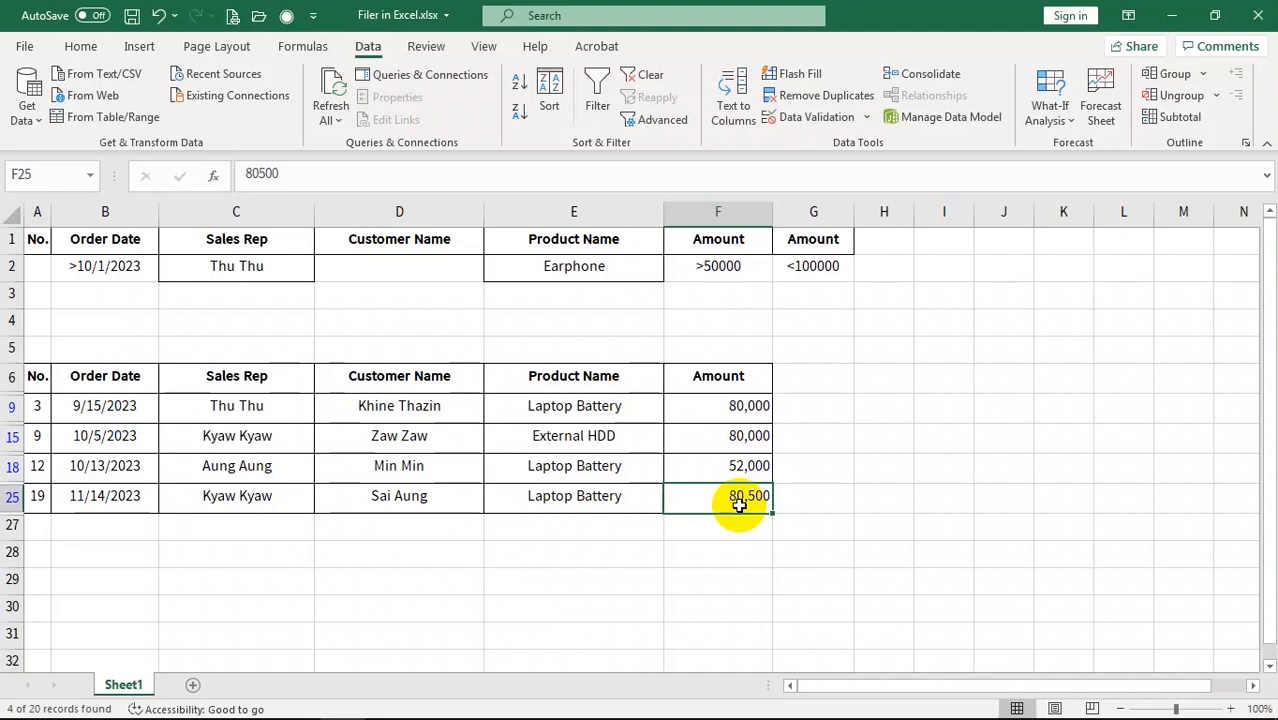
pyautogui.click(574, 466)
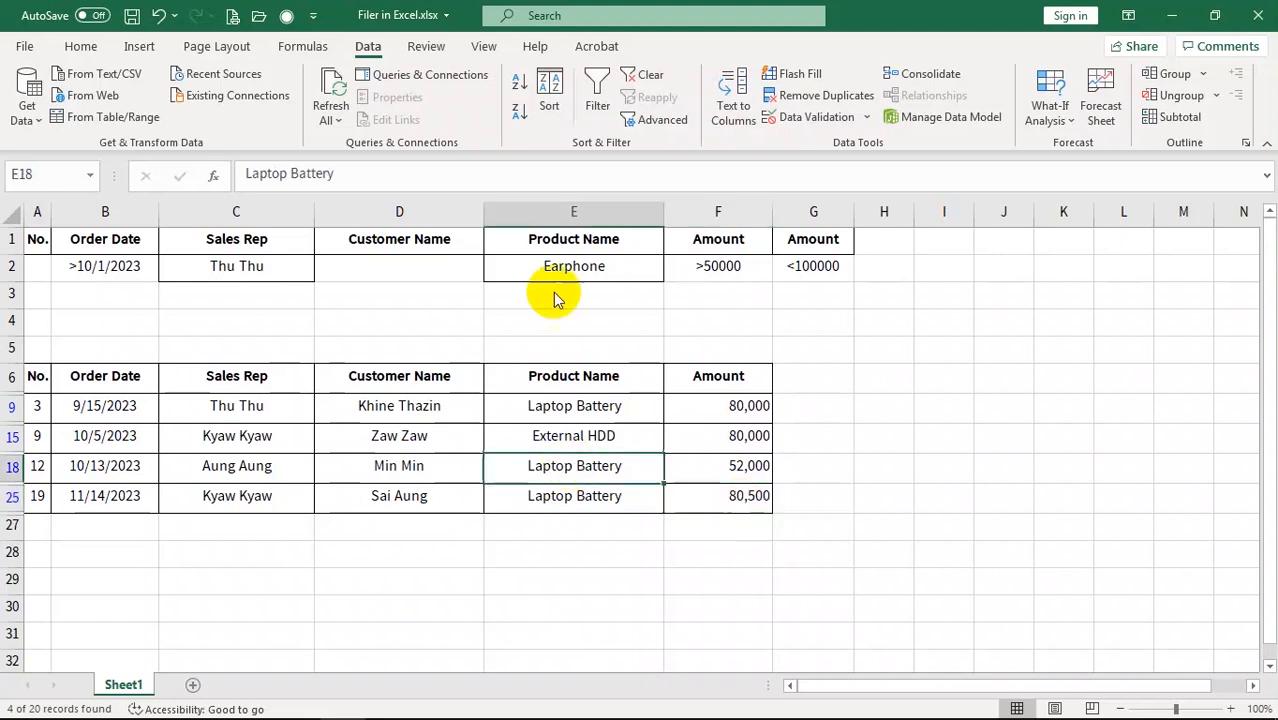
pyautogui.click(645, 75)
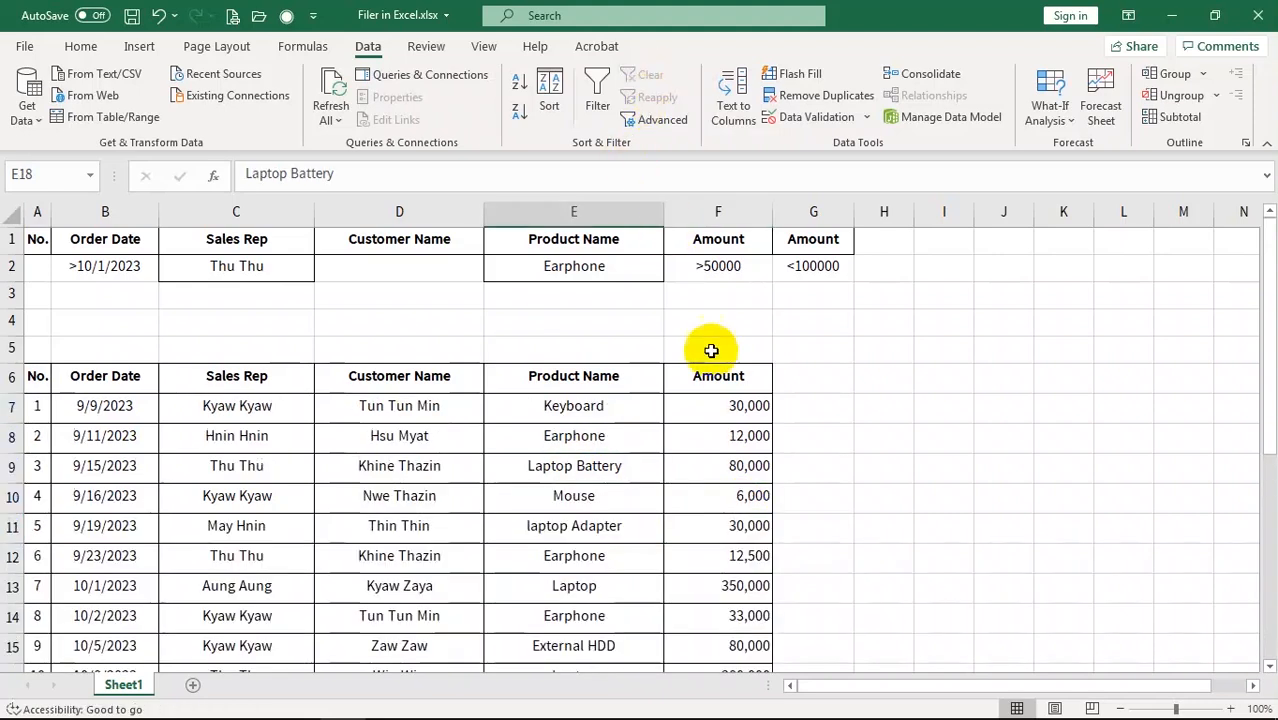
# Delete the Amount <100000 criterion in column G
pyautogui.click(815, 208)
pyautogui.press('Delete')
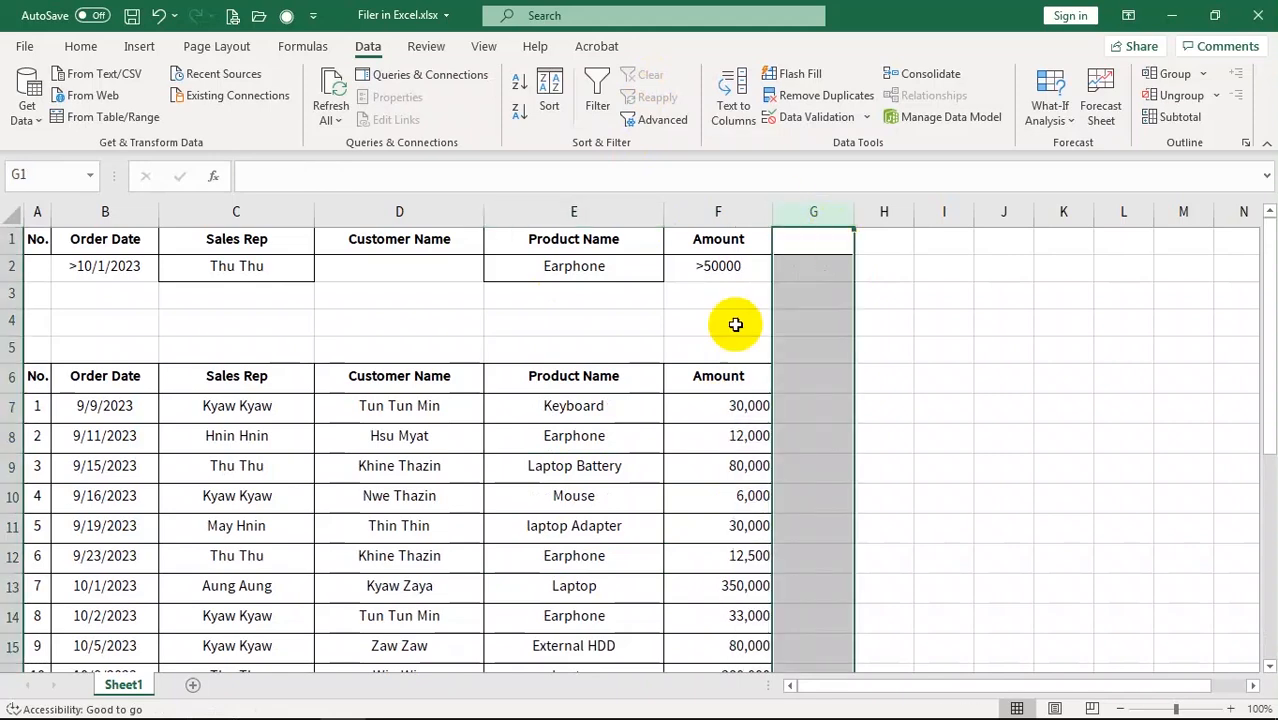
pyautogui.click(690, 354)
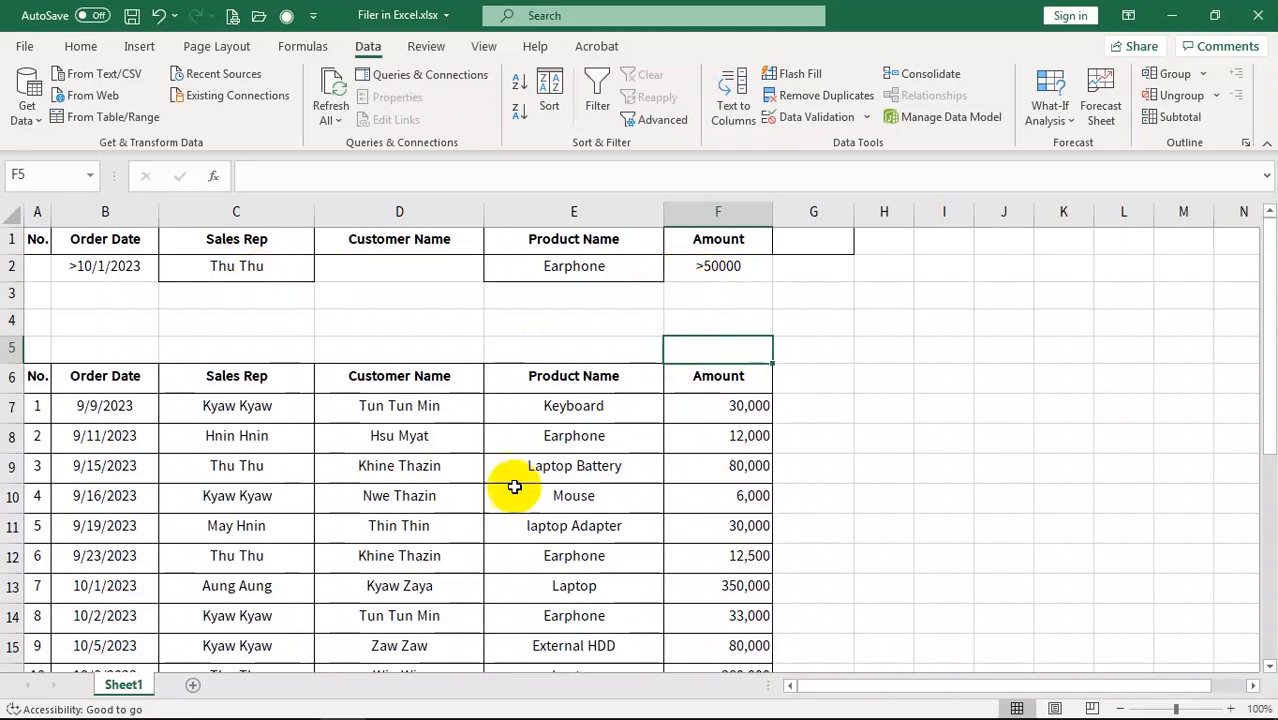
# Open Advanced Filter, cancel without filtering, and select the Earphone criterion in E2
pyautogui.click(414, 474)
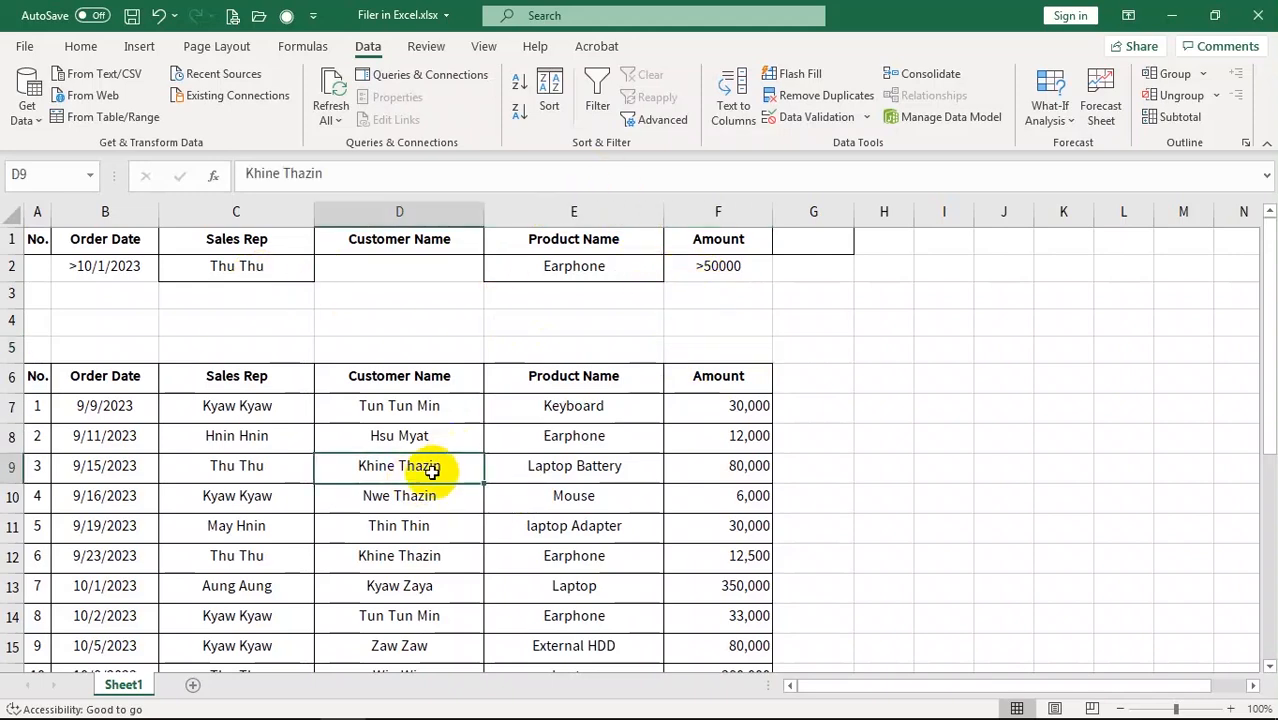
pyautogui.click(660, 119)
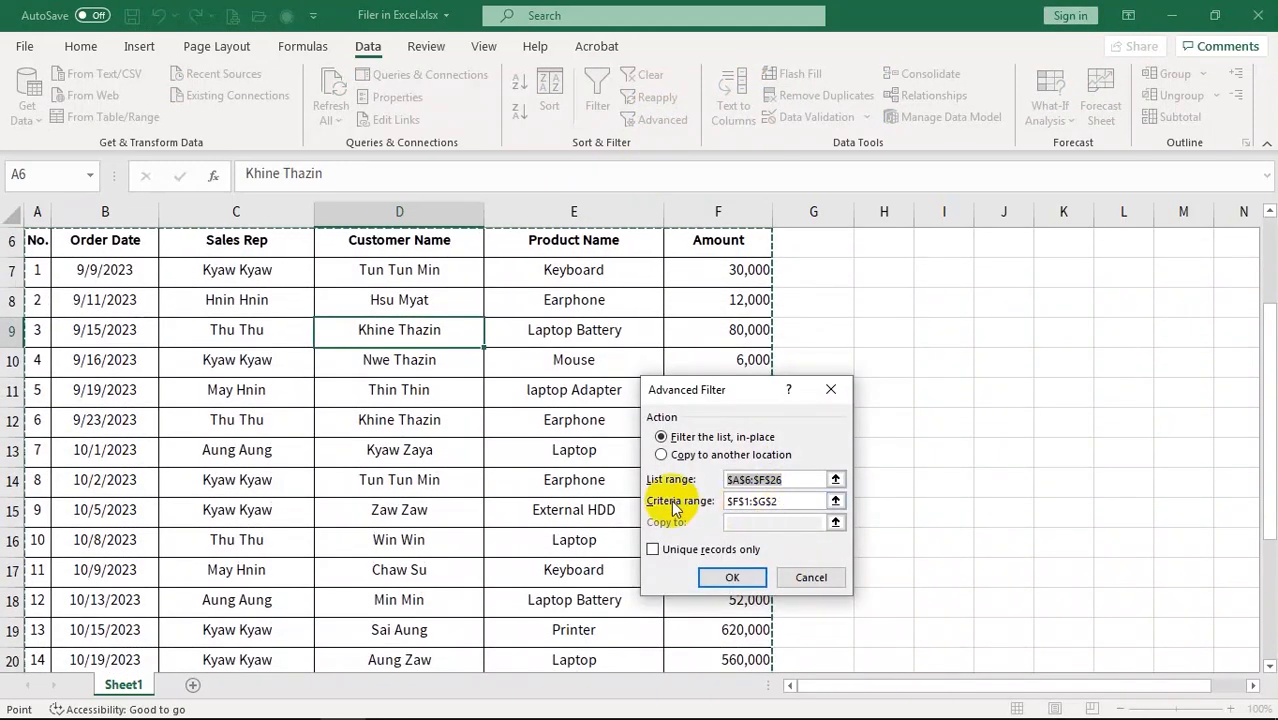
pyautogui.click(800, 501)
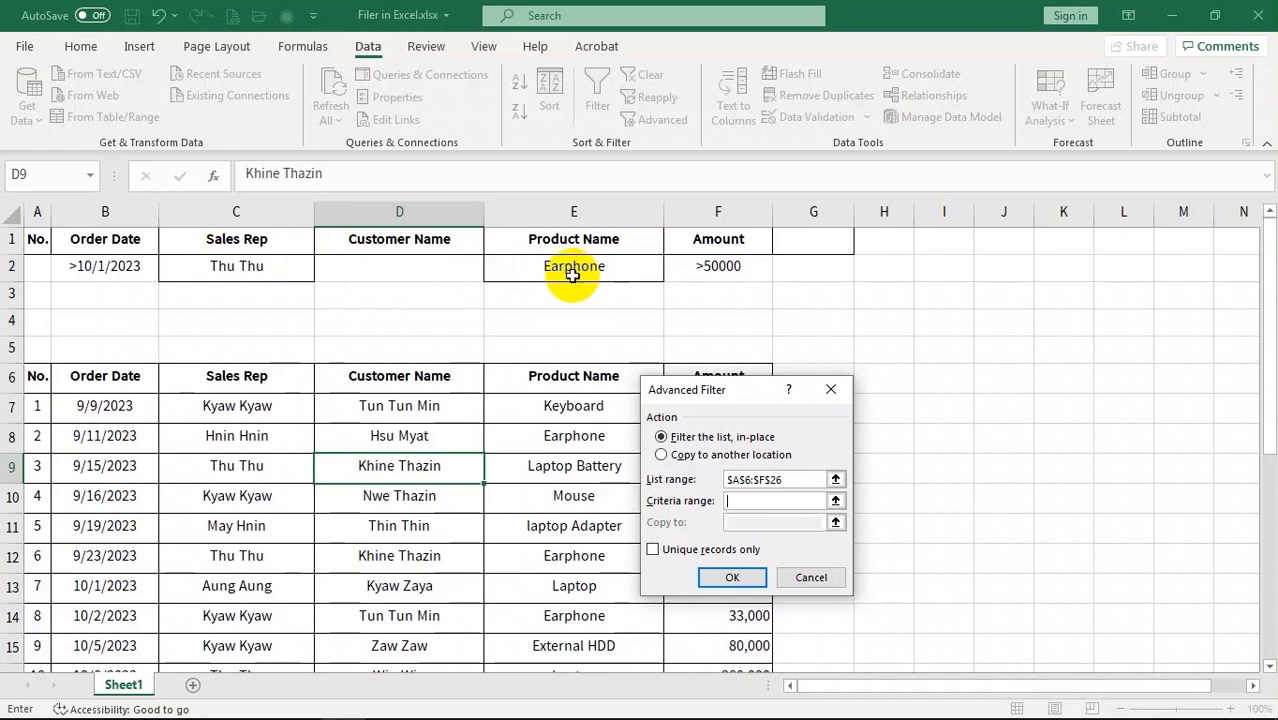
pyautogui.click(811, 578)
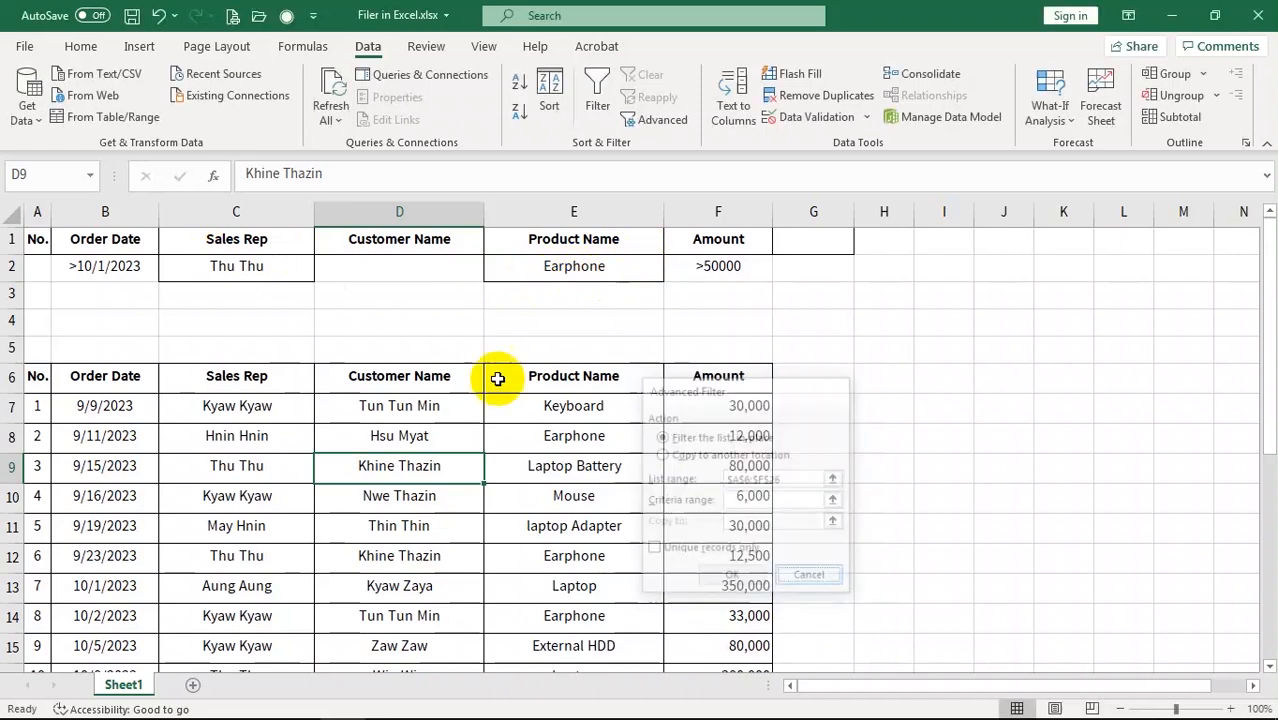
pyautogui.click(583, 284)
# Clear the Earphone criterion and filter the list in place using criteria range C1:F2
pyautogui.press('Delete')
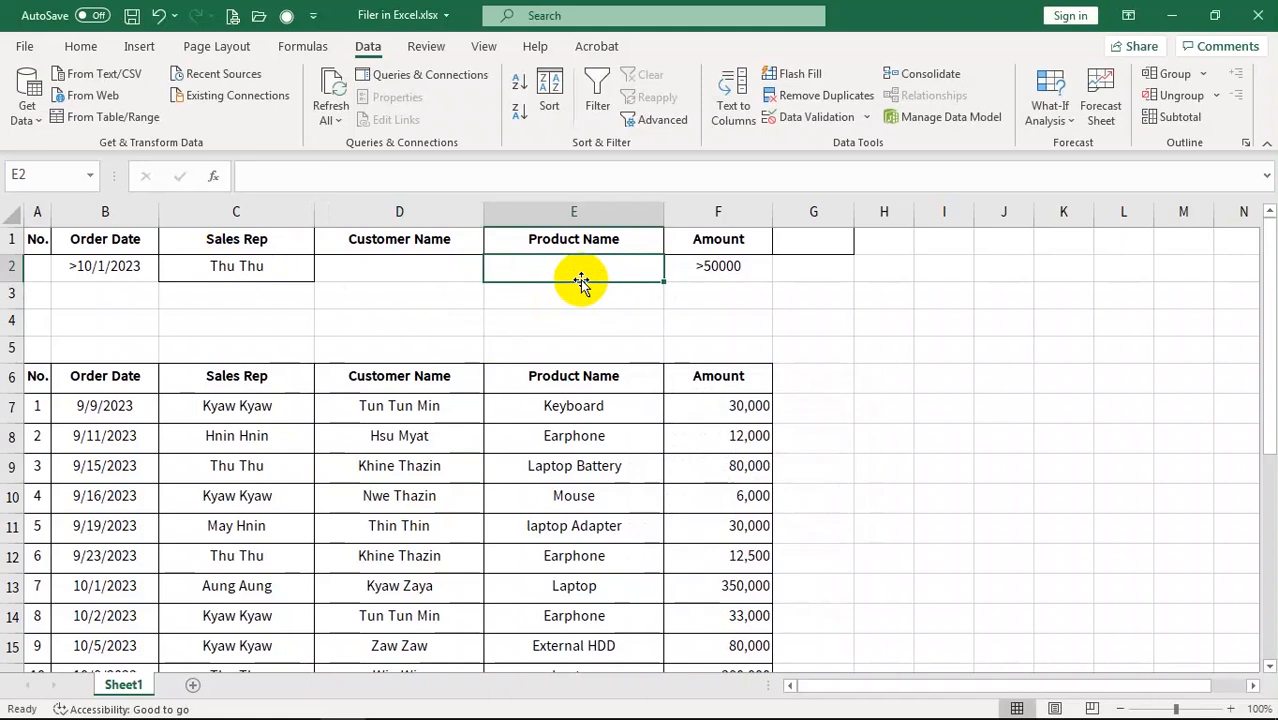
pyautogui.click(456, 494)
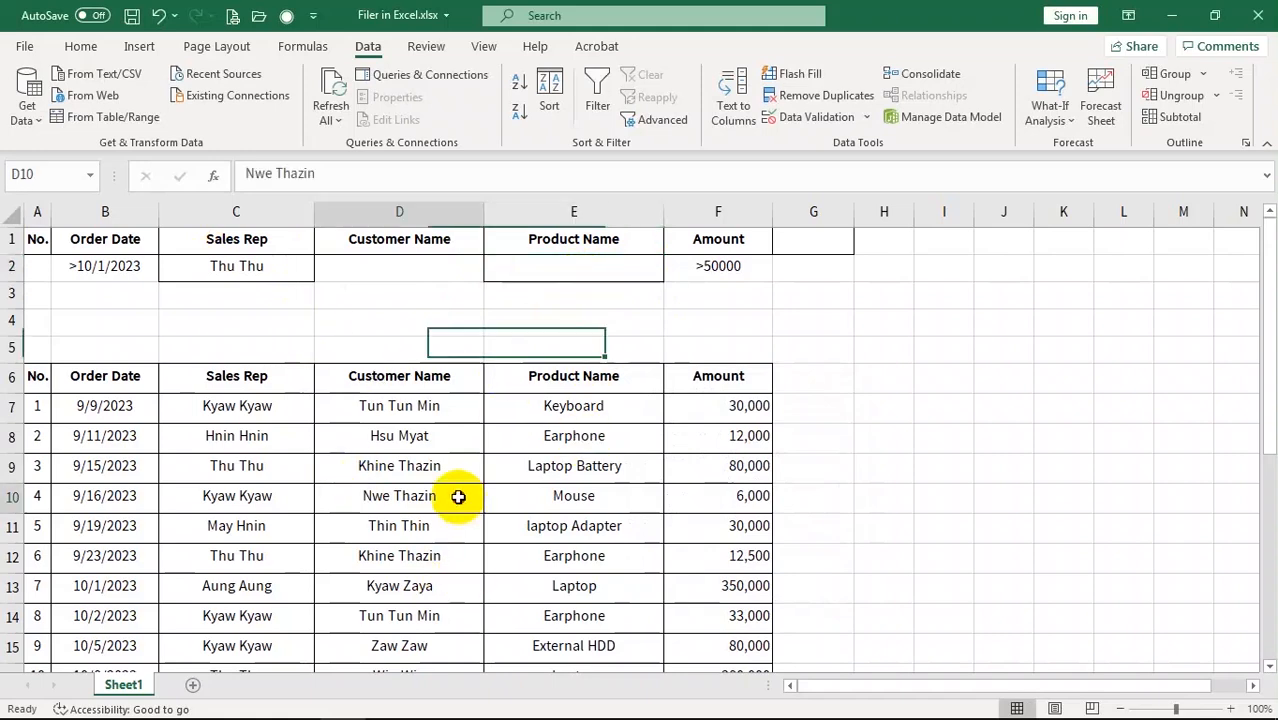
pyautogui.click(662, 120)
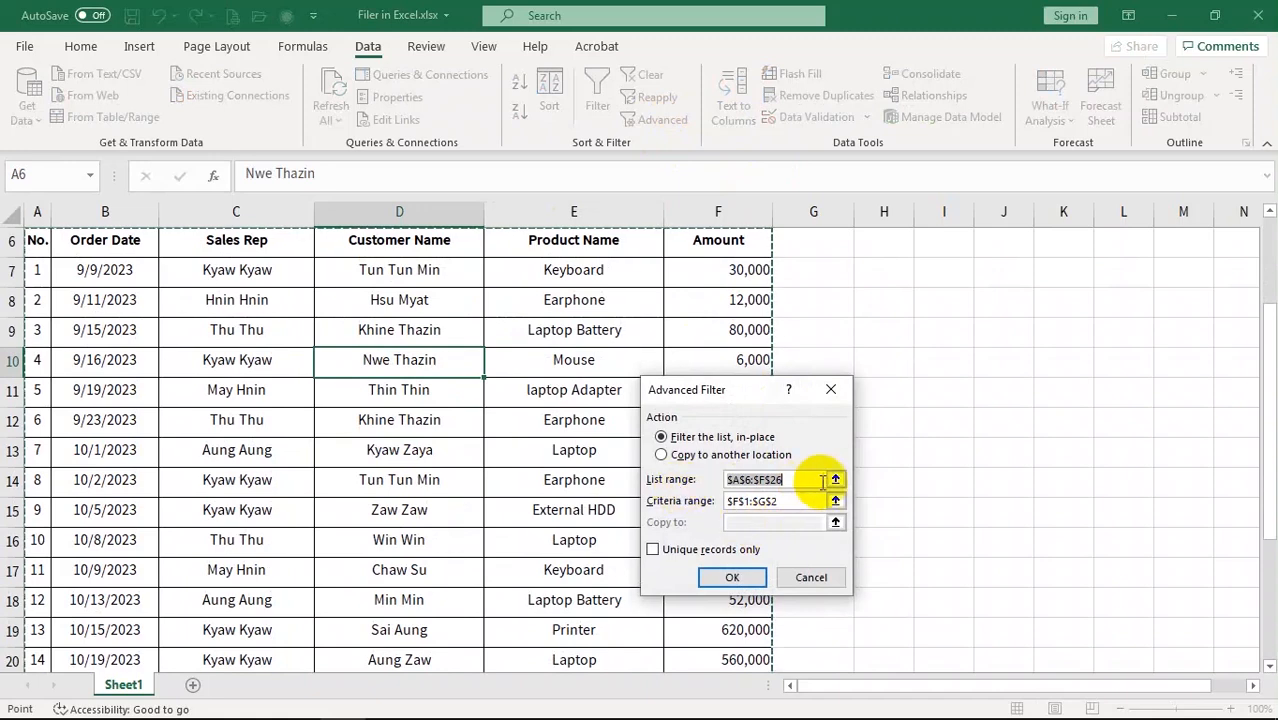
pyautogui.click(818, 501)
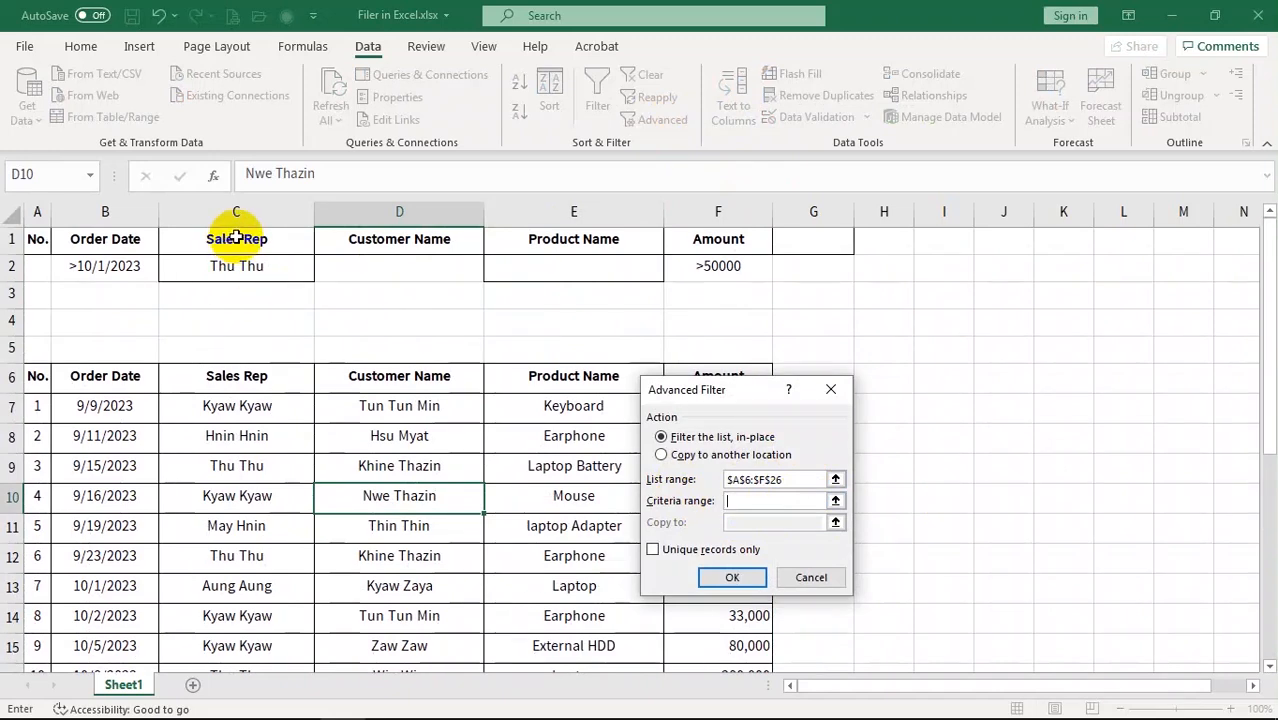
pyautogui.moveTo(228, 237); pyautogui.dragTo(745, 257)
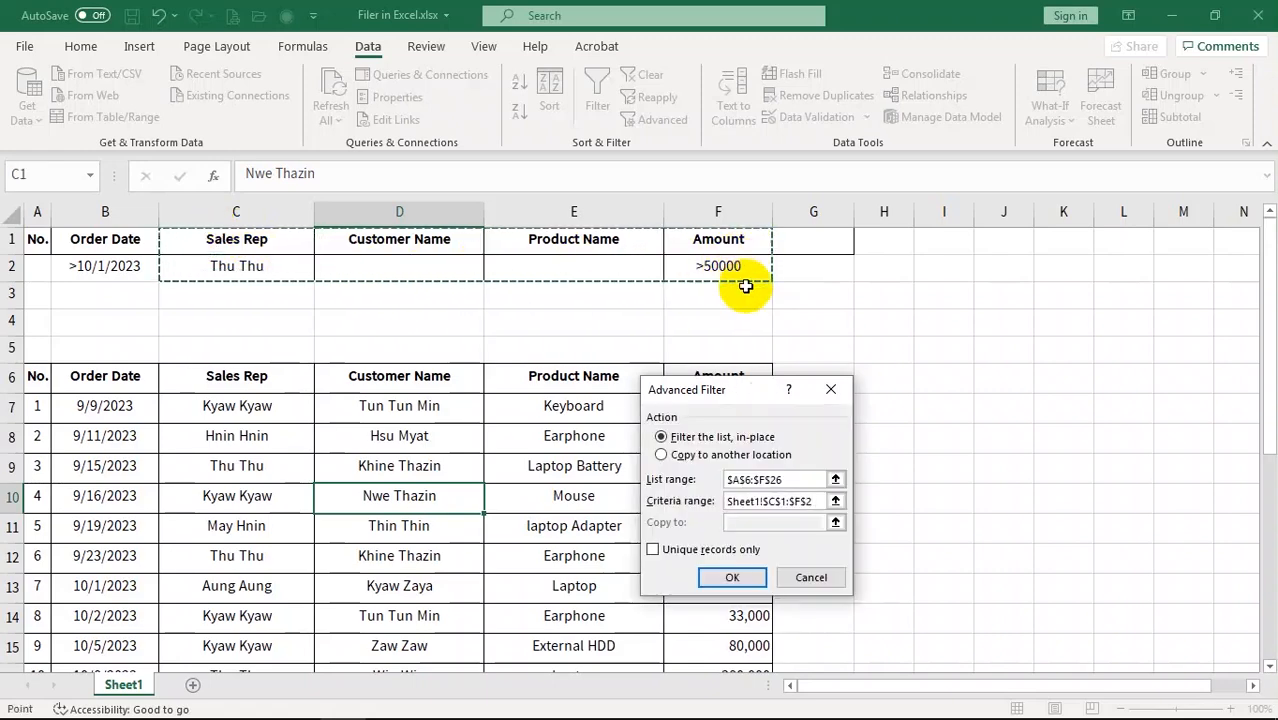
pyautogui.click(734, 578)
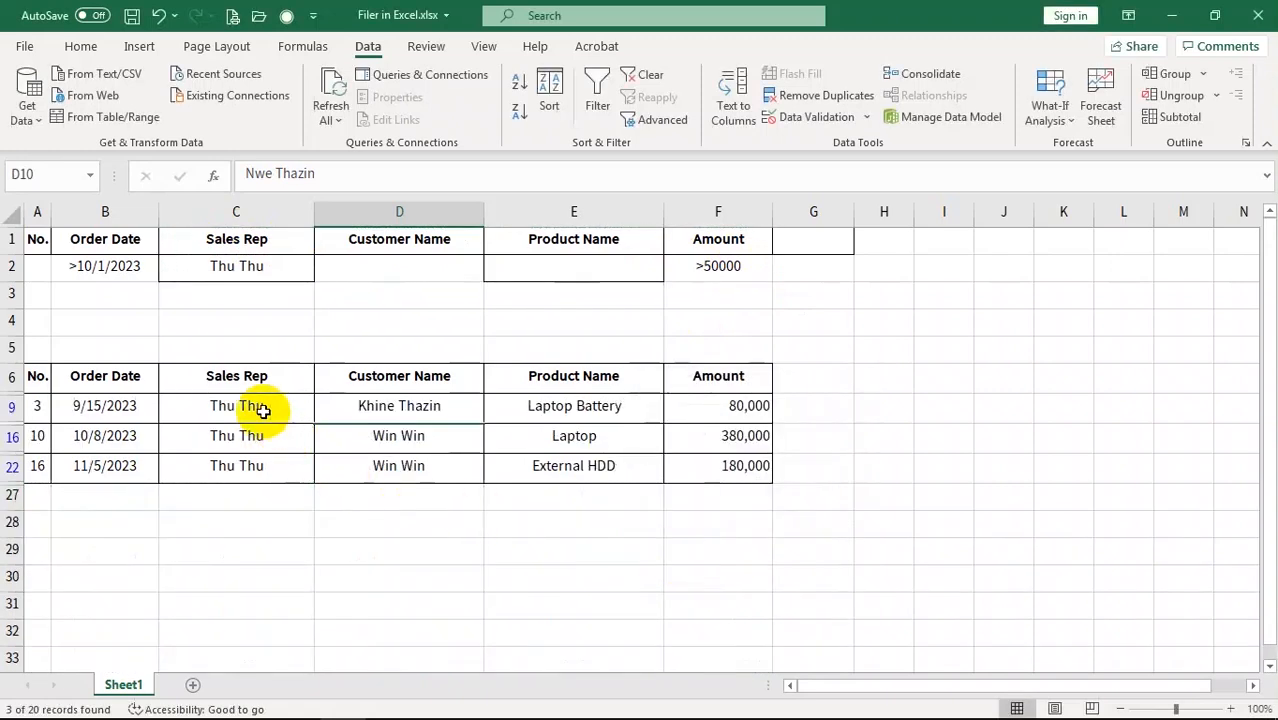
# Inspect the filtered amounts (80,000, 180,000) and the Laptop row, then clear the filter
pyautogui.click(744, 409)
pyautogui.click(752, 442)
pyautogui.click(731, 476)
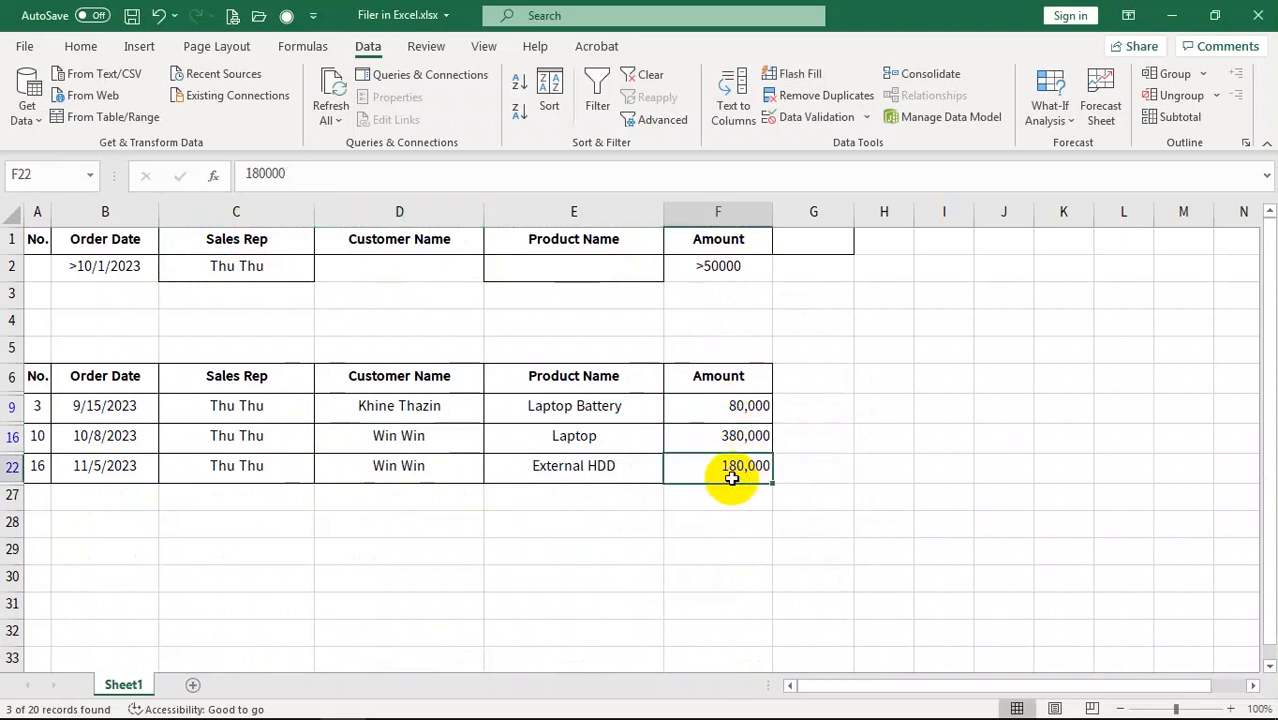
pyautogui.click(598, 442)
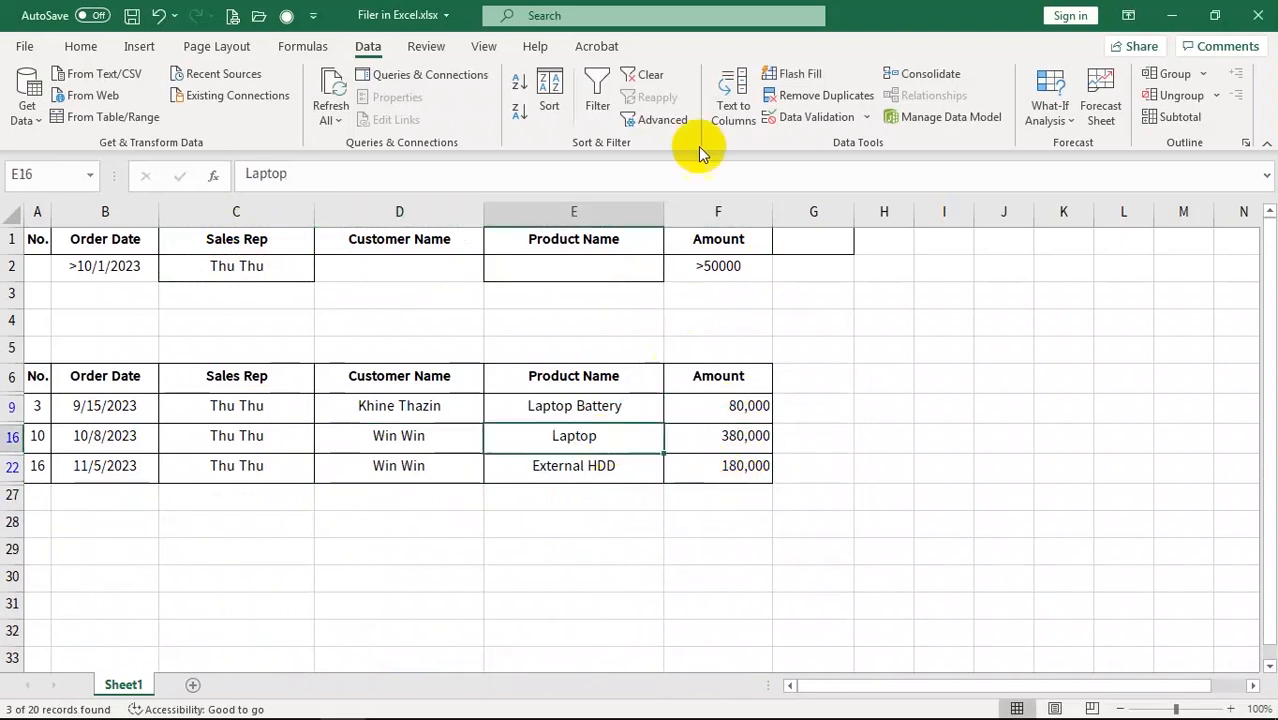
pyautogui.click(626, 80)
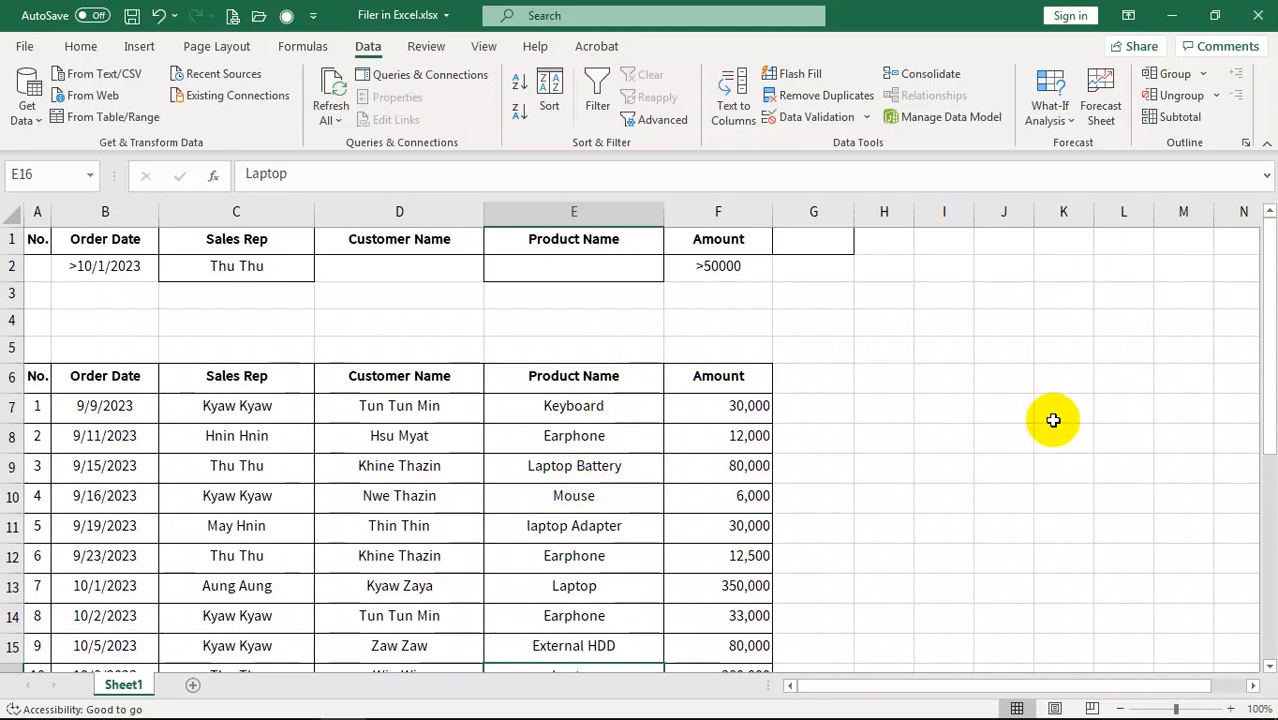
pyautogui.click(392, 505)
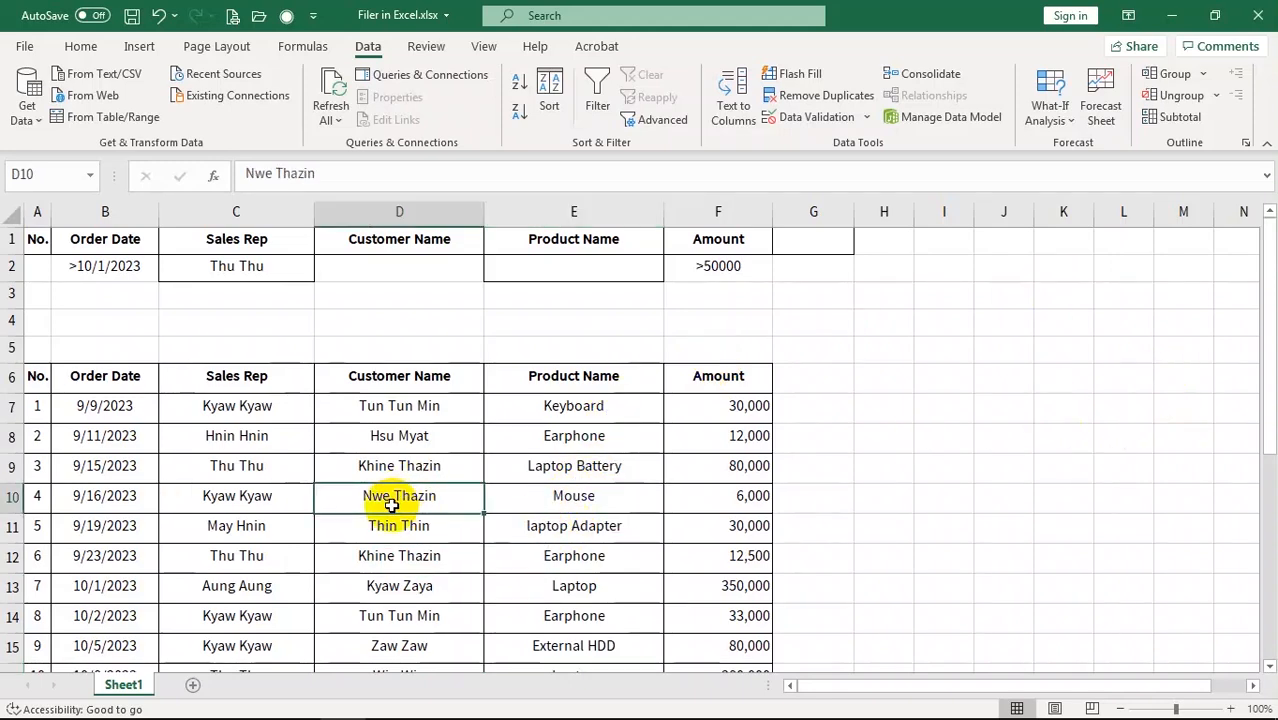
# Run Advanced Filter with Copy to another location, criteria range C1:F2 and destination H6
pyautogui.click(651, 122)
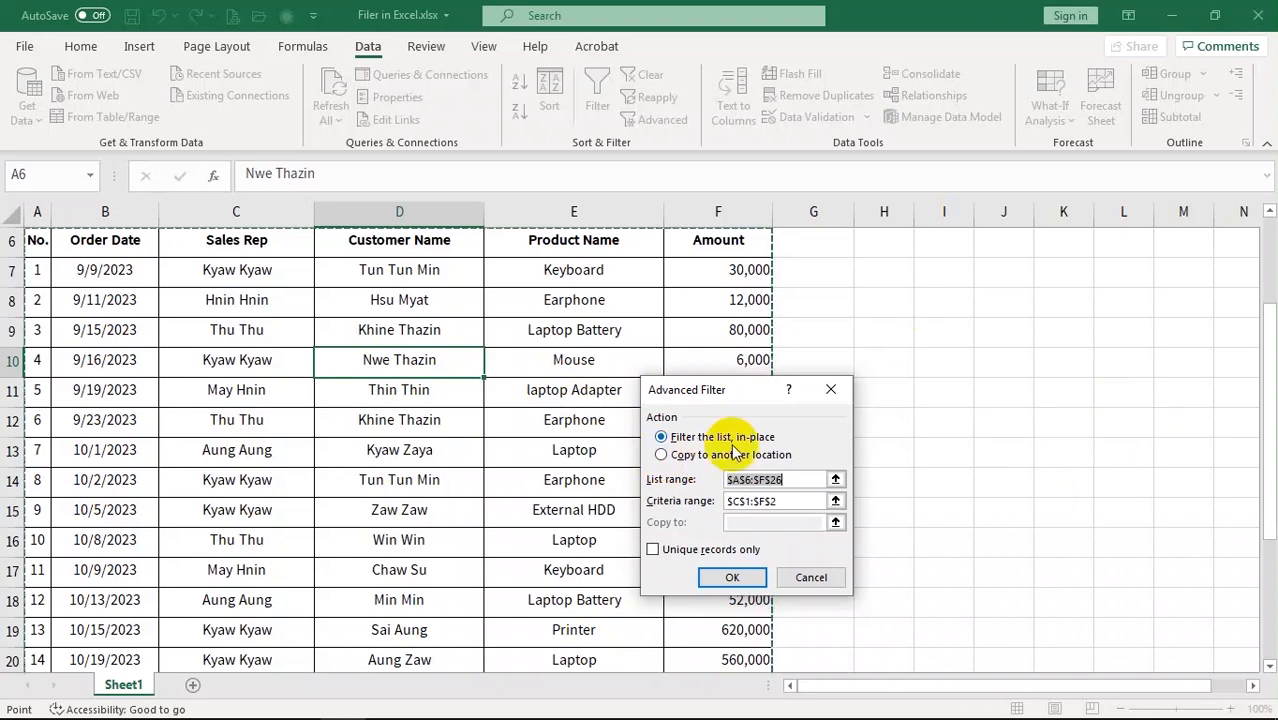
pyautogui.click(662, 455)
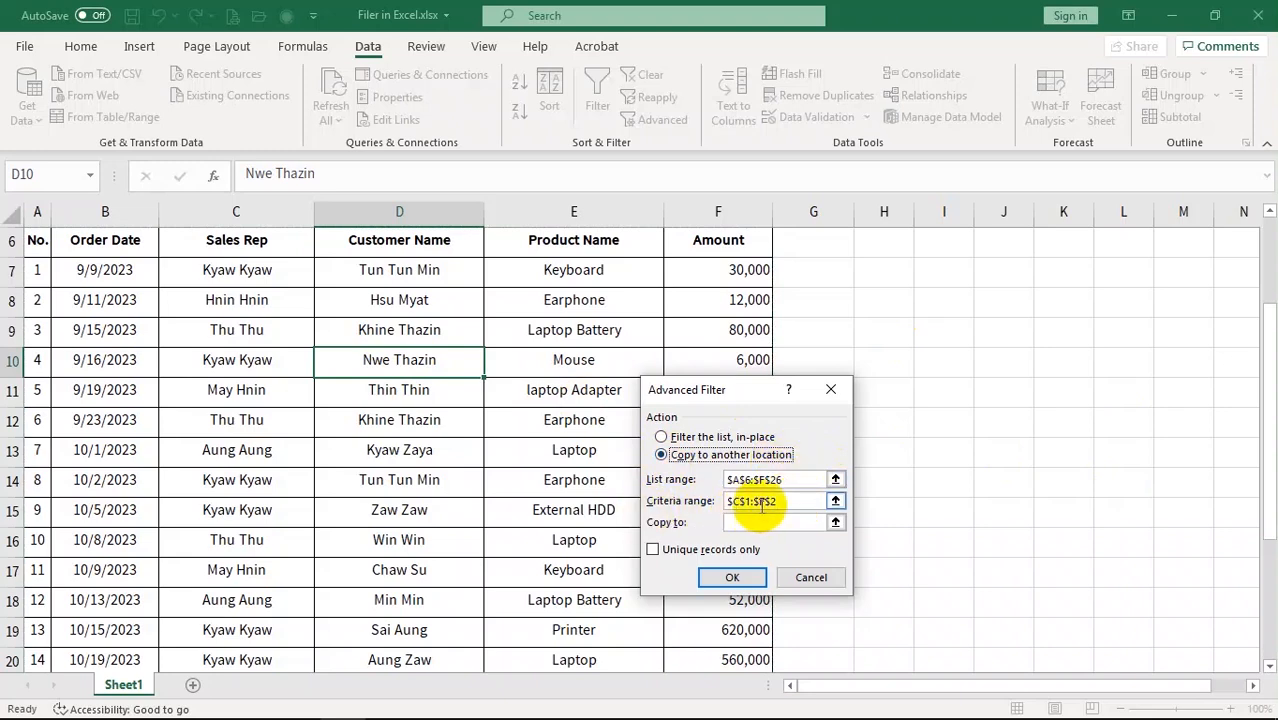
pyautogui.click(799, 502)
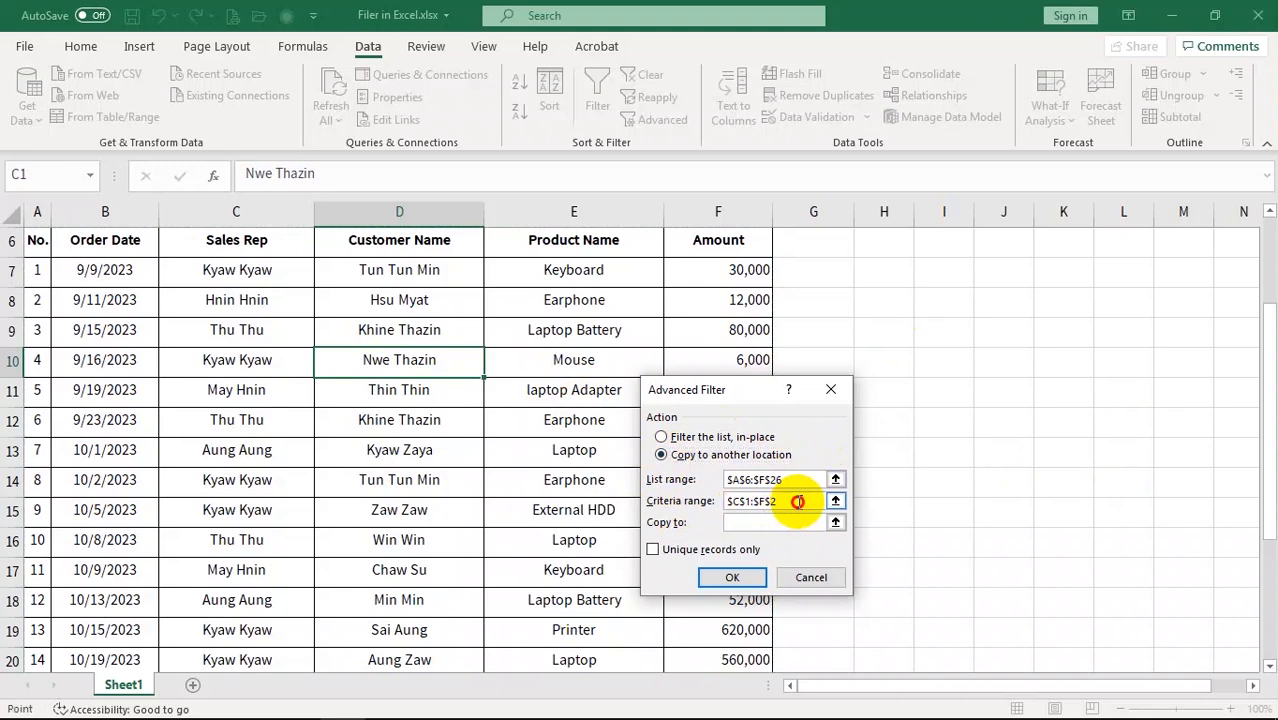
pyautogui.press('BackSpace')
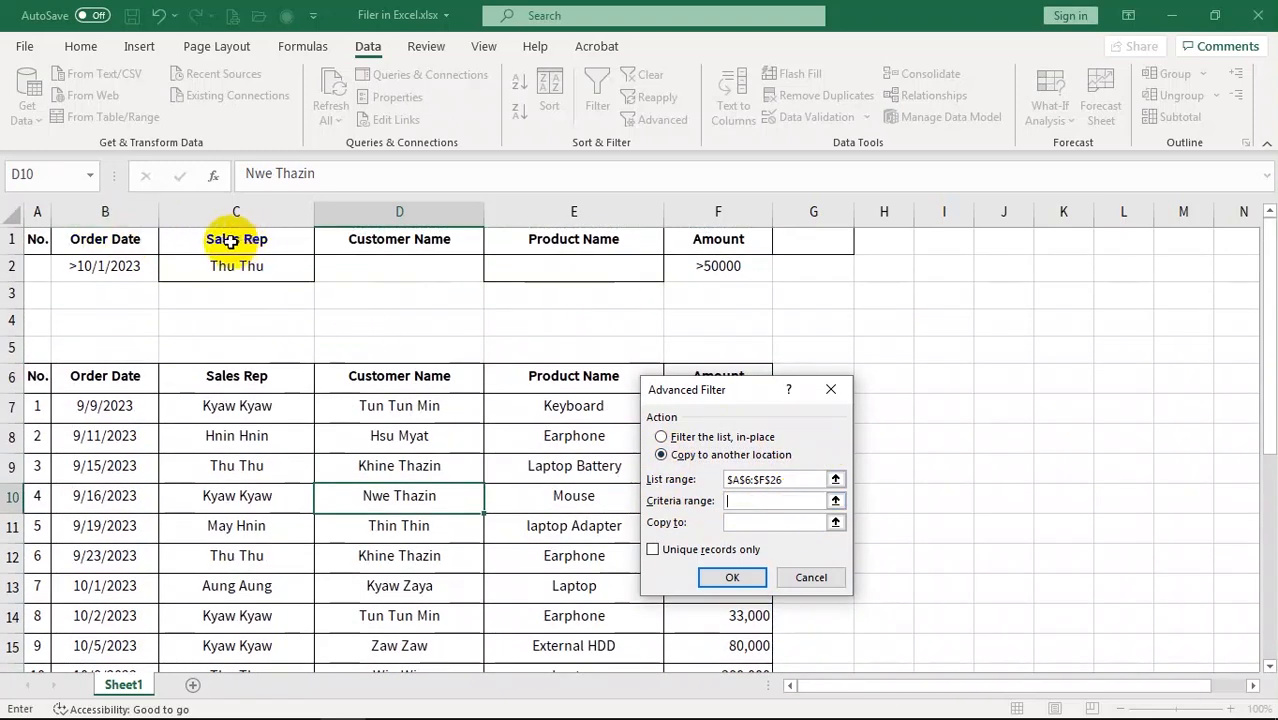
pyautogui.moveTo(224, 233); pyautogui.dragTo(275, 232)
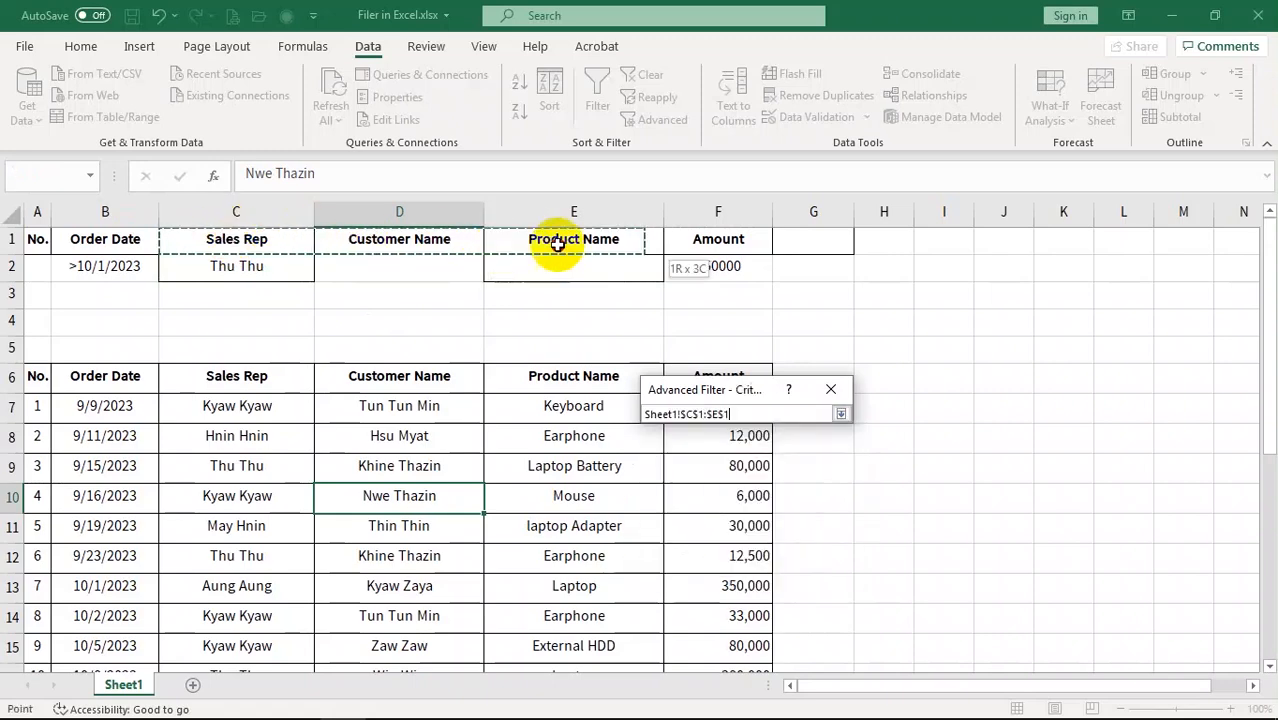
pyautogui.moveTo(557, 243); pyautogui.dragTo(741, 270)
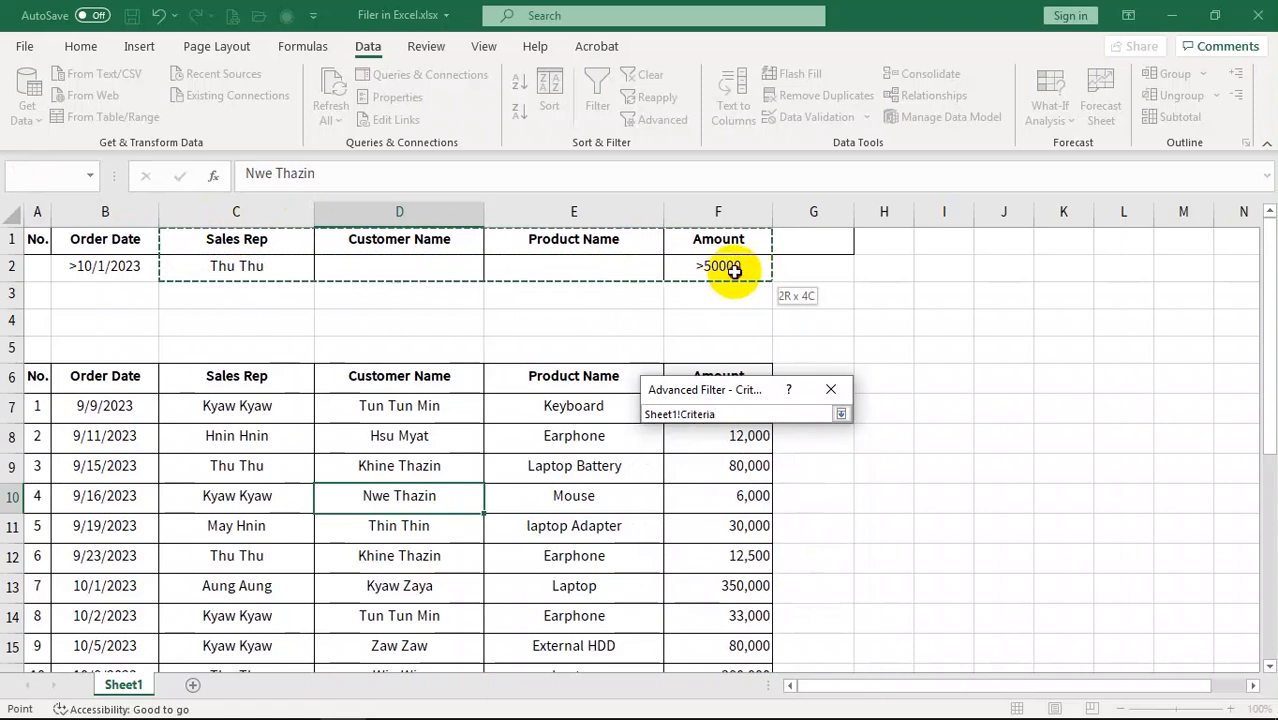
pyautogui.moveTo(734, 270); pyautogui.dragTo(734, 270)
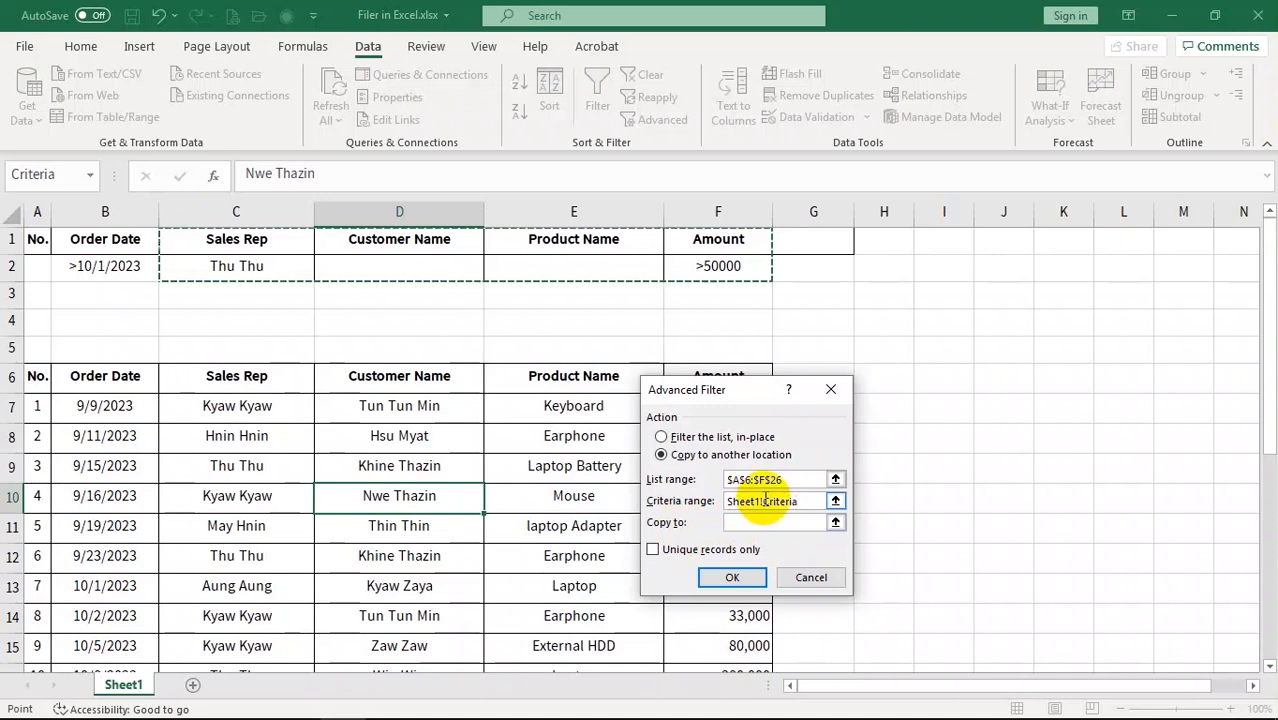
pyautogui.click(743, 521)
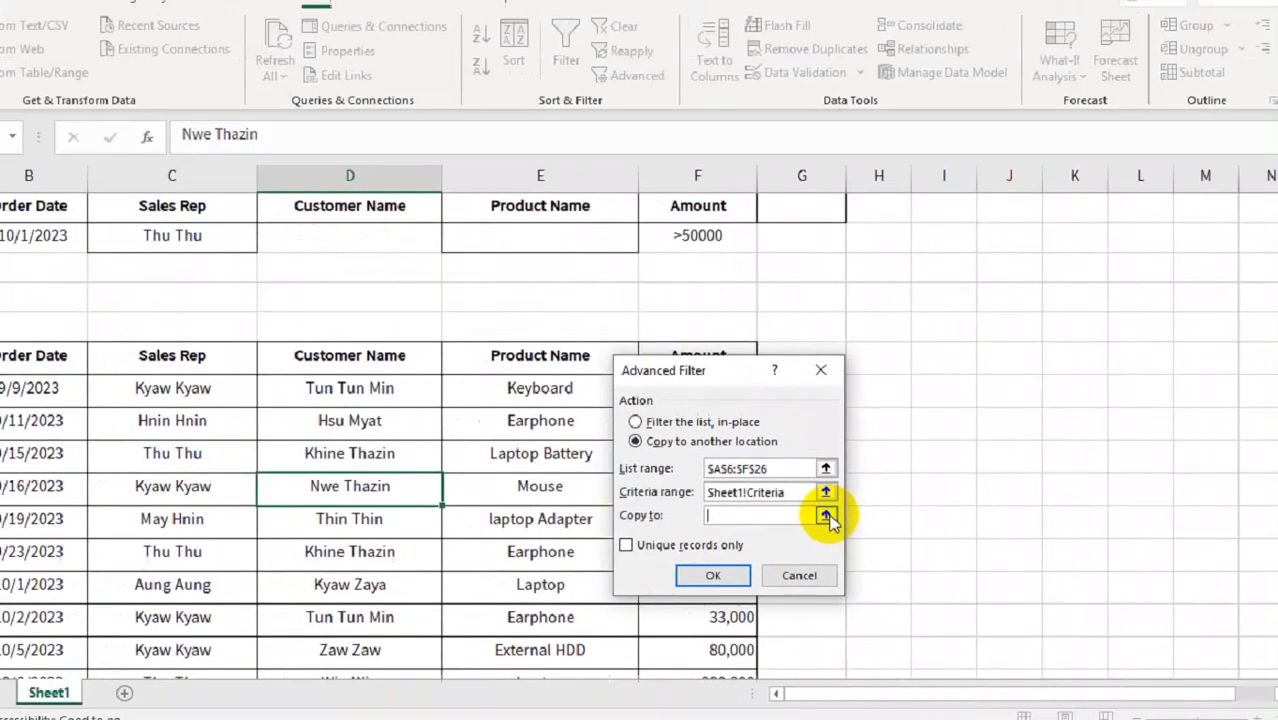
pyautogui.click(645, 370)
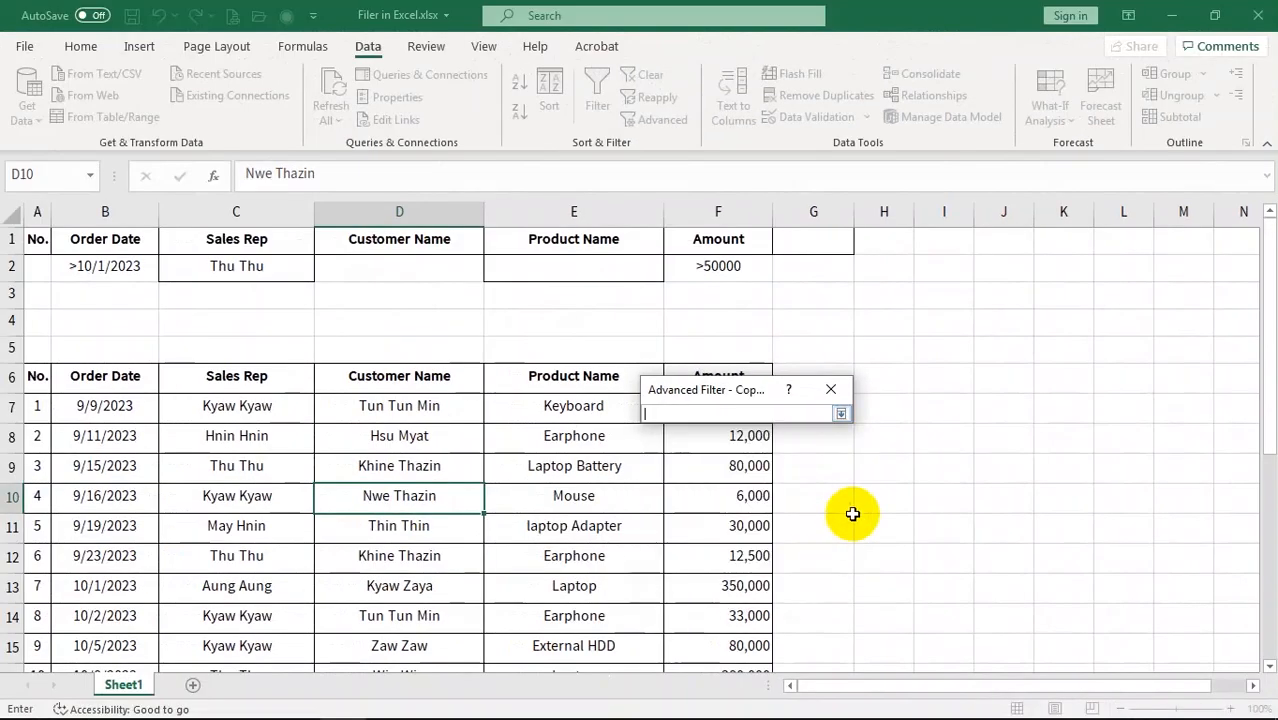
pyautogui.click(893, 373)
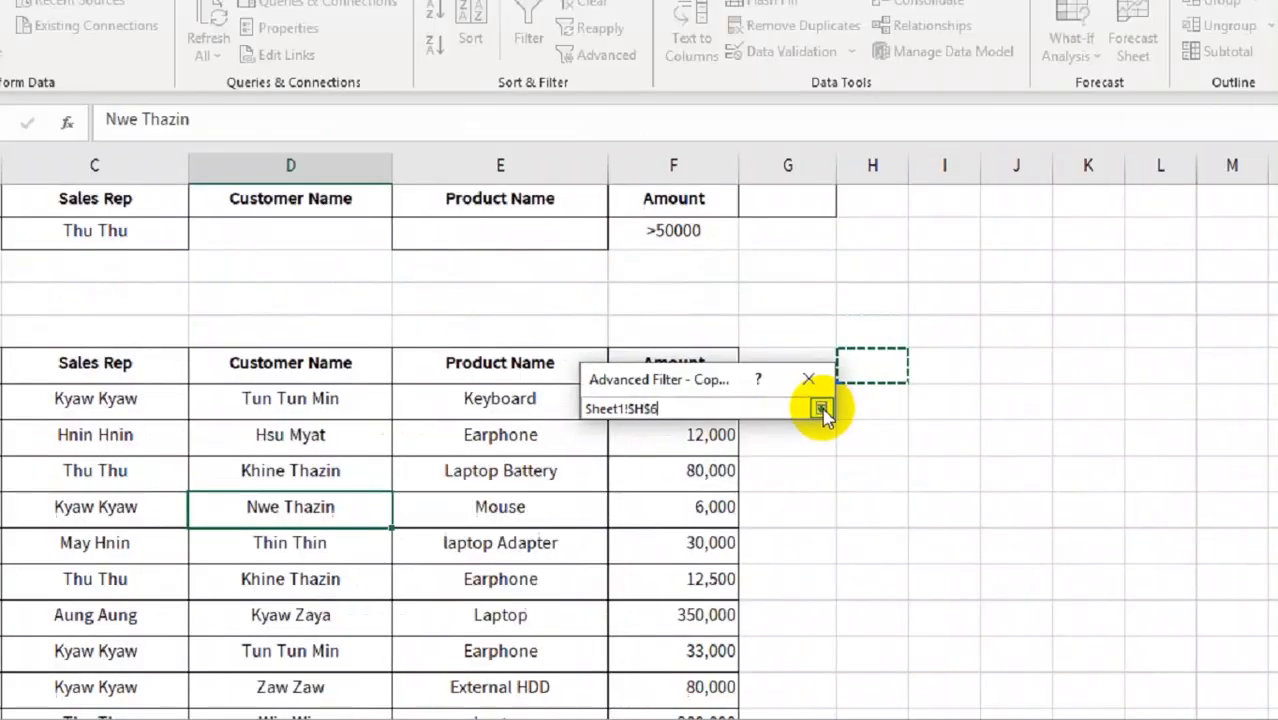
pyautogui.click(636, 362)
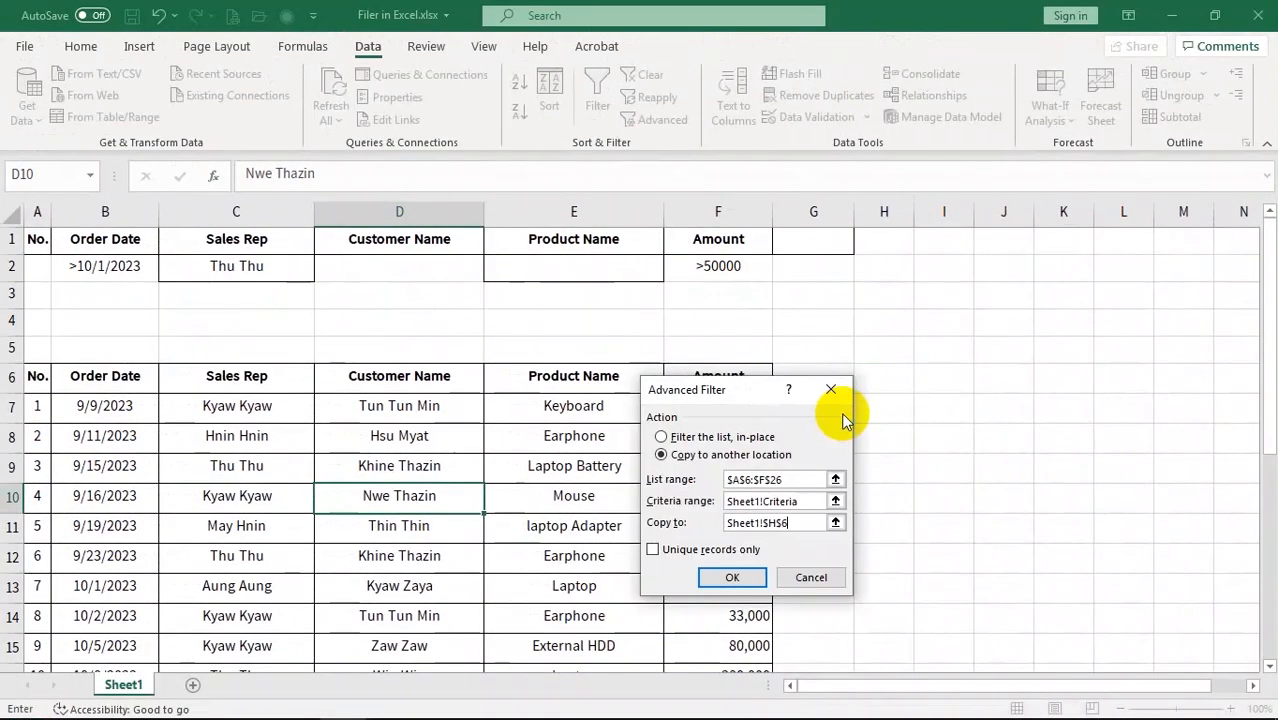
pyautogui.click(733, 578)
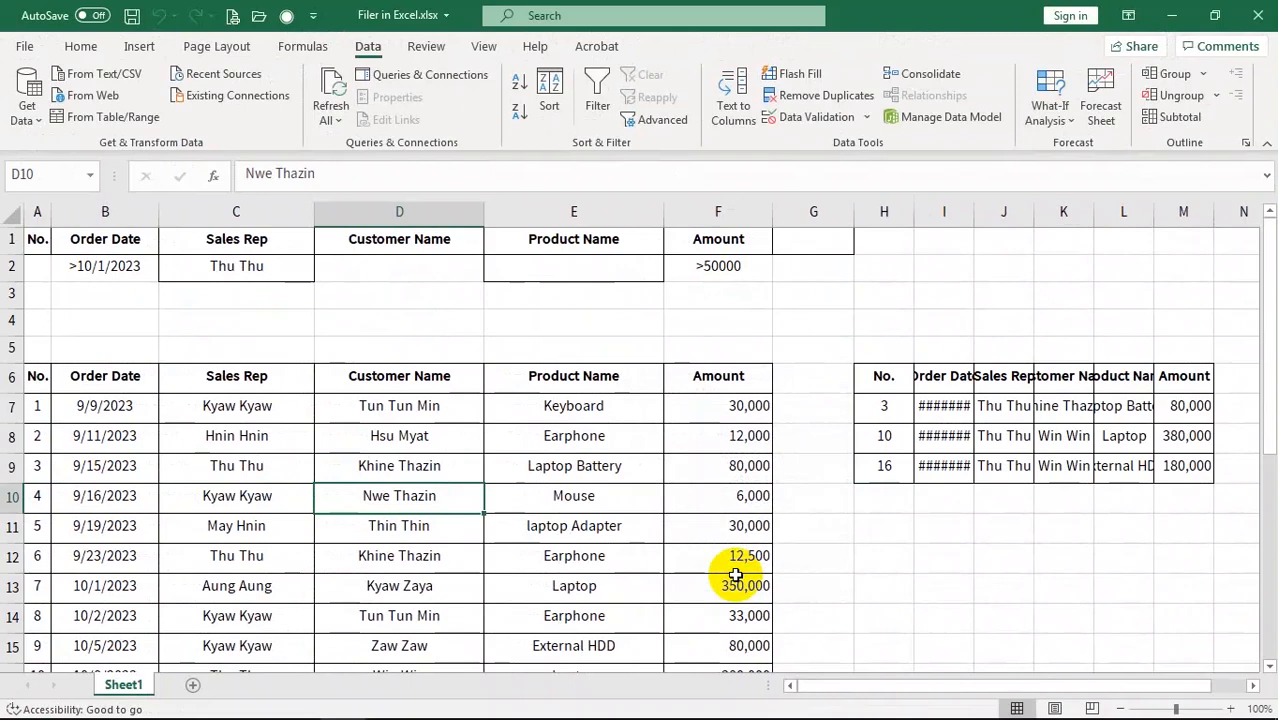
# Widen columns H through M so the copied results display fully
pyautogui.moveTo(847, 687); pyautogui.dragTo(993, 695)
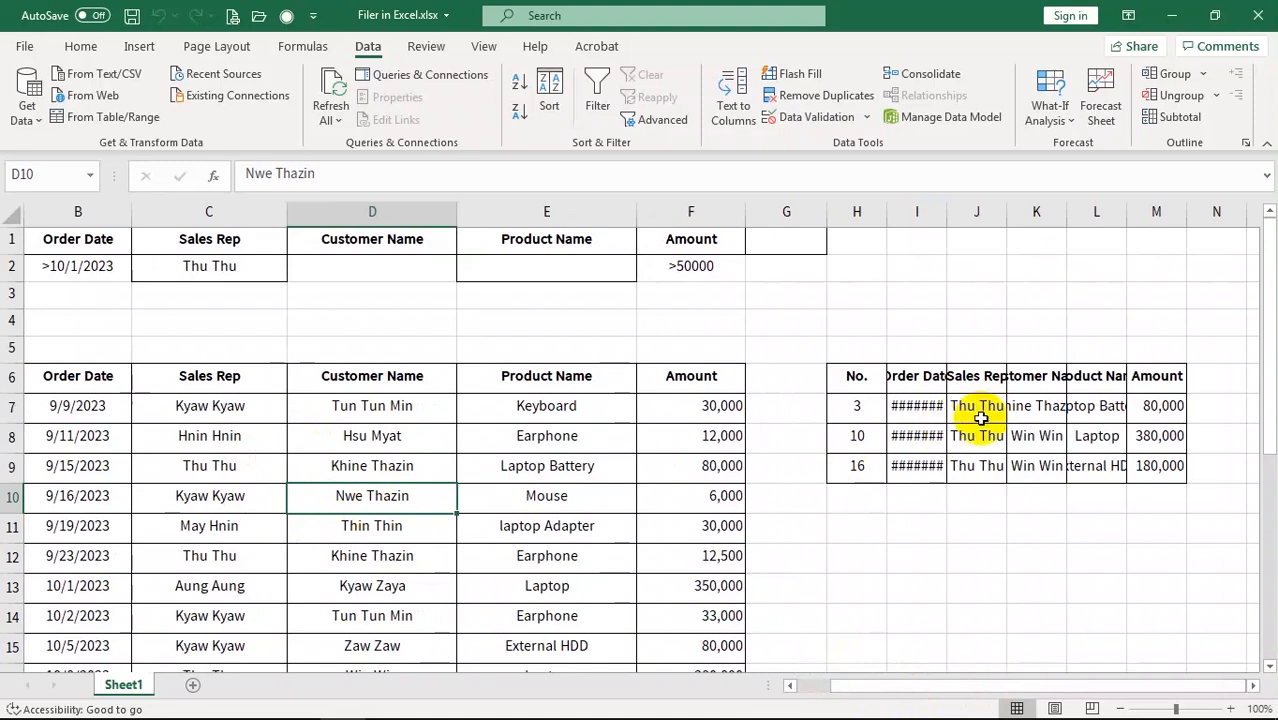
pyautogui.click(855, 210)
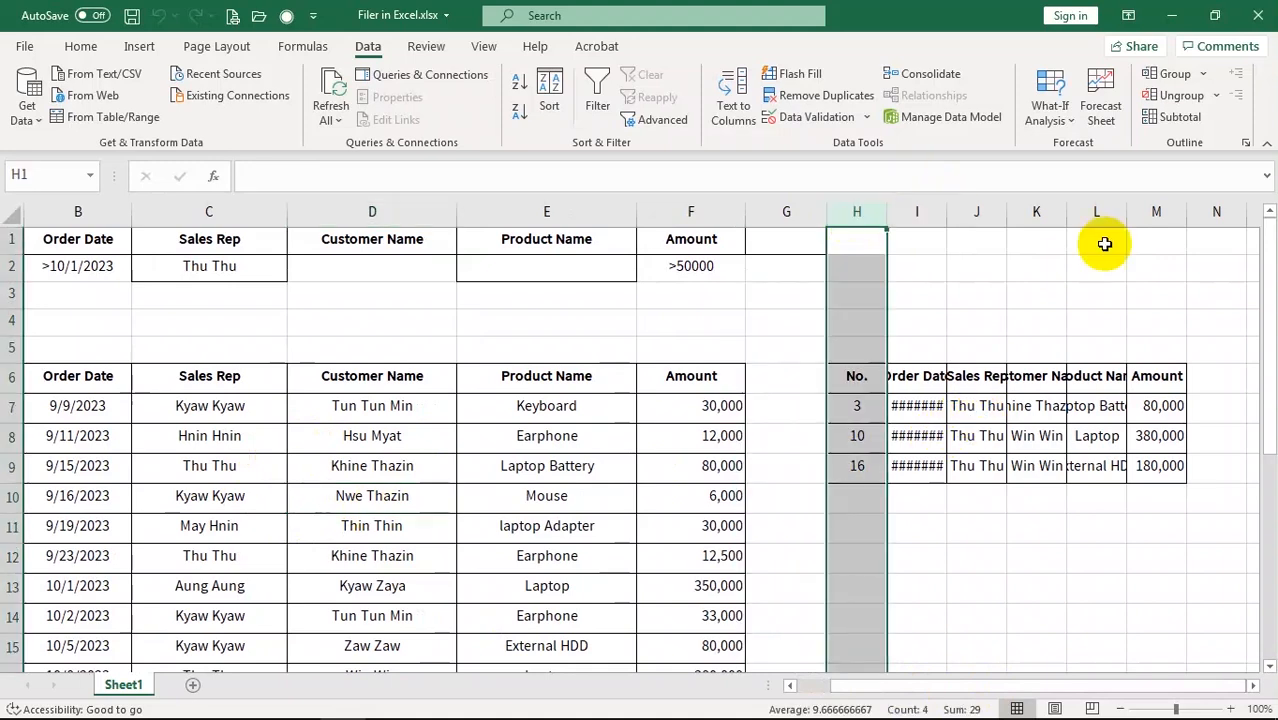
pyautogui.keyDown('shift'); pyautogui.click(1166, 212); pyautogui.keyUp('shift')
pyautogui.moveTo(1190, 210); pyautogui.dragTo(1212, 211)
pyautogui.click(1013, 527)
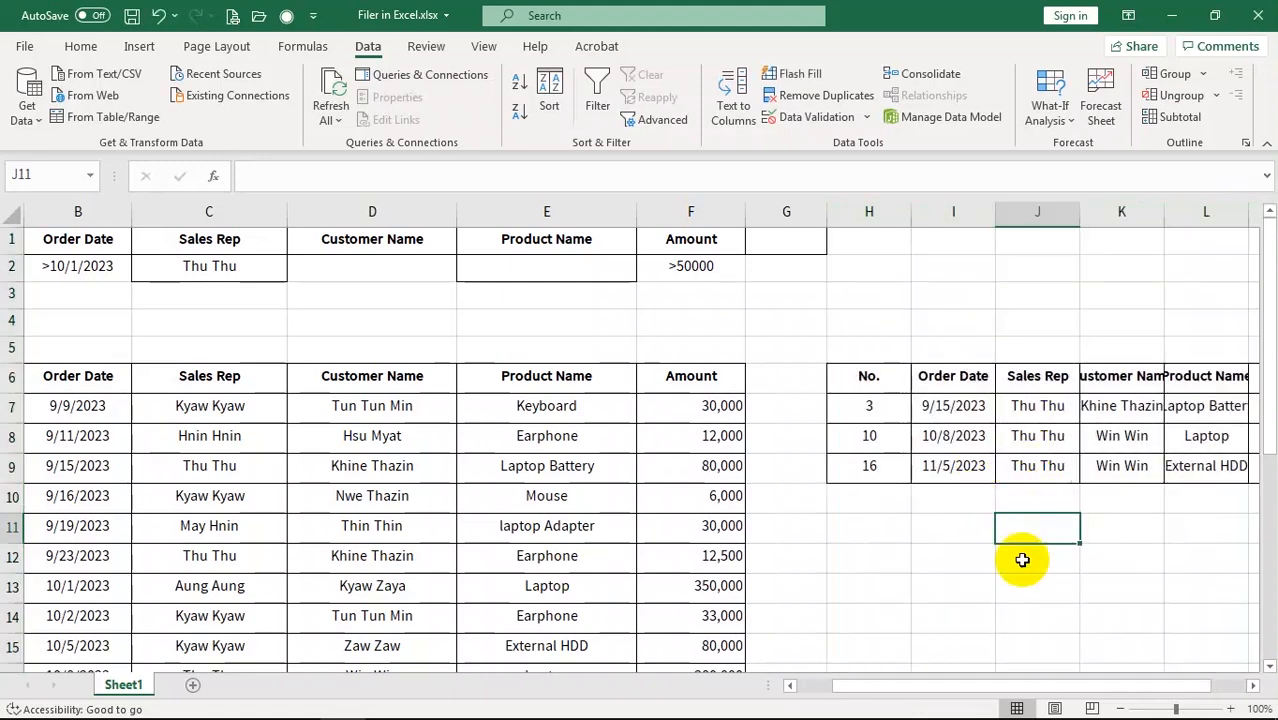
# Select the criteria block A1:F2 (>10/1/2023, sales rep, >50000)
pyautogui.moveTo(913, 689); pyautogui.dragTo(948, 689)
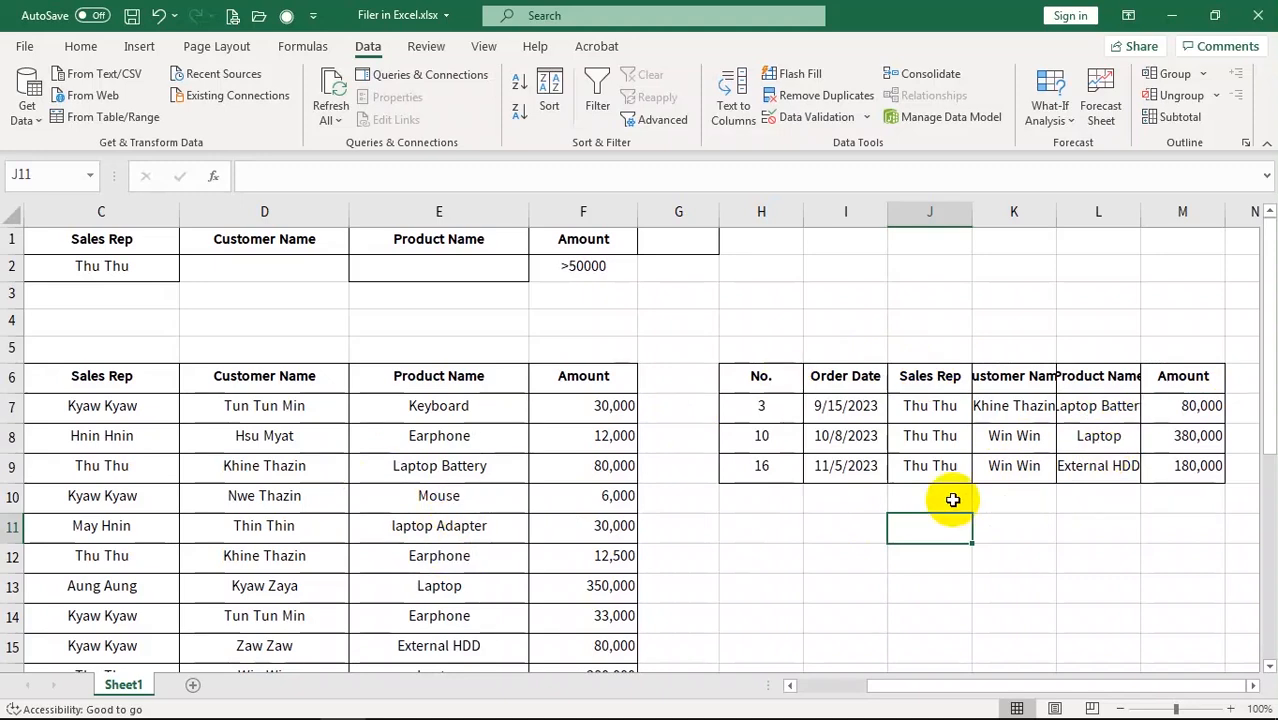
pyautogui.moveTo(908, 690); pyautogui.dragTo(865, 686)
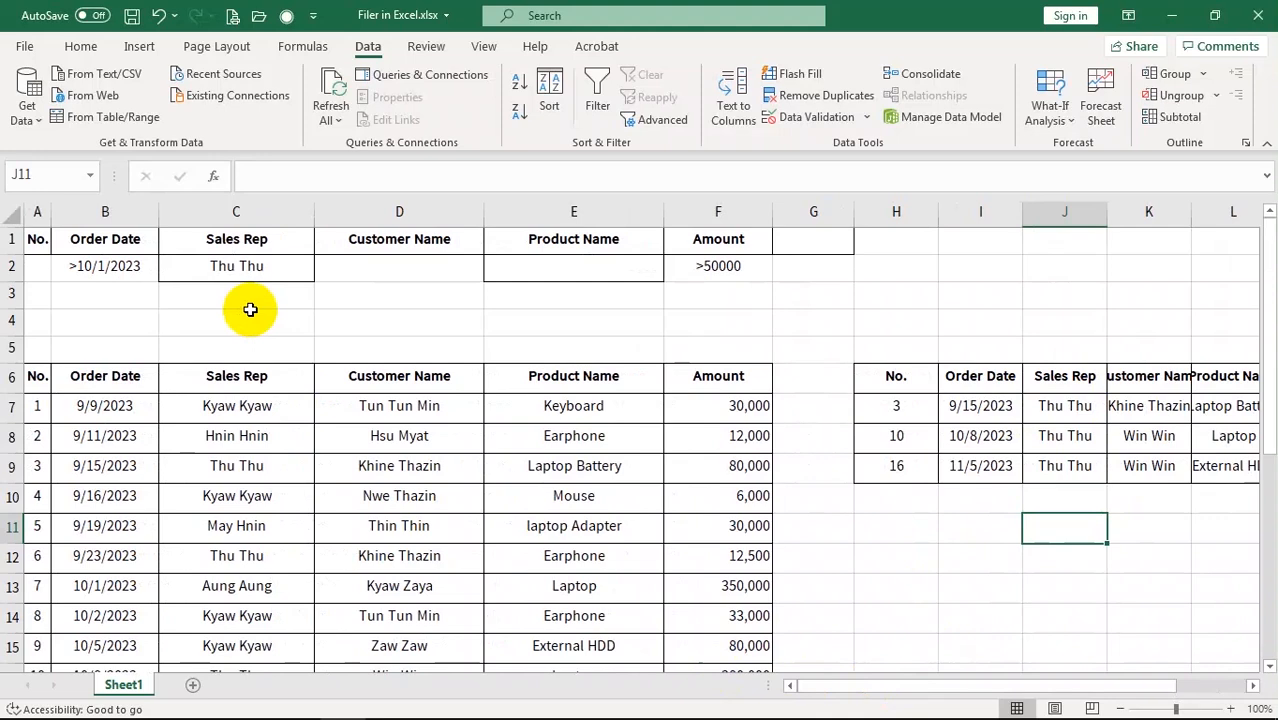
pyautogui.click(36, 237)
pyautogui.moveTo(36, 237); pyautogui.dragTo(736, 267)
# Copy the criteria block into A1 of a new Sheet2 and widen columns A through F
pyautogui.hotkey('ctrl', 'c')
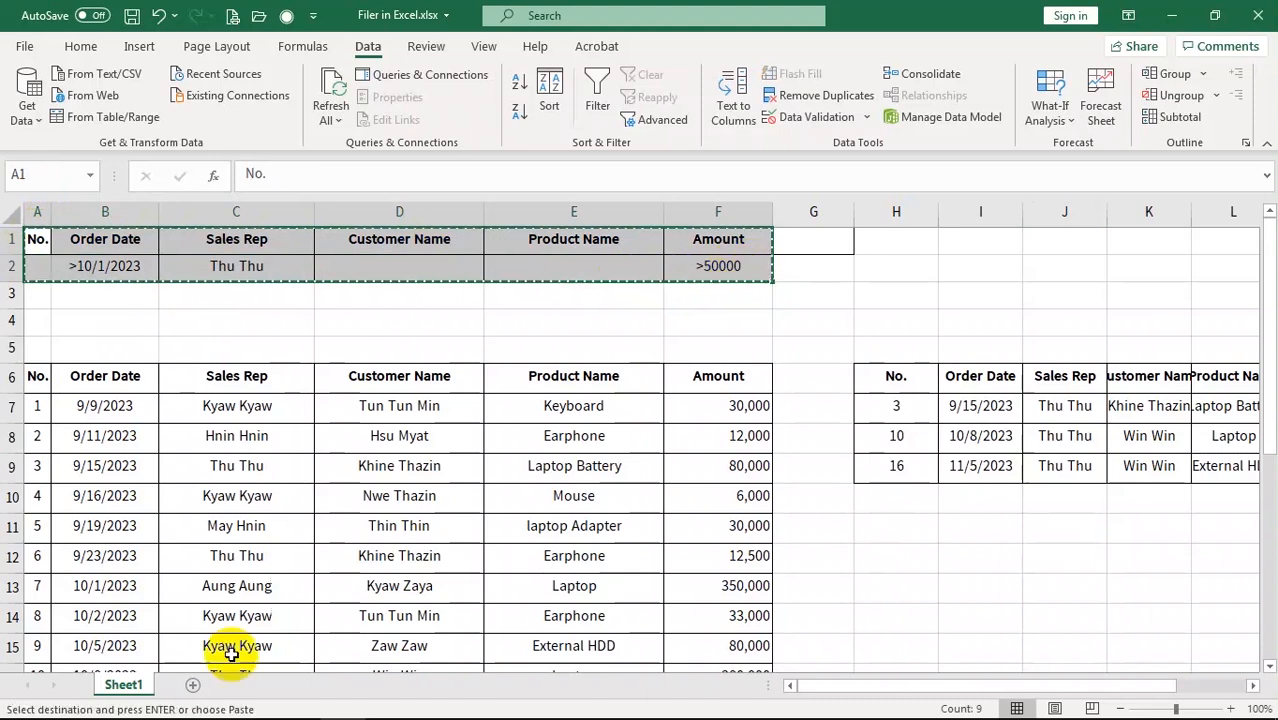
pyautogui.hotkey('shift', 'F11')
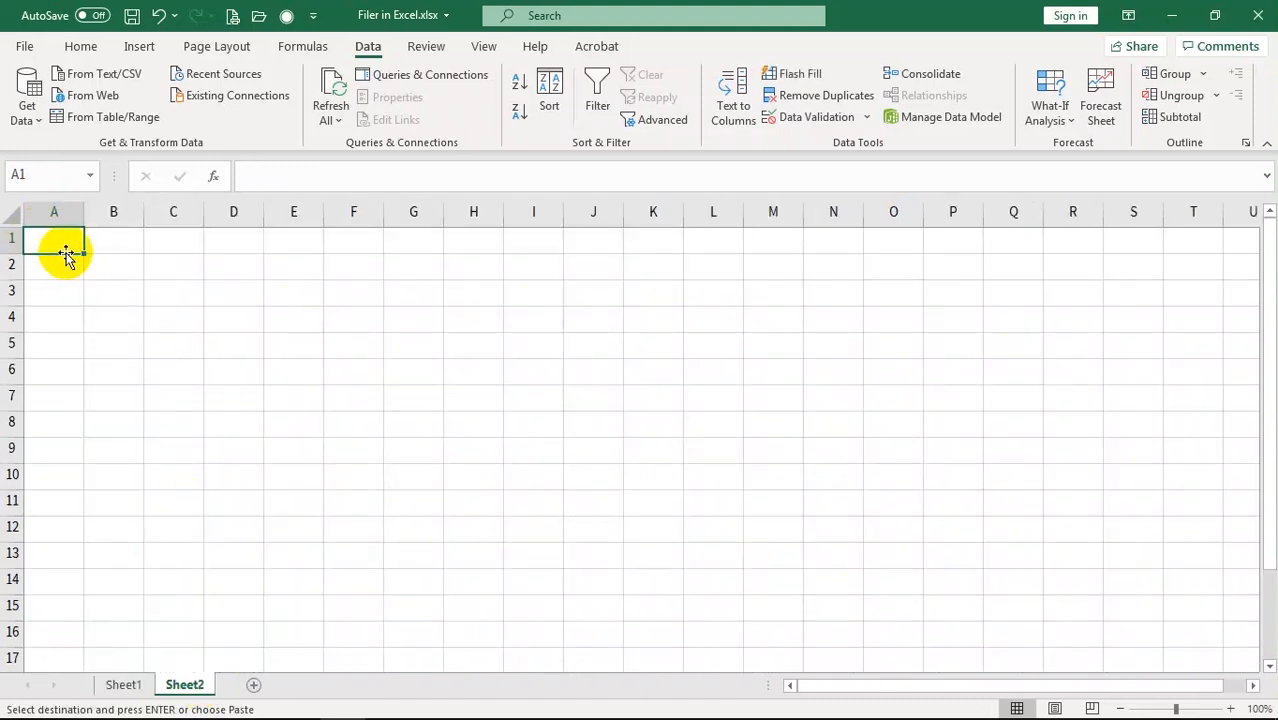
pyautogui.hotkey('ctrl', 'v')
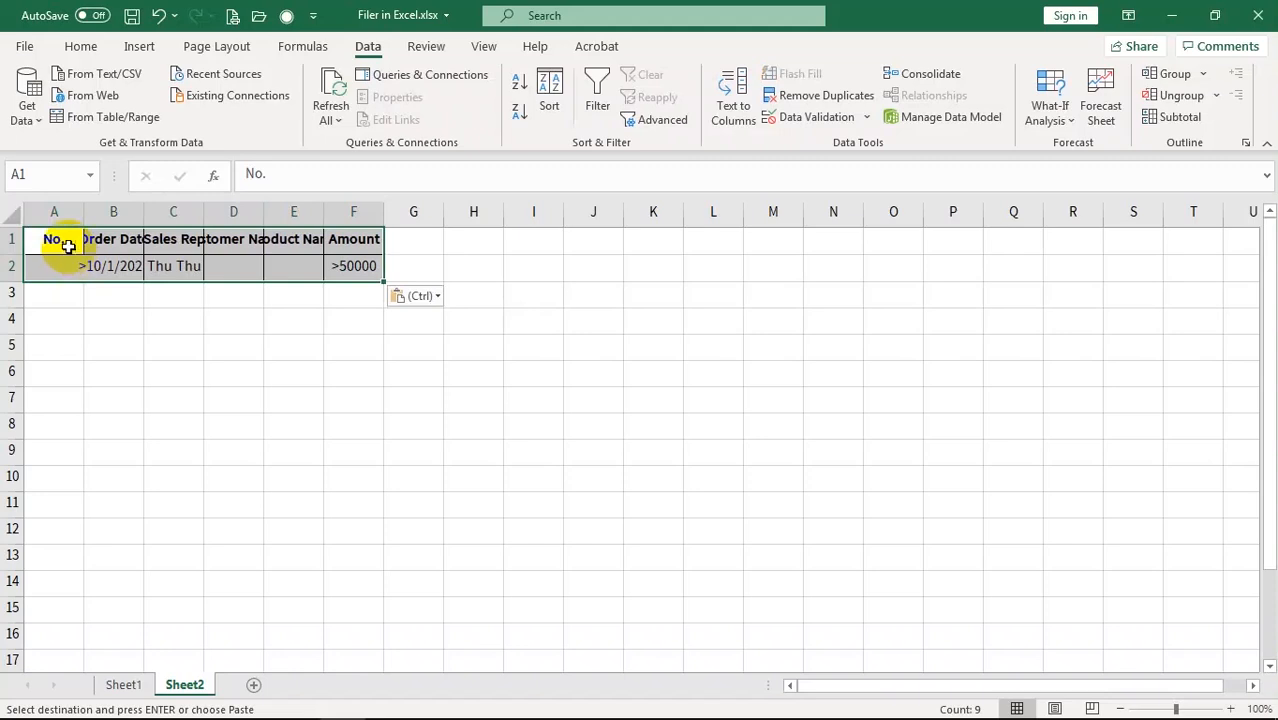
pyautogui.click(57, 211)
pyautogui.doubleClick(84, 211)
pyautogui.moveTo(80, 211); pyautogui.dragTo(434, 215)
pyautogui.click(576, 499)
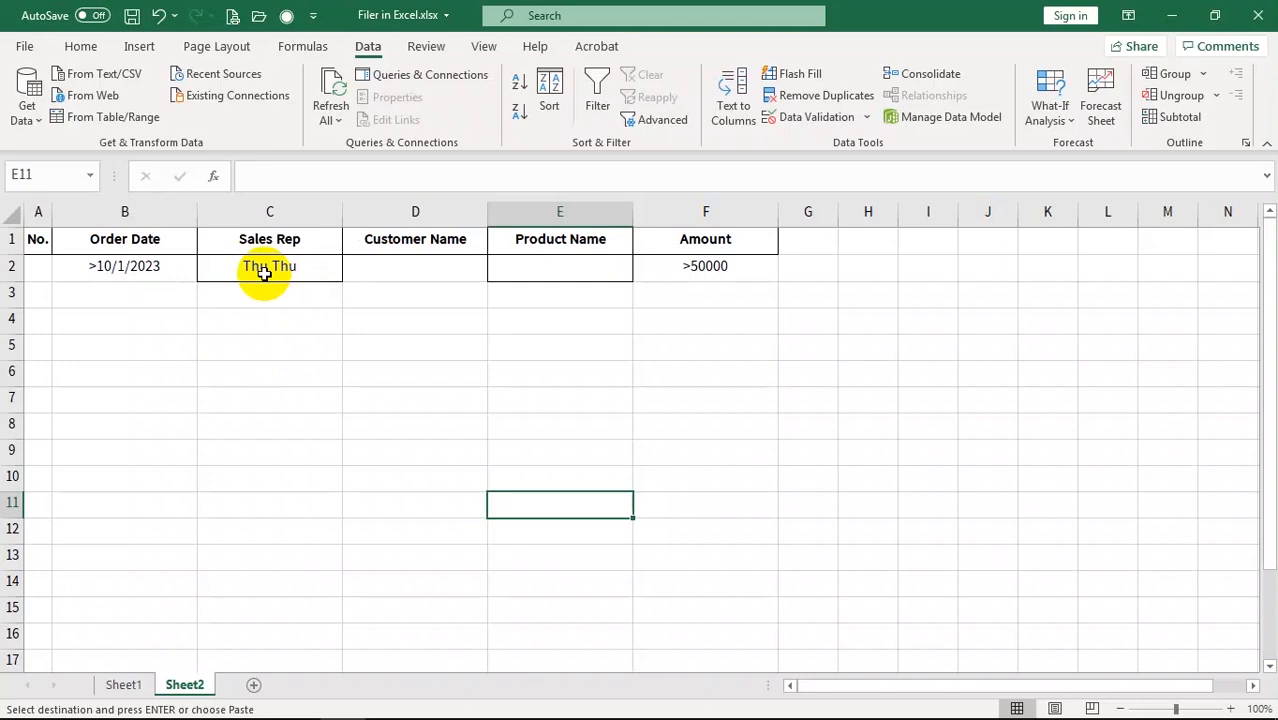
# Replace the Sales Rep criterion in C2 with the other sales rep's name, keeping >50000
pyautogui.click(125, 684)
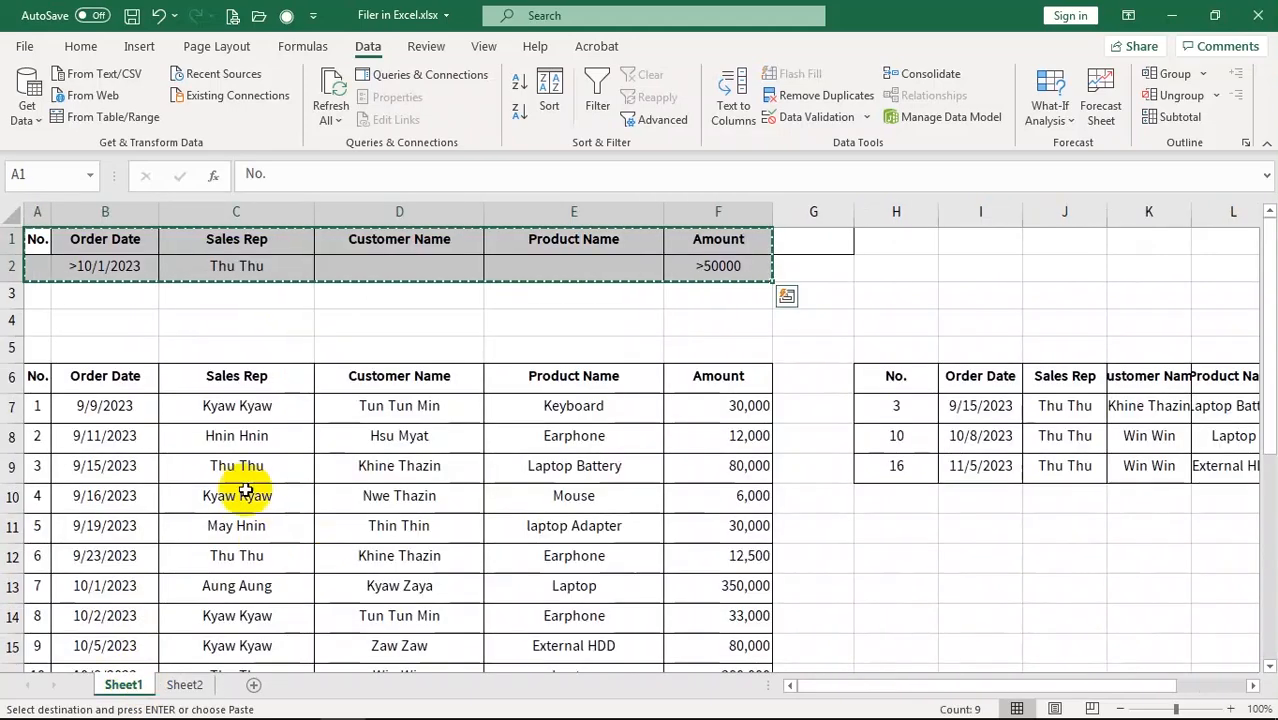
pyautogui.click(185, 684)
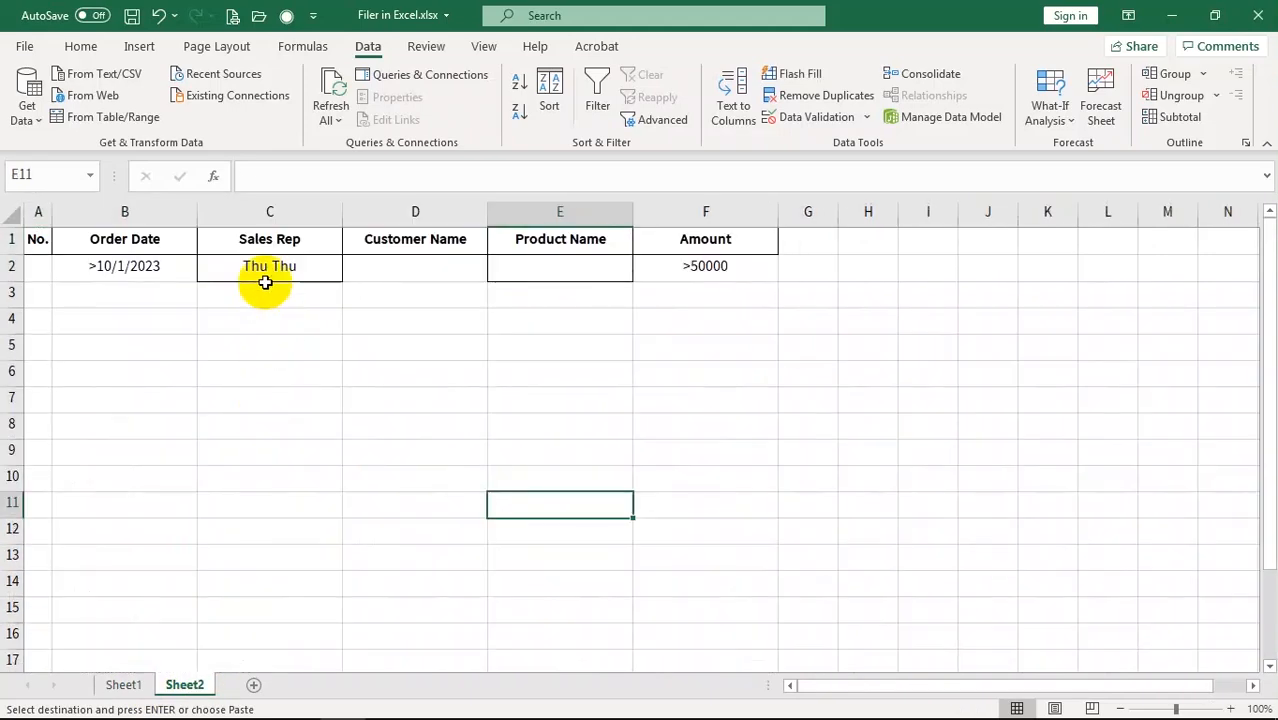
pyautogui.click(265, 274)
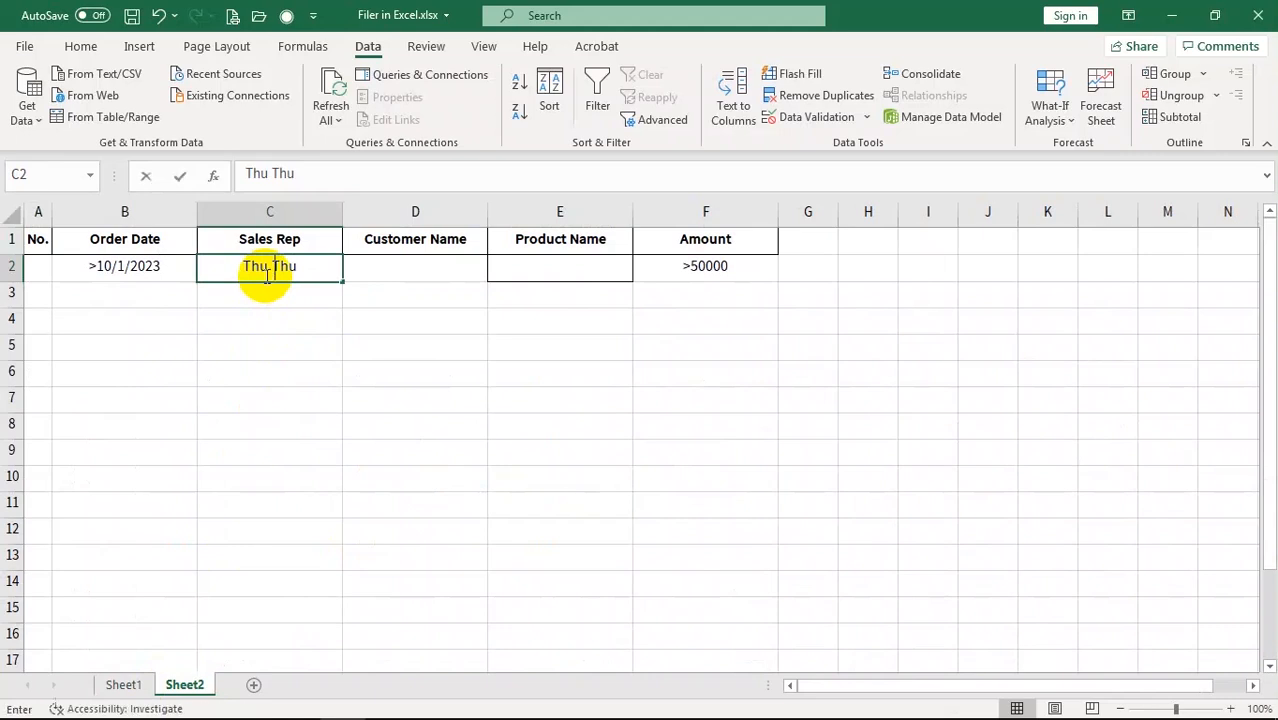
pyautogui.write('Kyaw Kyaw')
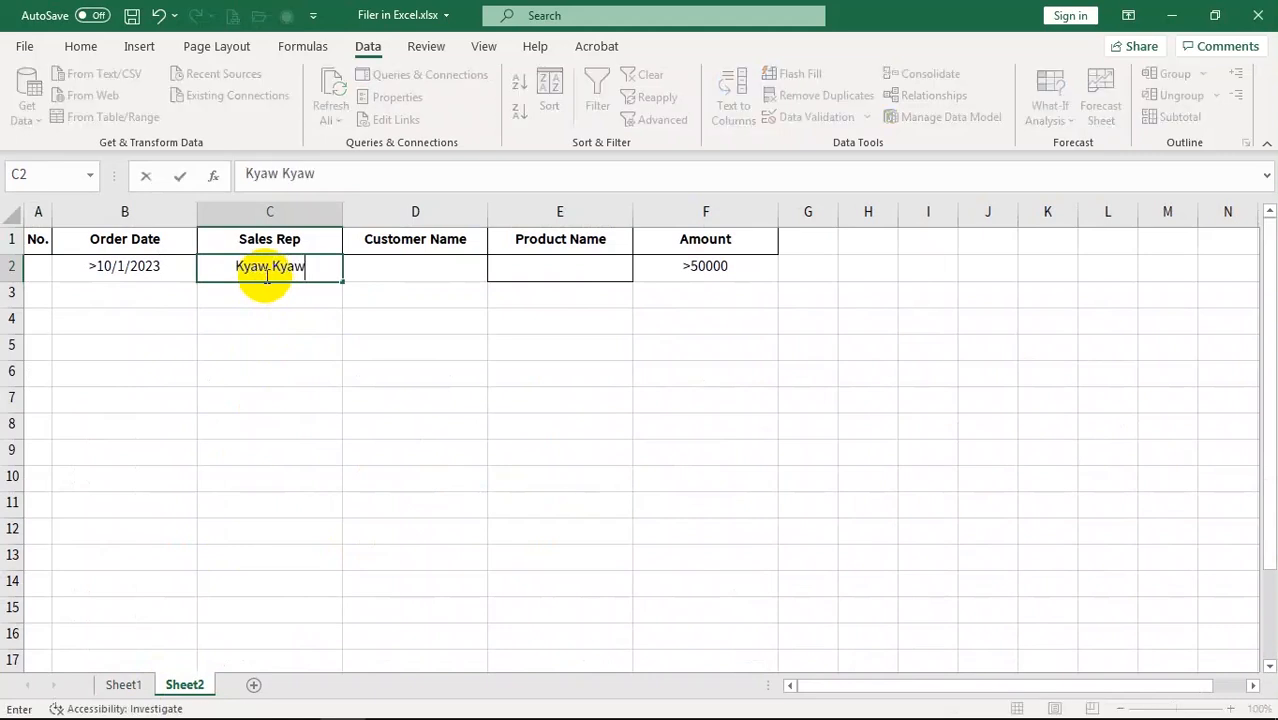
pyautogui.press('Return')
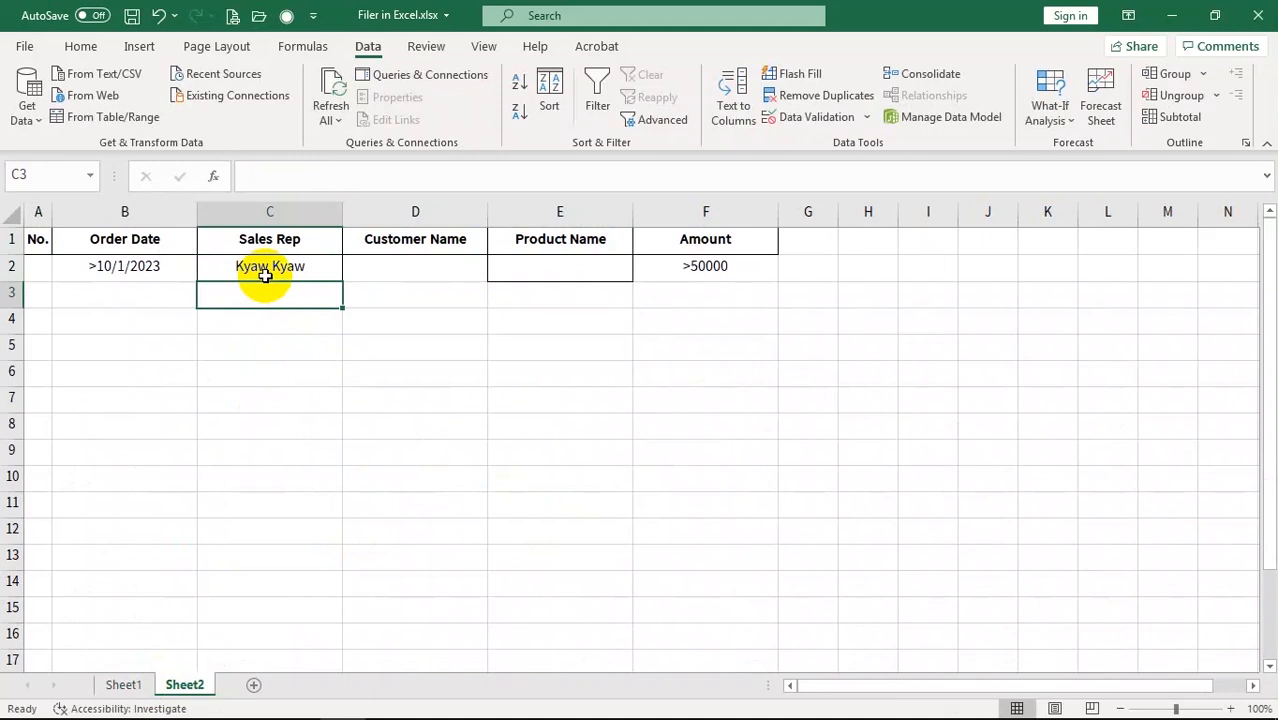
pyautogui.click(700, 270)
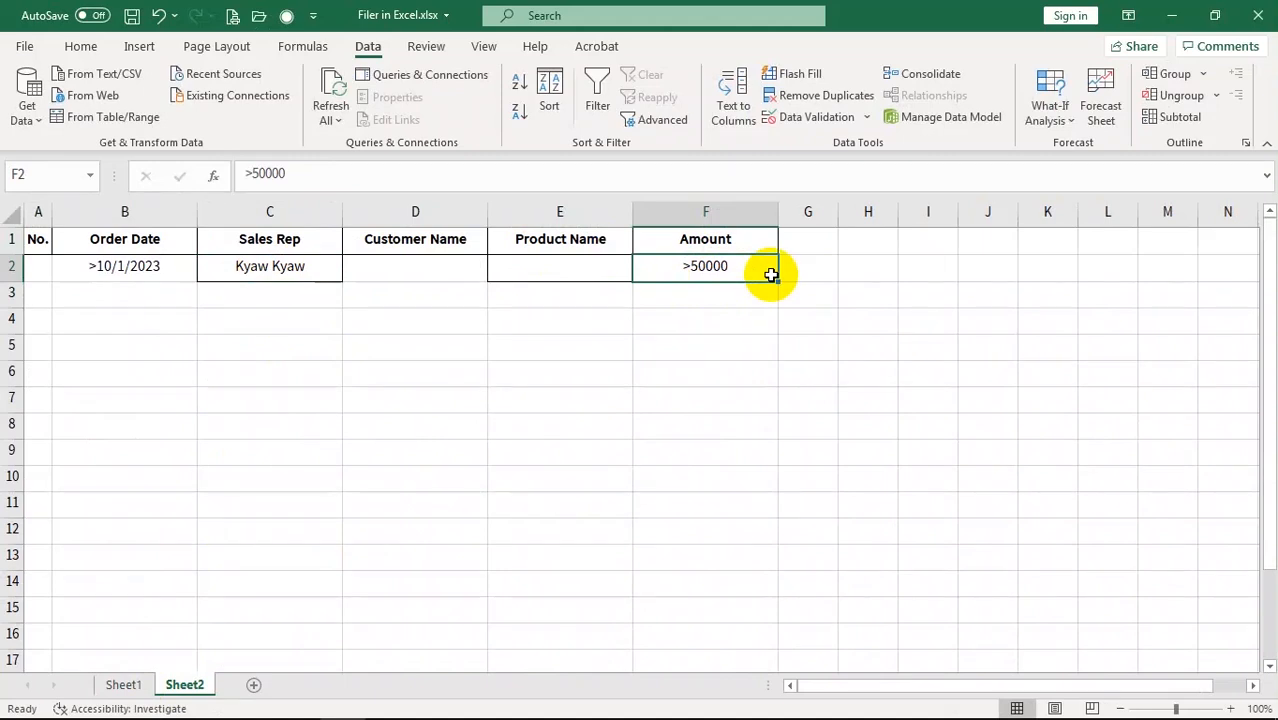
pyautogui.click(586, 283)
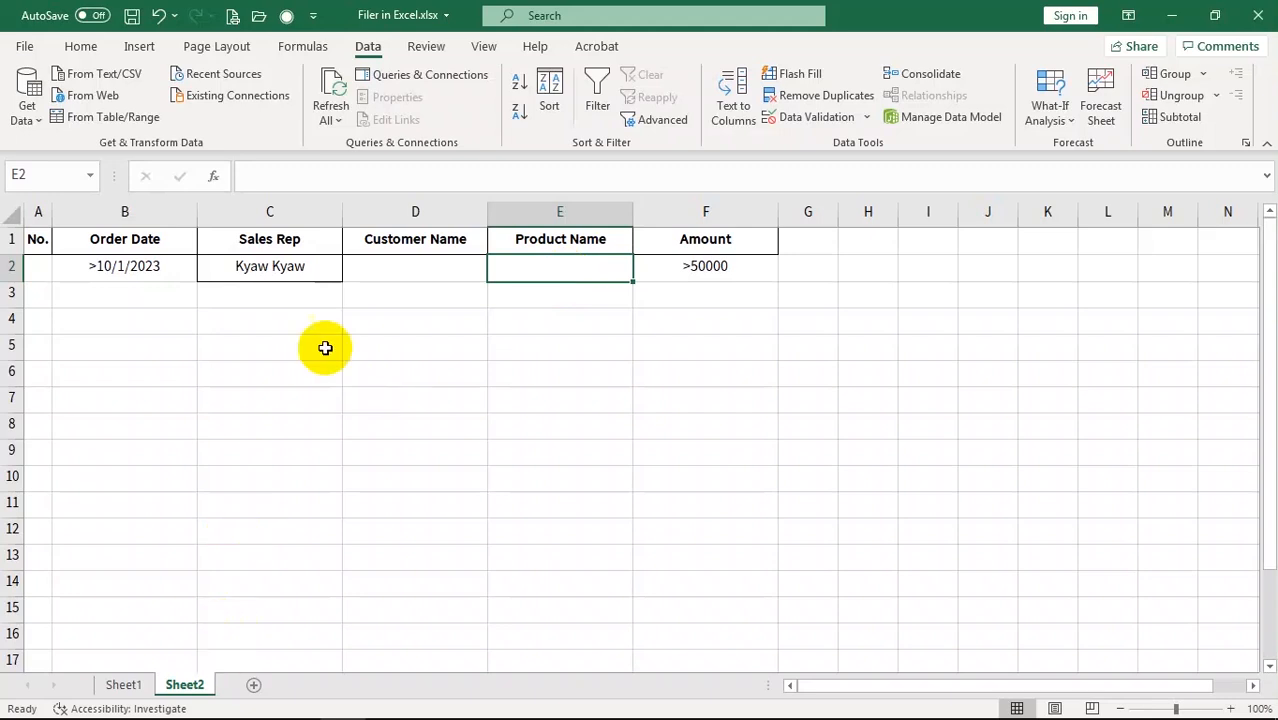
pyautogui.click(269, 269)
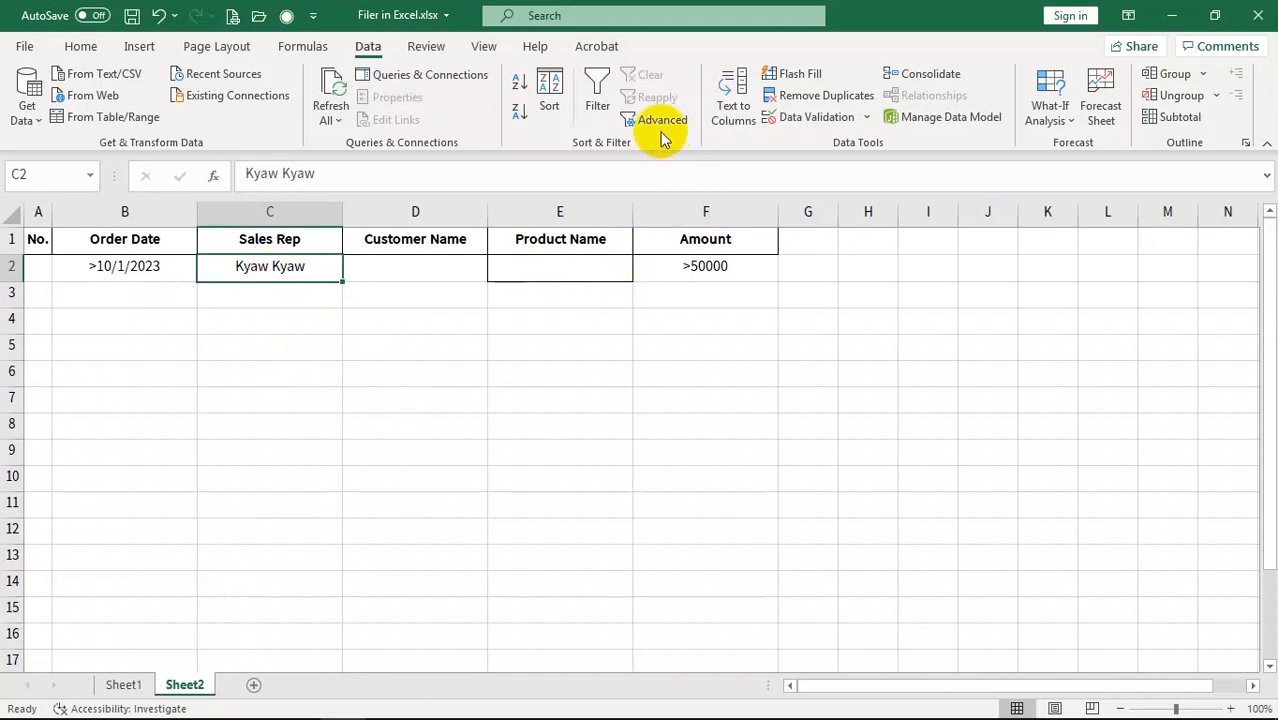
# Open Advanced Filter set to copy elsewhere, with Sheet1's sales table A6:F26 as list range
pyautogui.click(659, 120)
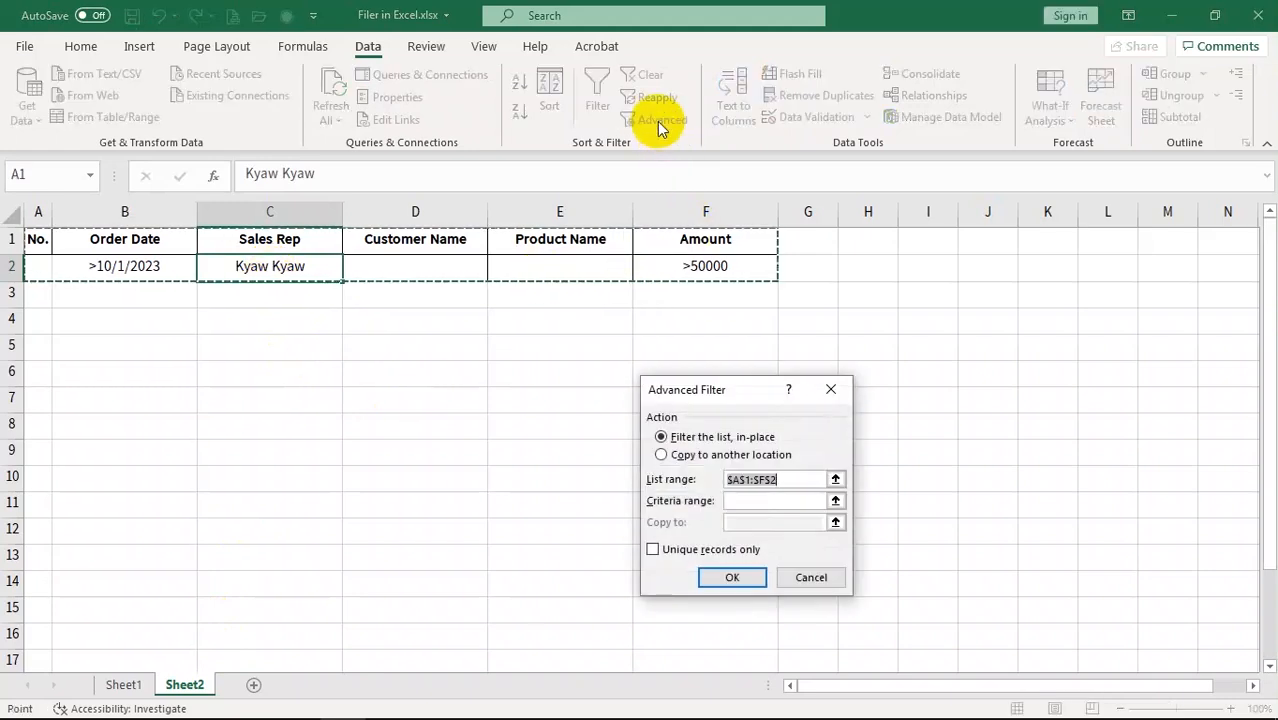
pyautogui.click(662, 456)
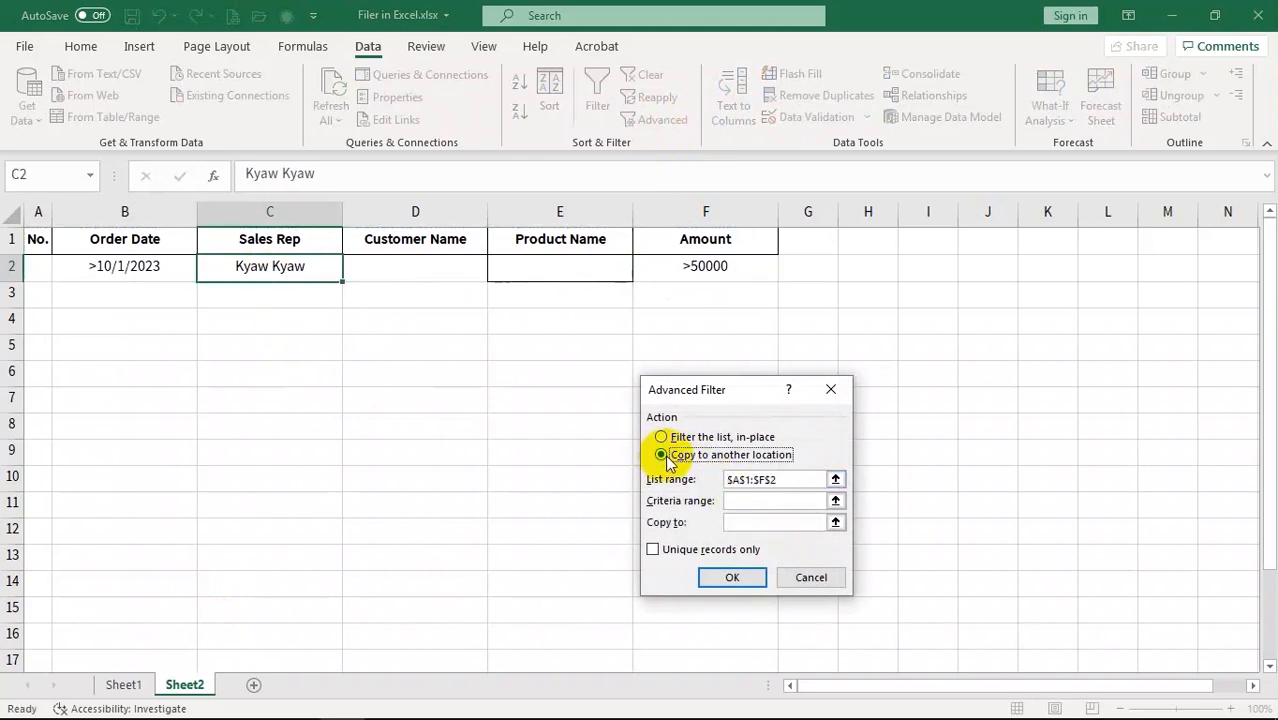
pyautogui.click(801, 479)
pyautogui.press('BackSpace')
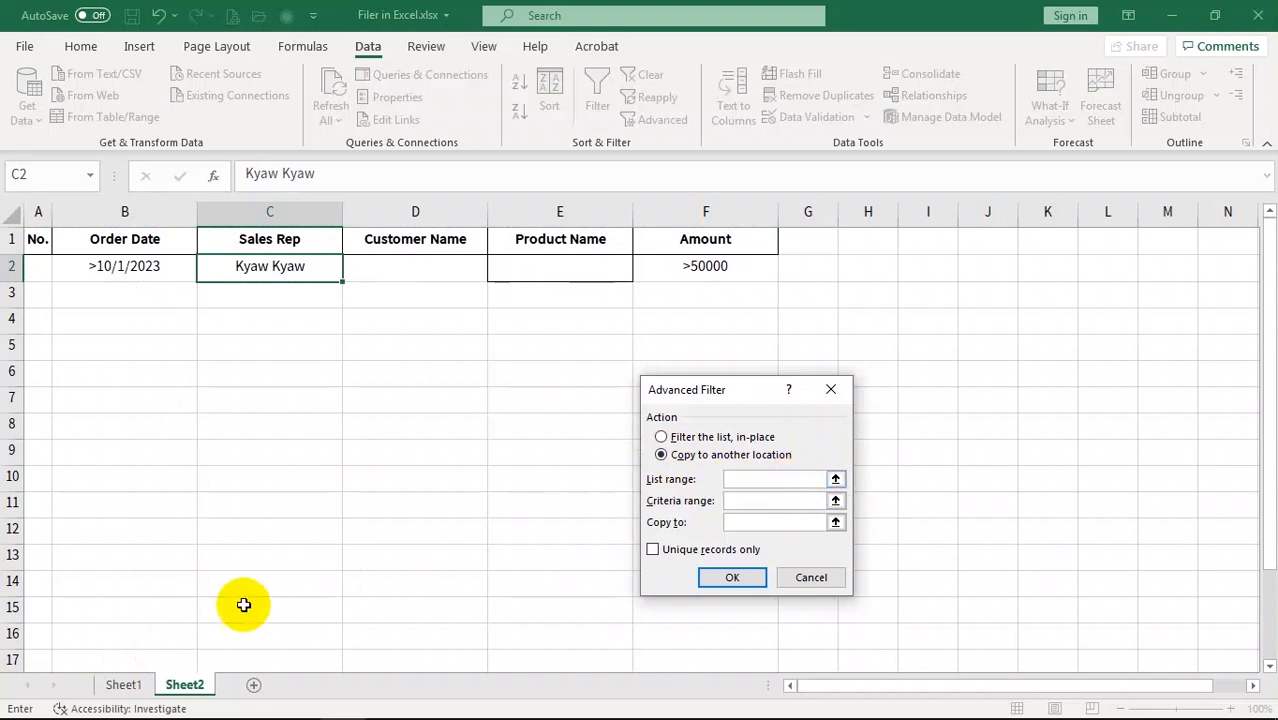
pyautogui.click(123, 684)
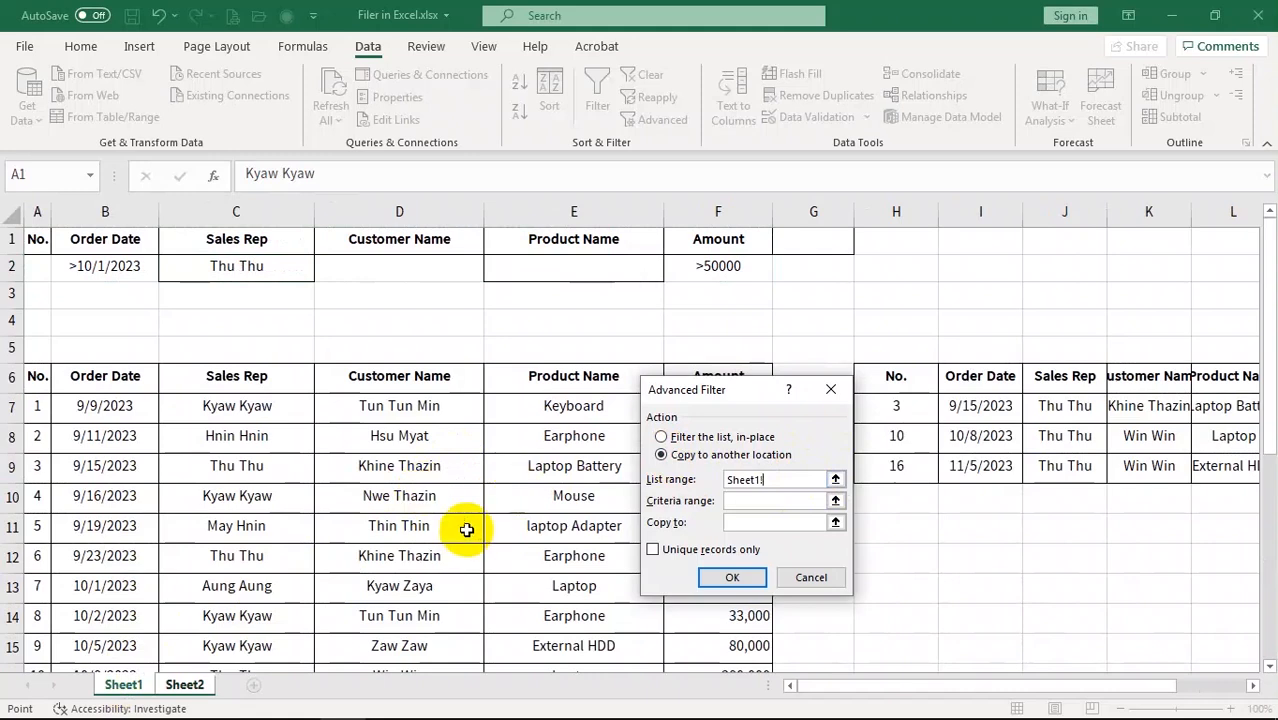
pyautogui.moveTo(33, 376); pyautogui.dragTo(737, 645)
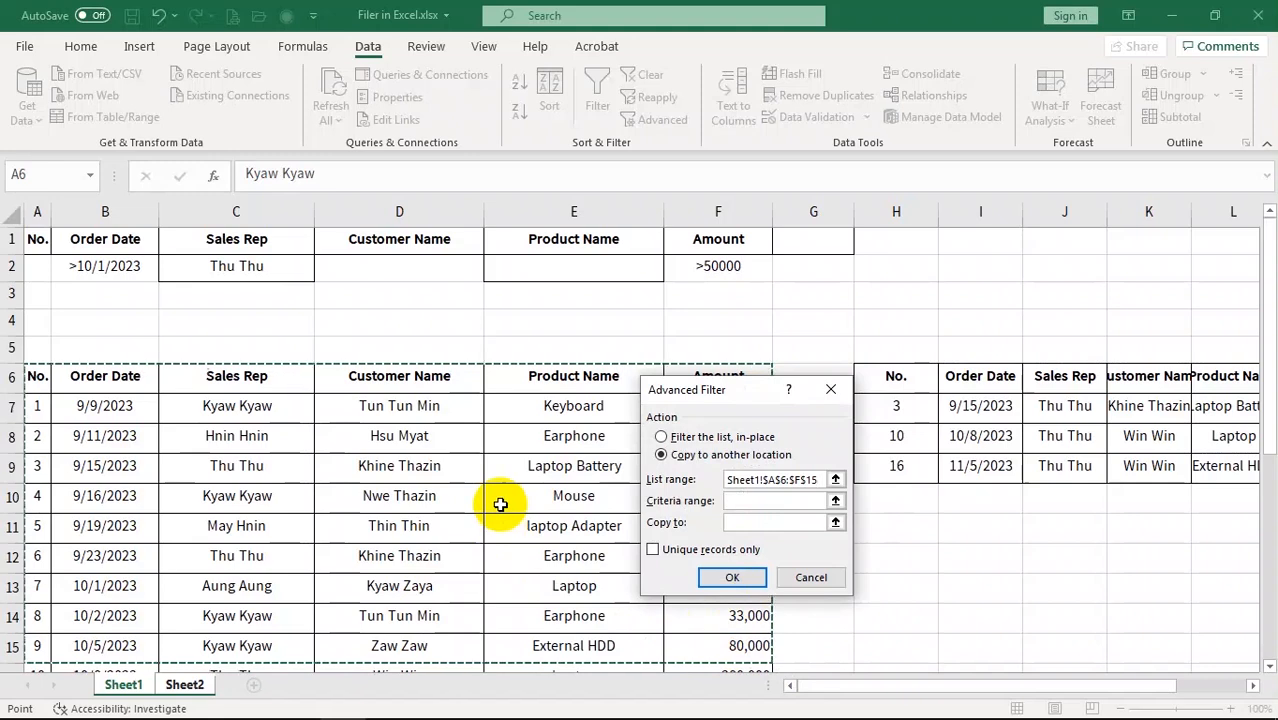
pyautogui.hotkey('ctrl', 'shift', 'Down')
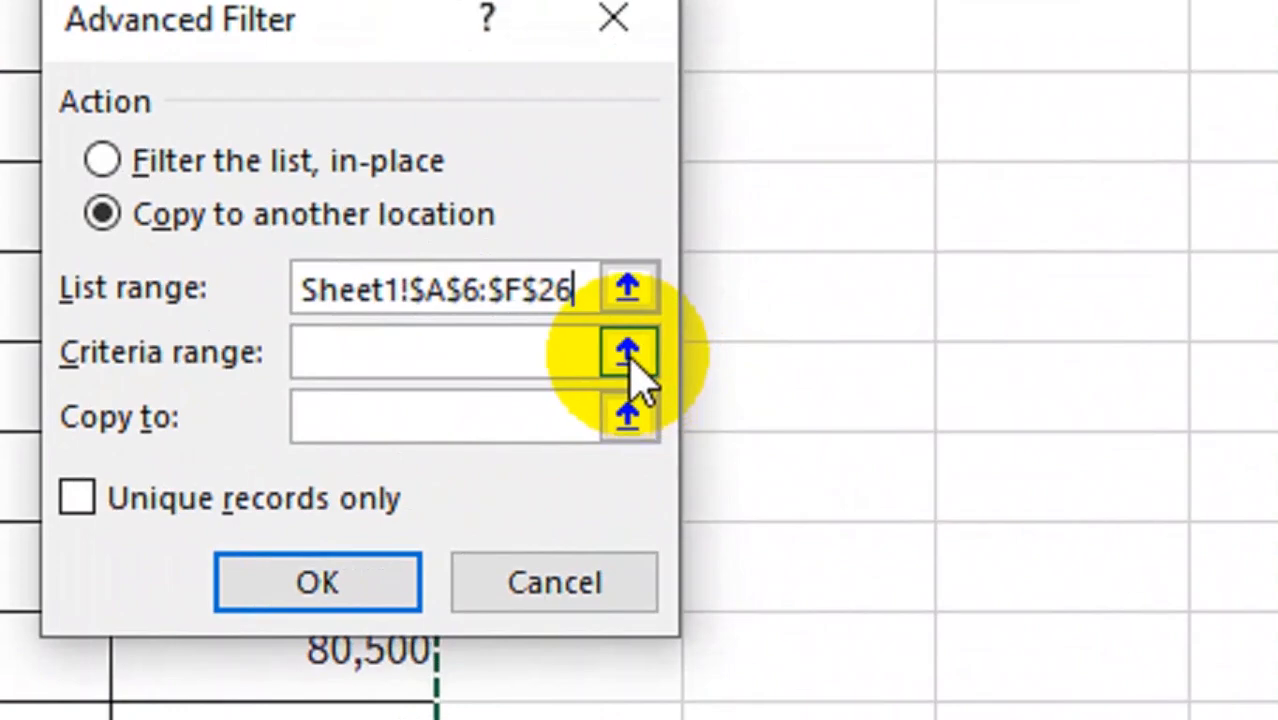
# Set criteria range Sheet2!C1:F2 and destination Sheet2!A5, then run the filter copy
pyautogui.click(630, 358)
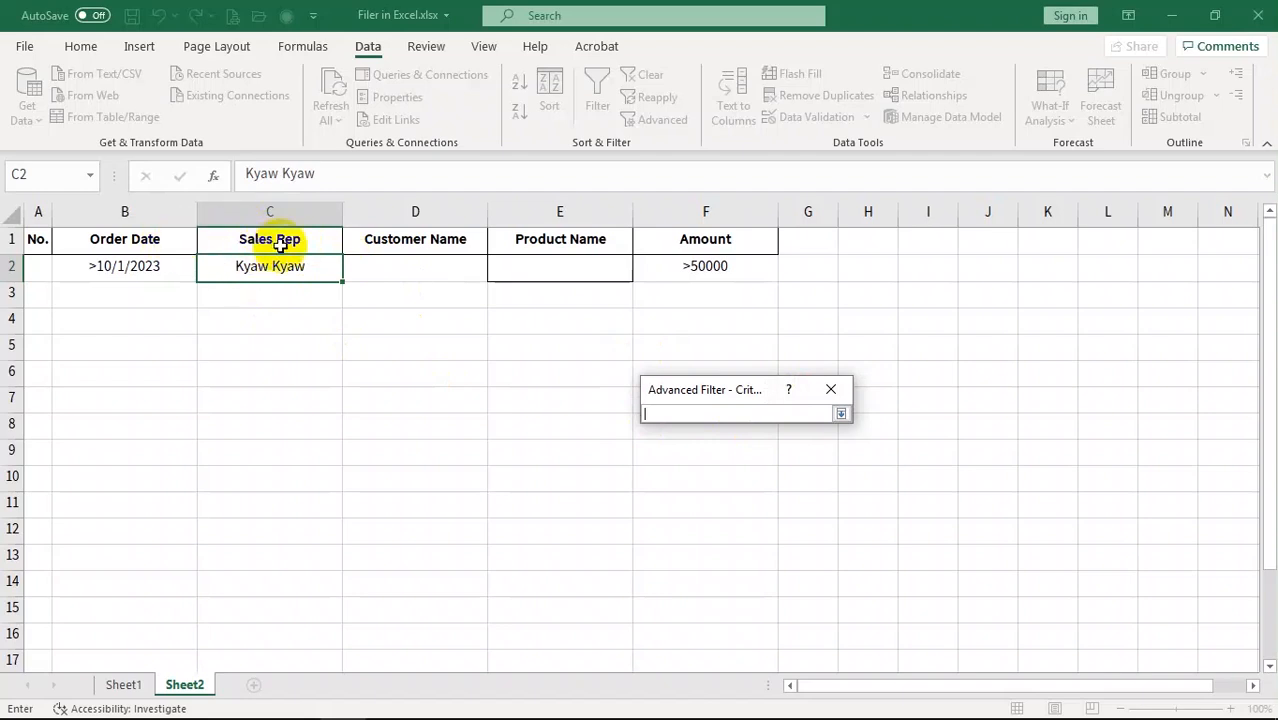
pyautogui.moveTo(250, 236); pyautogui.dragTo(731, 271)
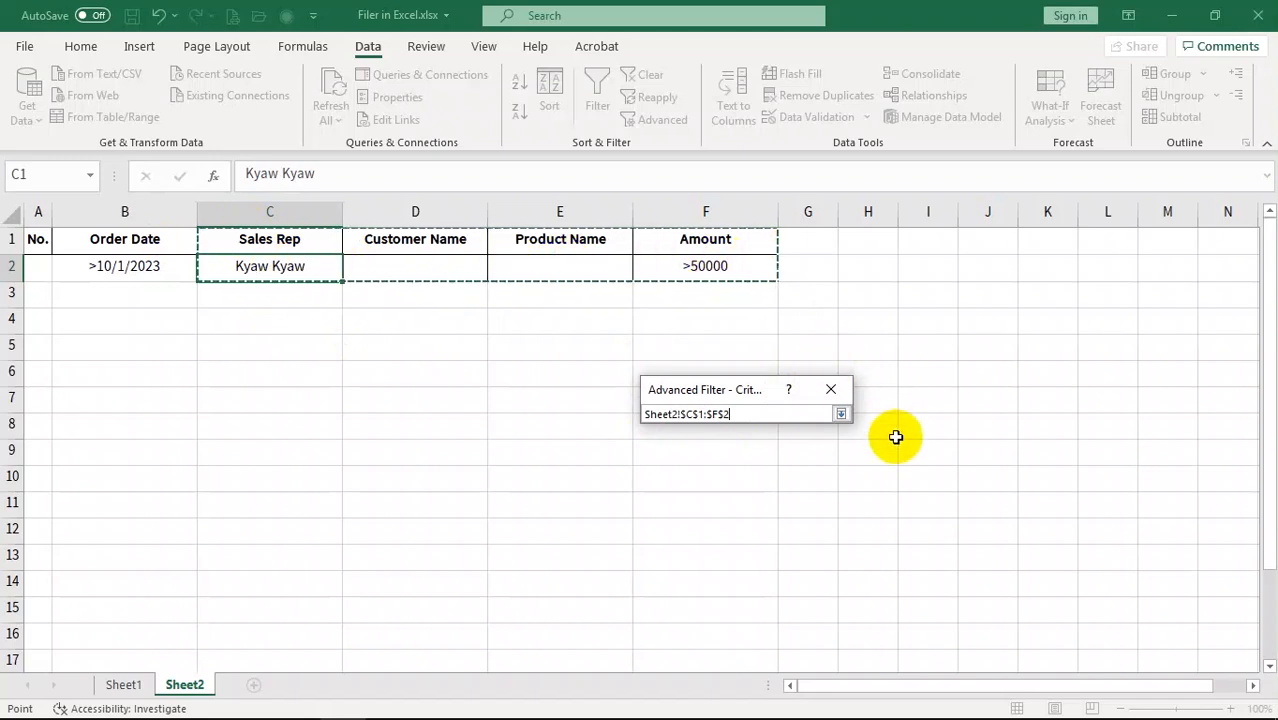
pyautogui.click(841, 415)
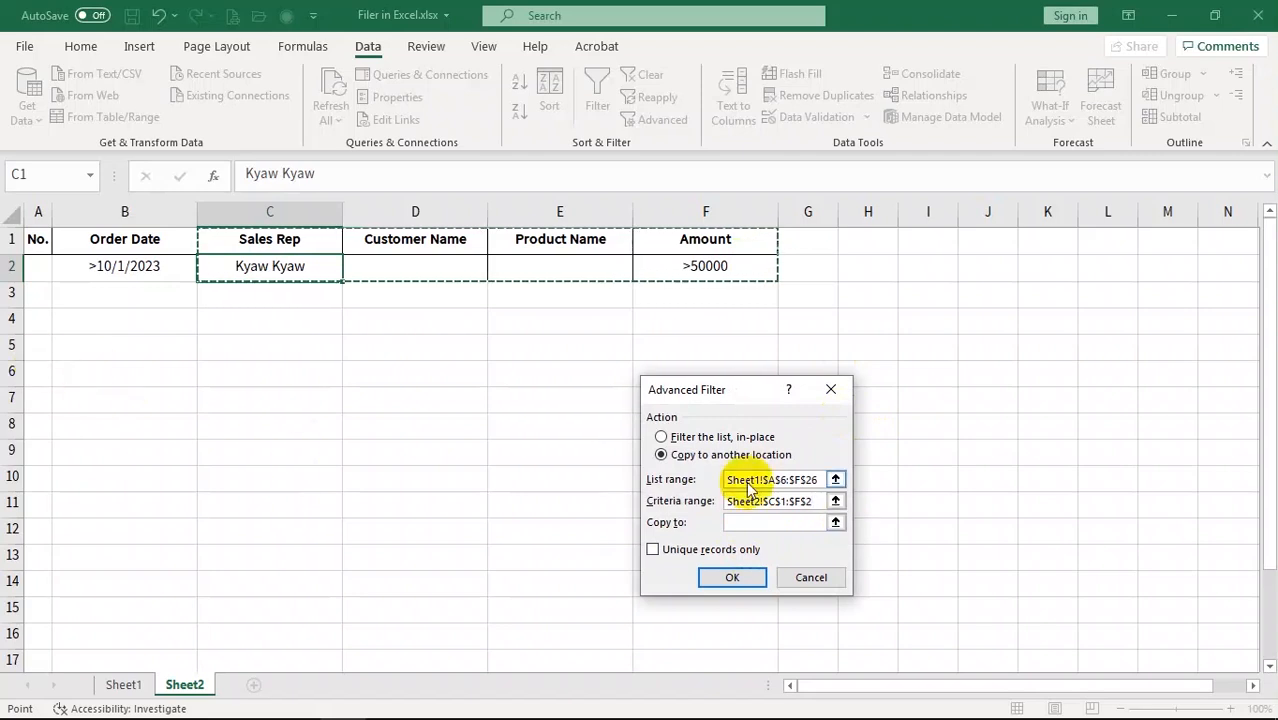
pyautogui.click(835, 522)
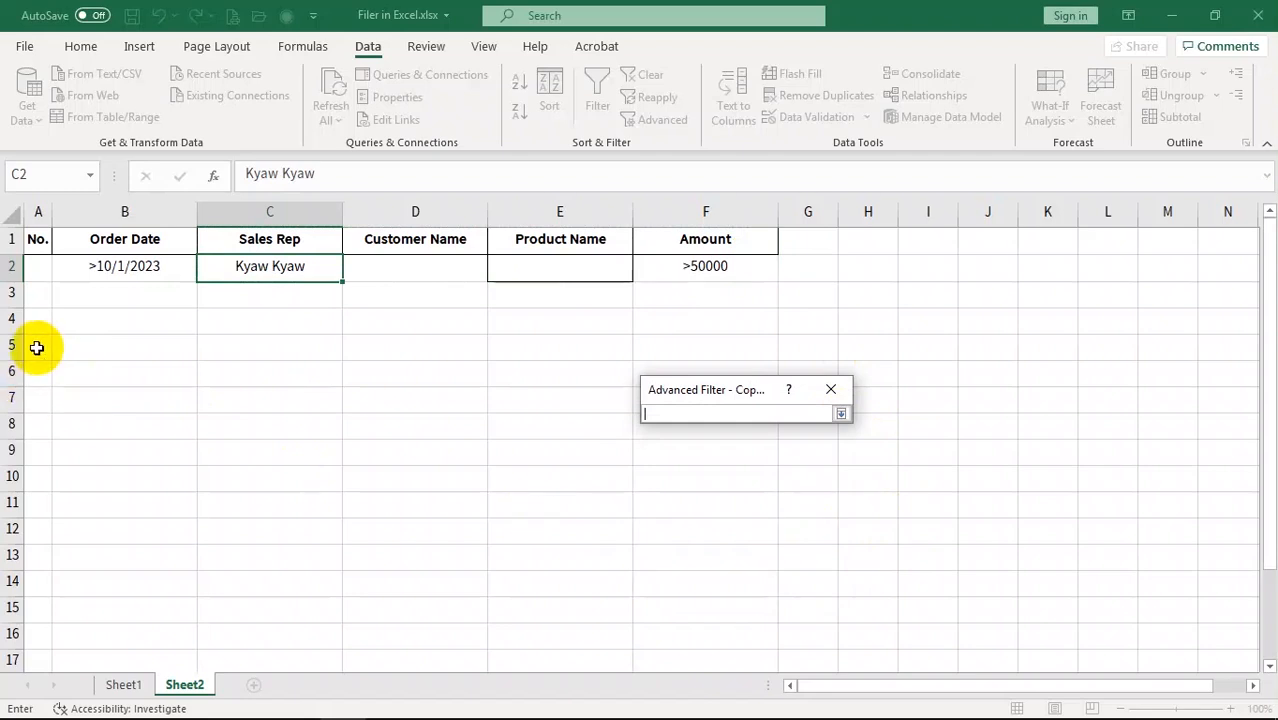
pyautogui.click(36, 347)
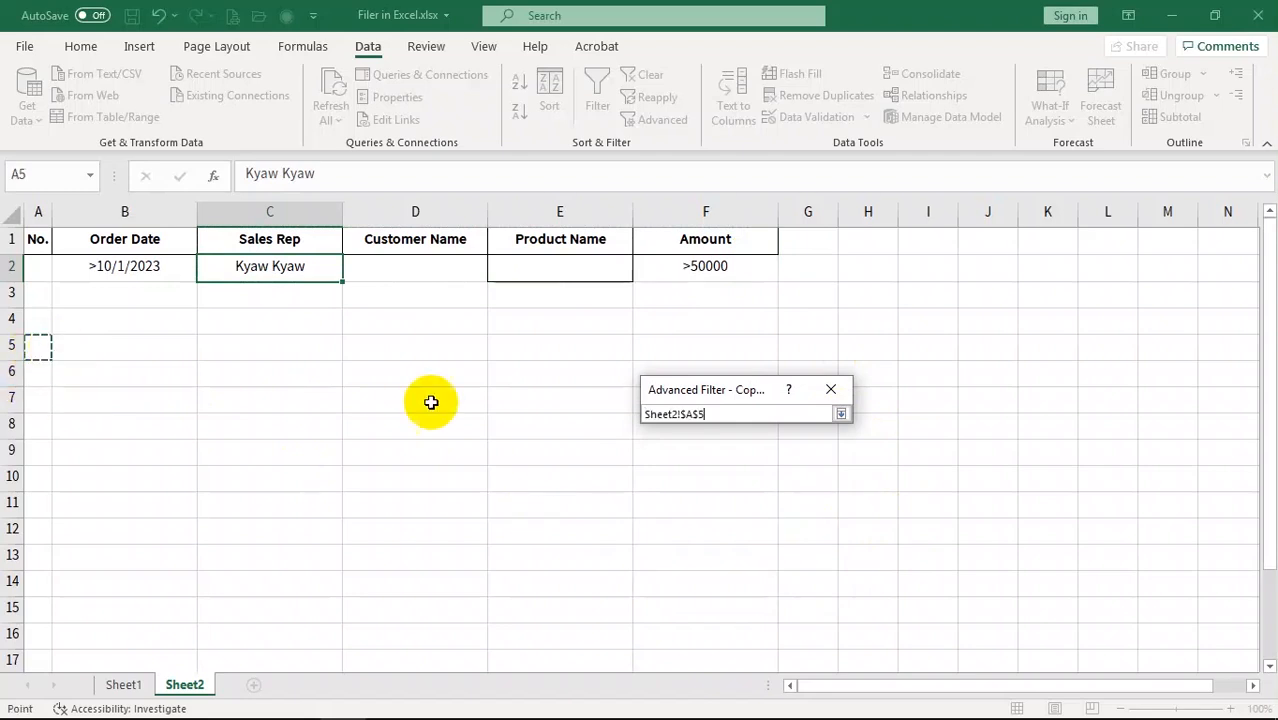
pyautogui.click(842, 414)
pyautogui.click(728, 578)
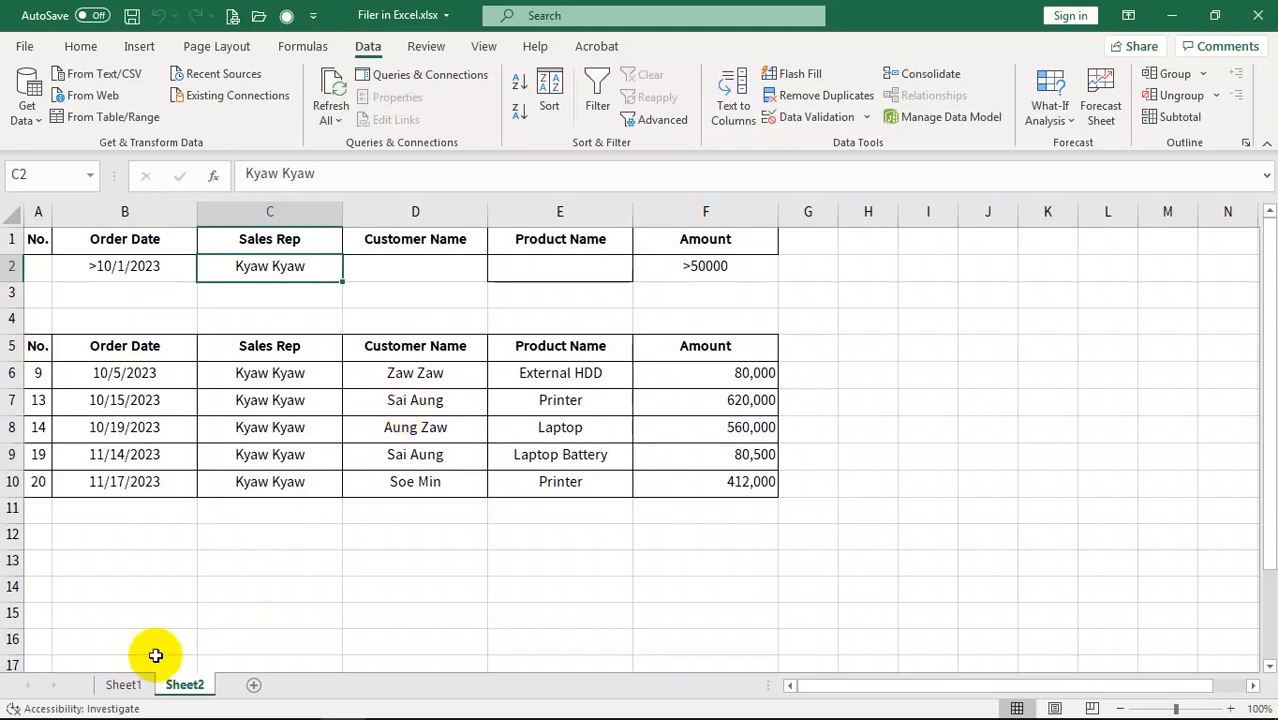
# Compare the extracted results on Sheet1 and Sheet2, ending back on Sheet1
pyautogui.click(123, 684)
pyautogui.click(406, 462)
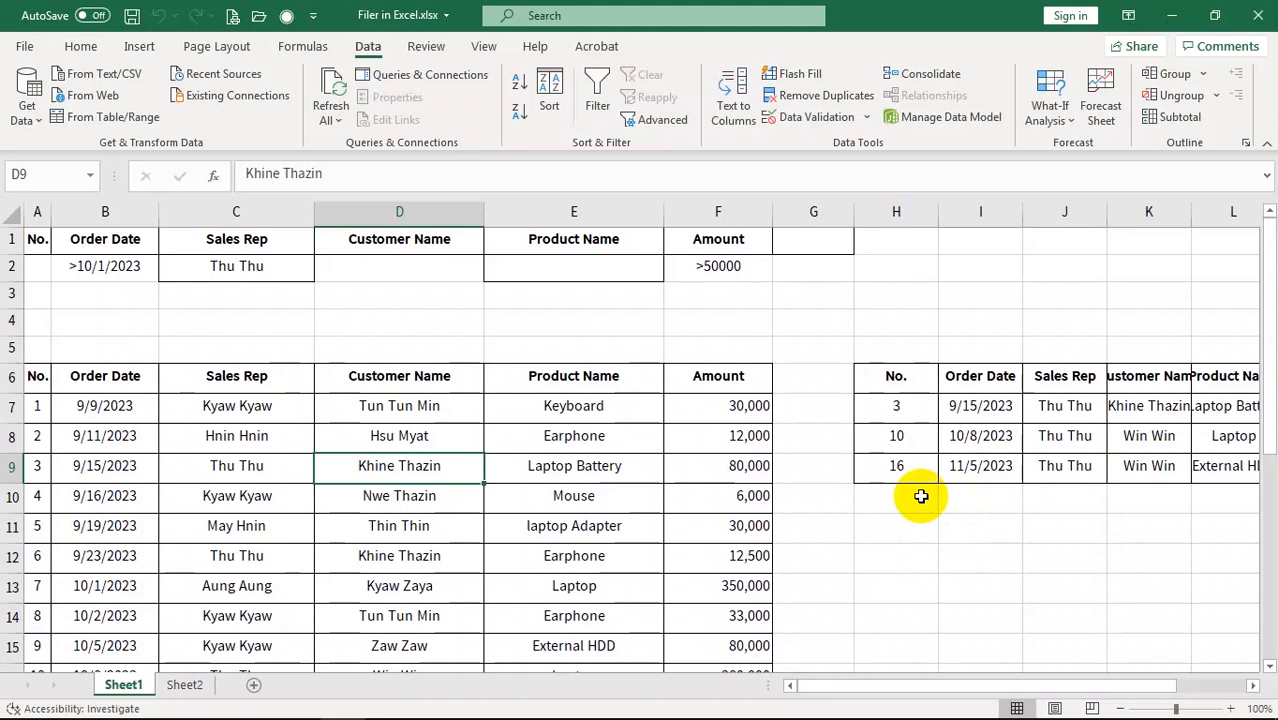
pyautogui.click(966, 324)
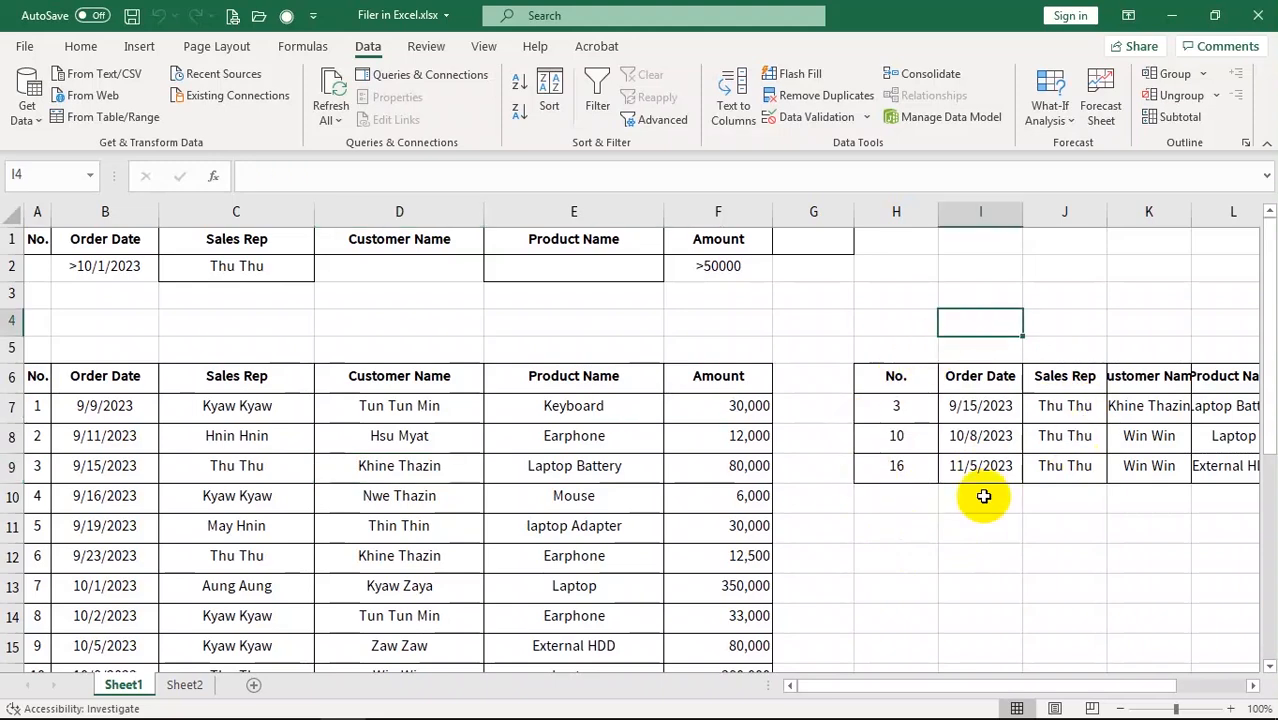
pyautogui.click(1060, 557)
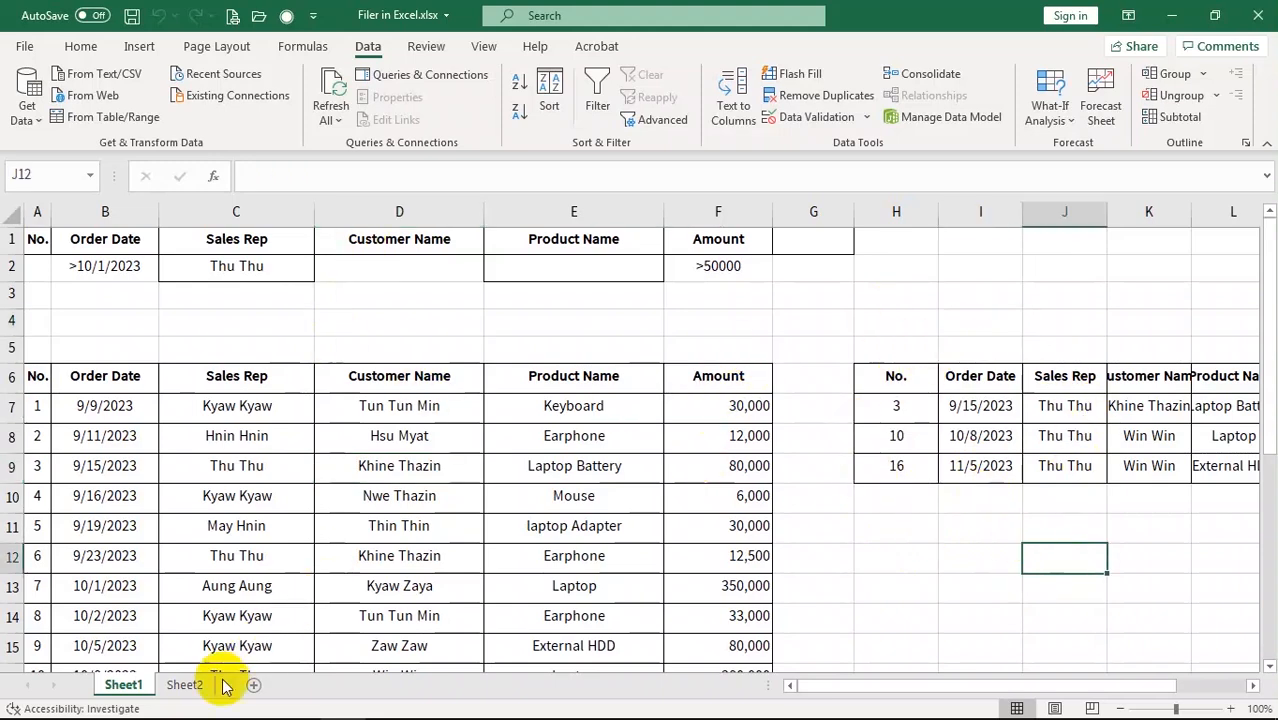
pyautogui.click(184, 685)
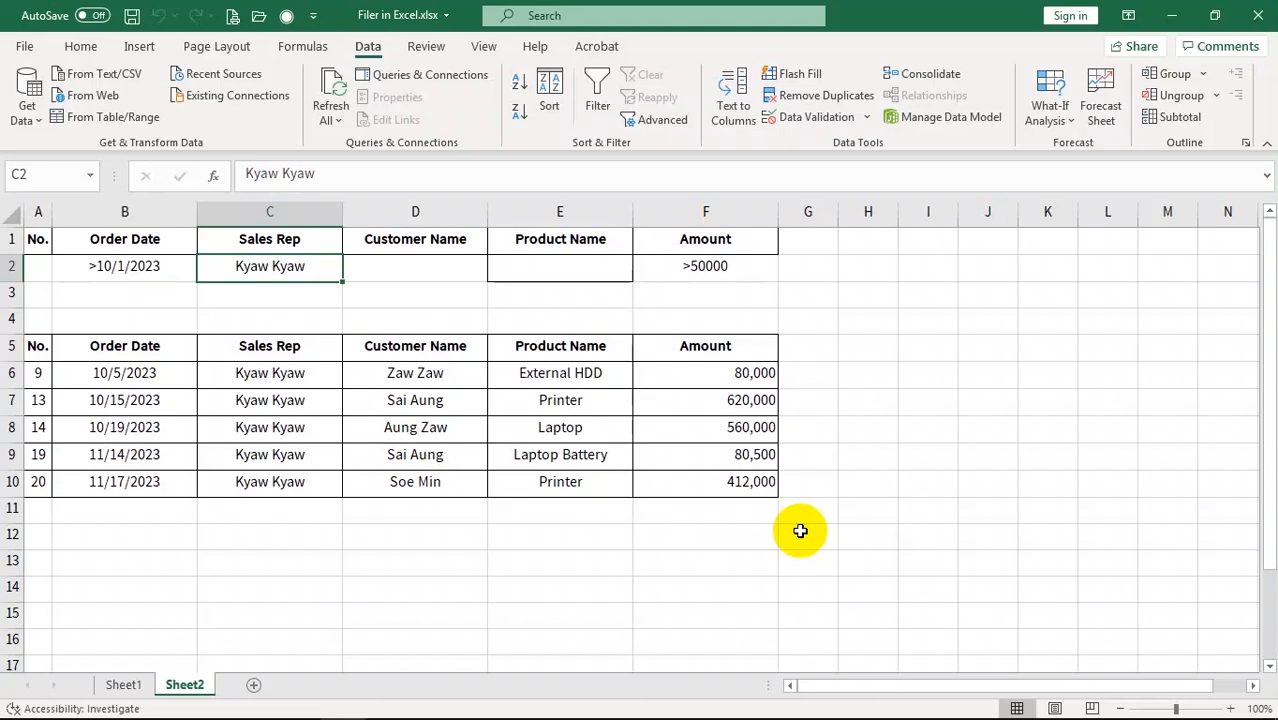
pyautogui.click(124, 685)
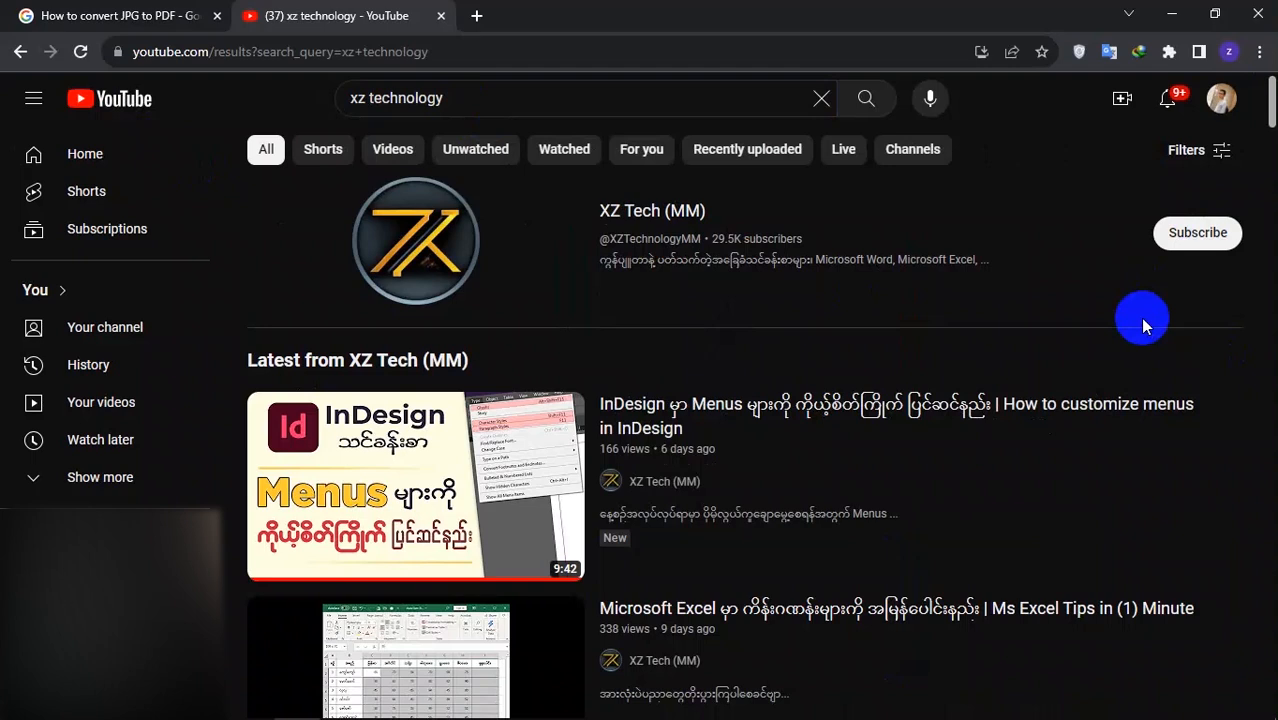
# Subscribe to XZ Tech (MM) and set its bell notifications to All uploads
pyautogui.click(1204, 240)
pyautogui.click(1207, 243)
pyautogui.click(1152, 277)
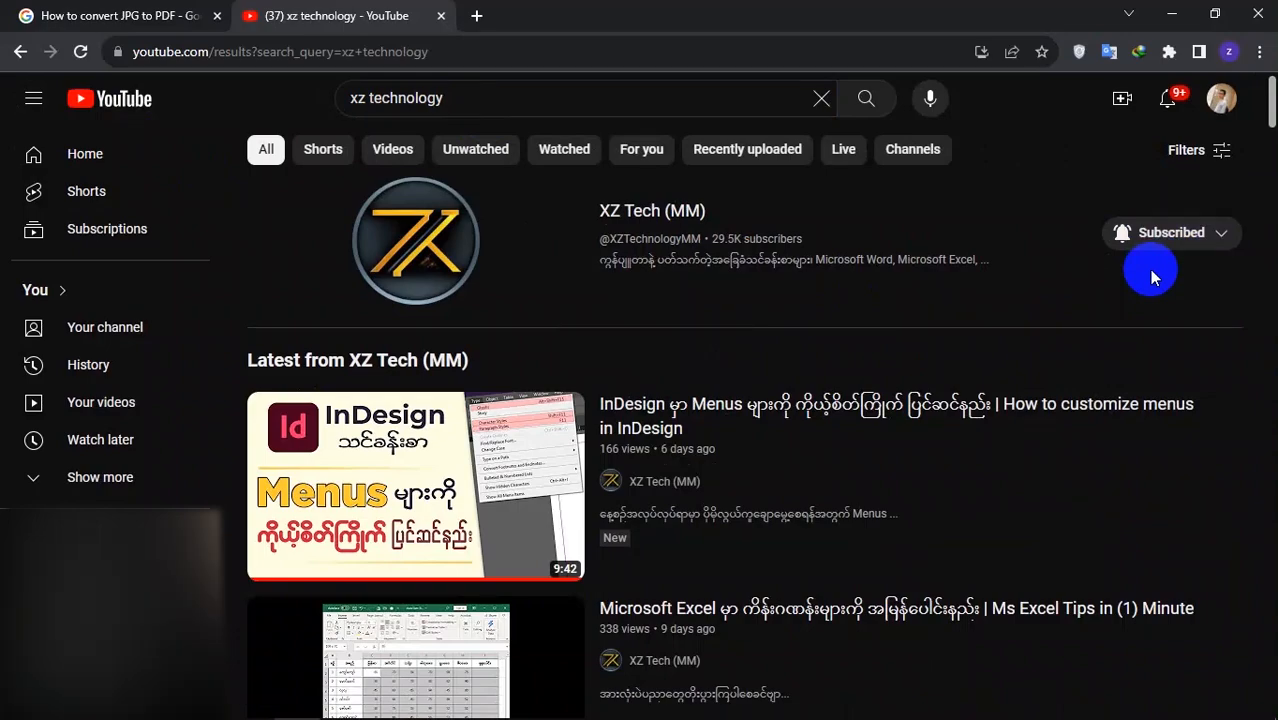